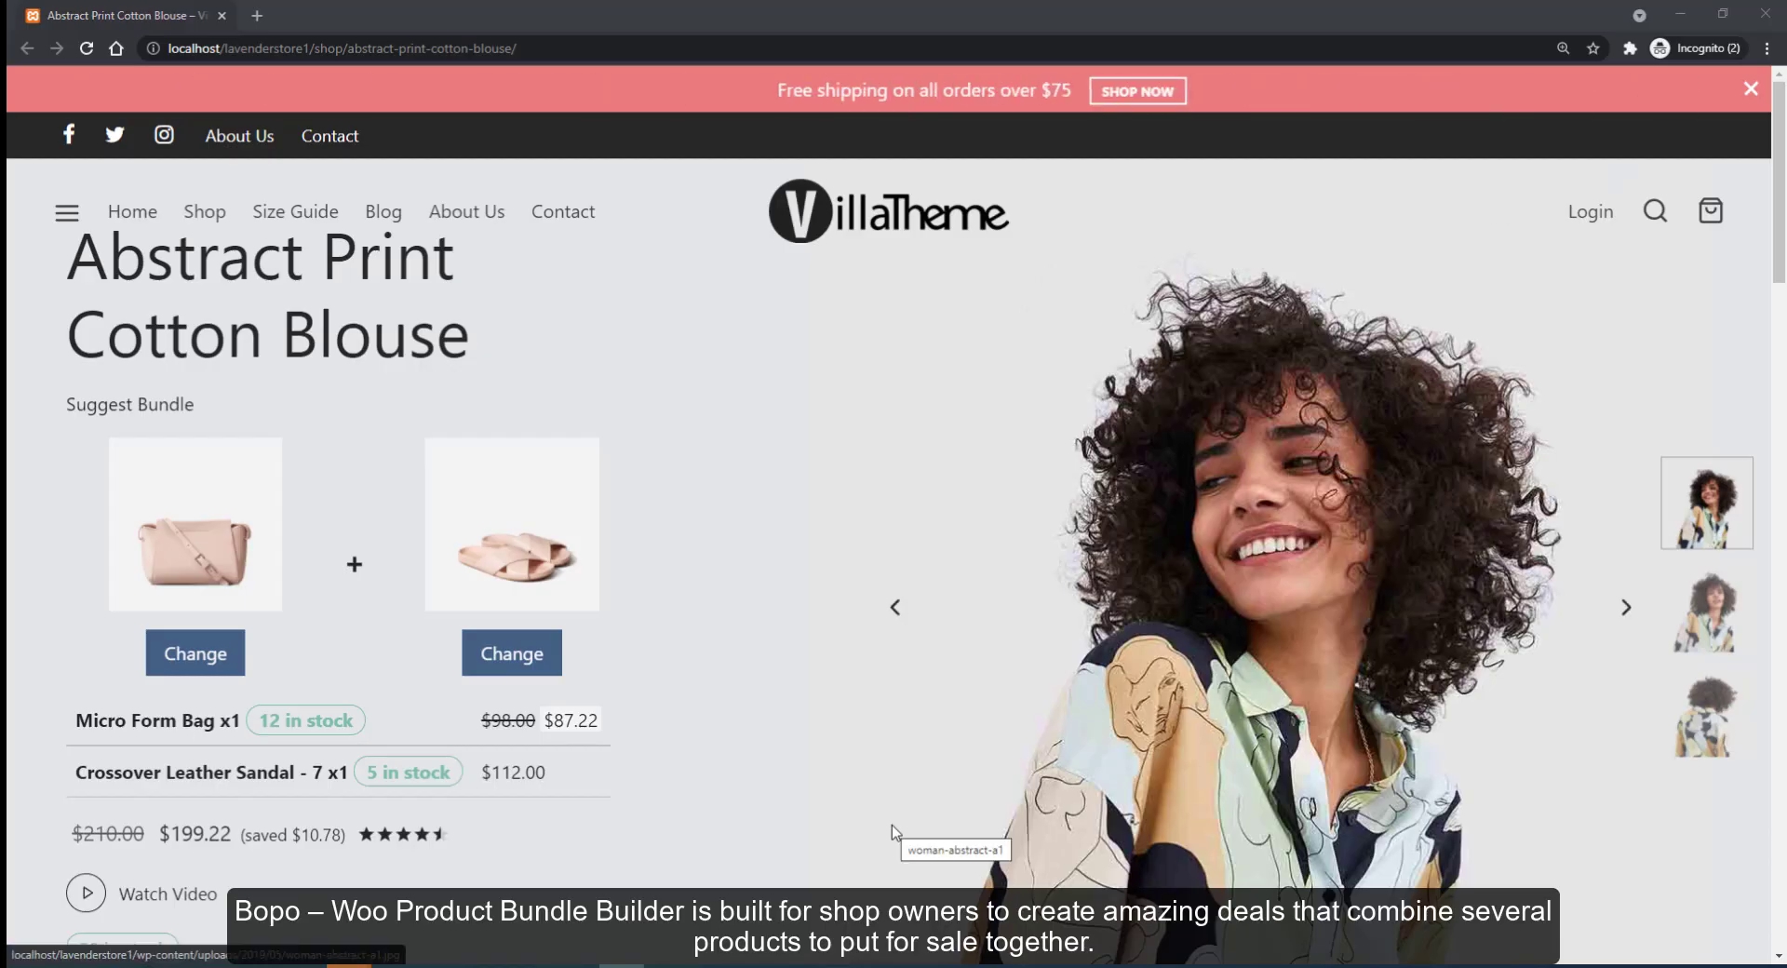
Step: Browse the replacement products offered for the Micro Form Bag in the Suggest Bundle section
scroll(892, 824, down, 1)
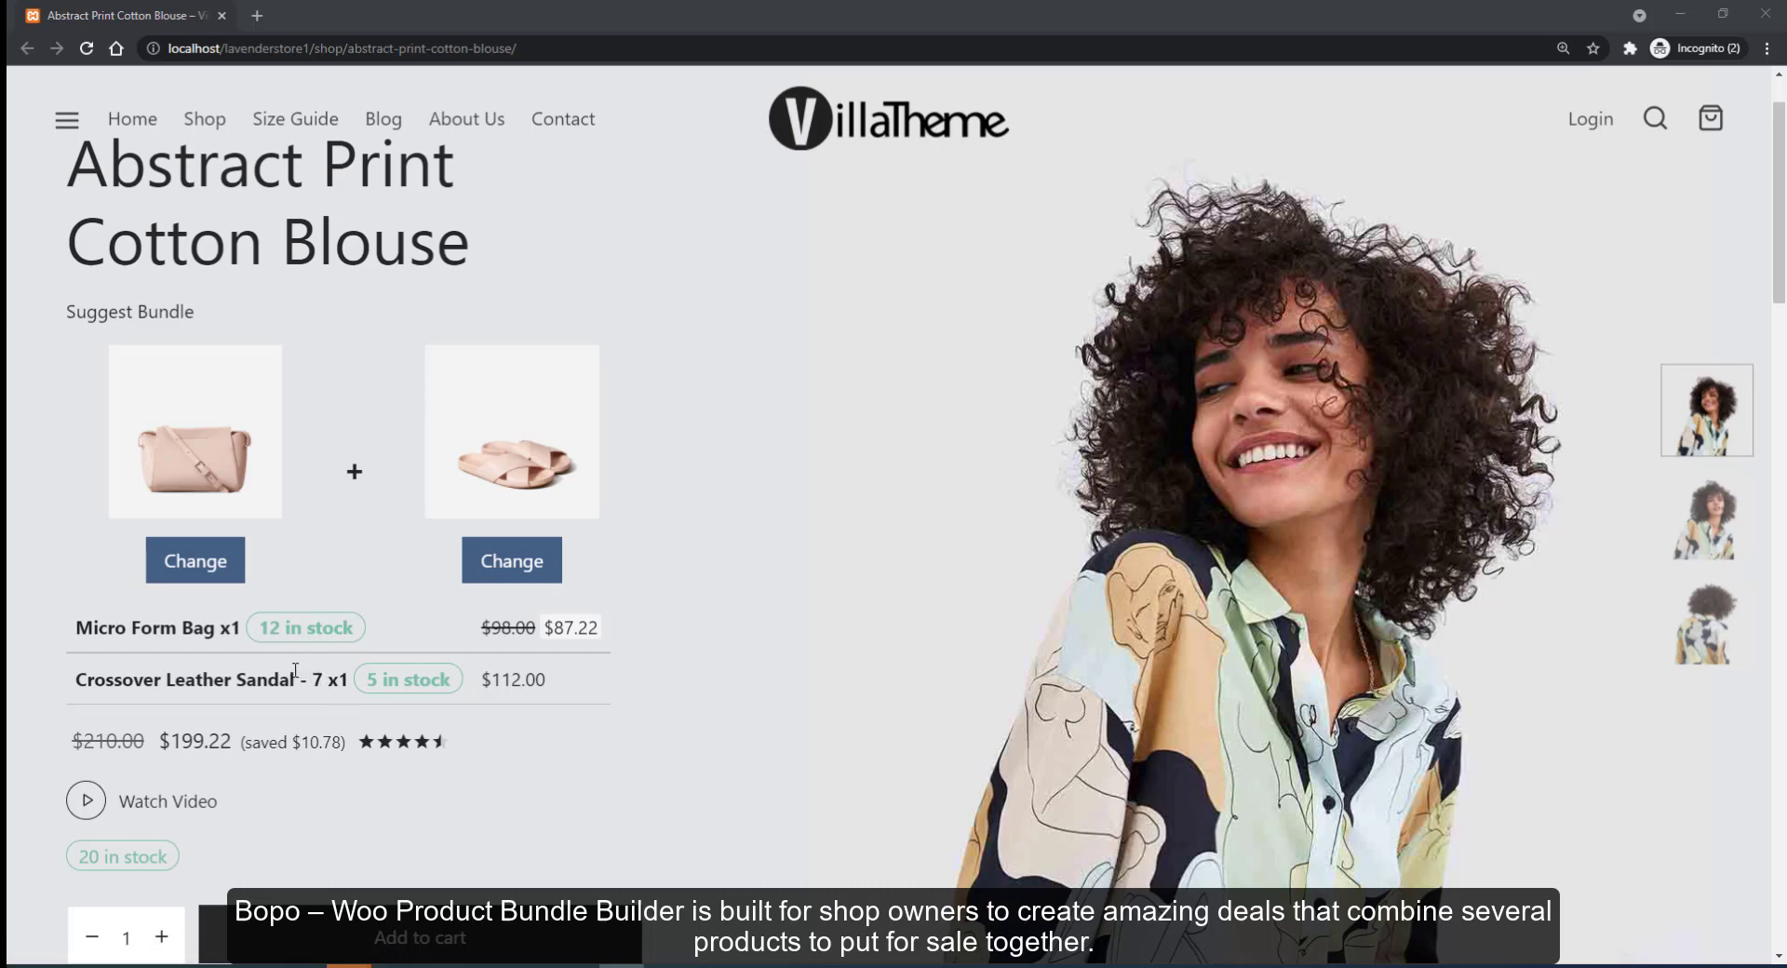
click(219, 578)
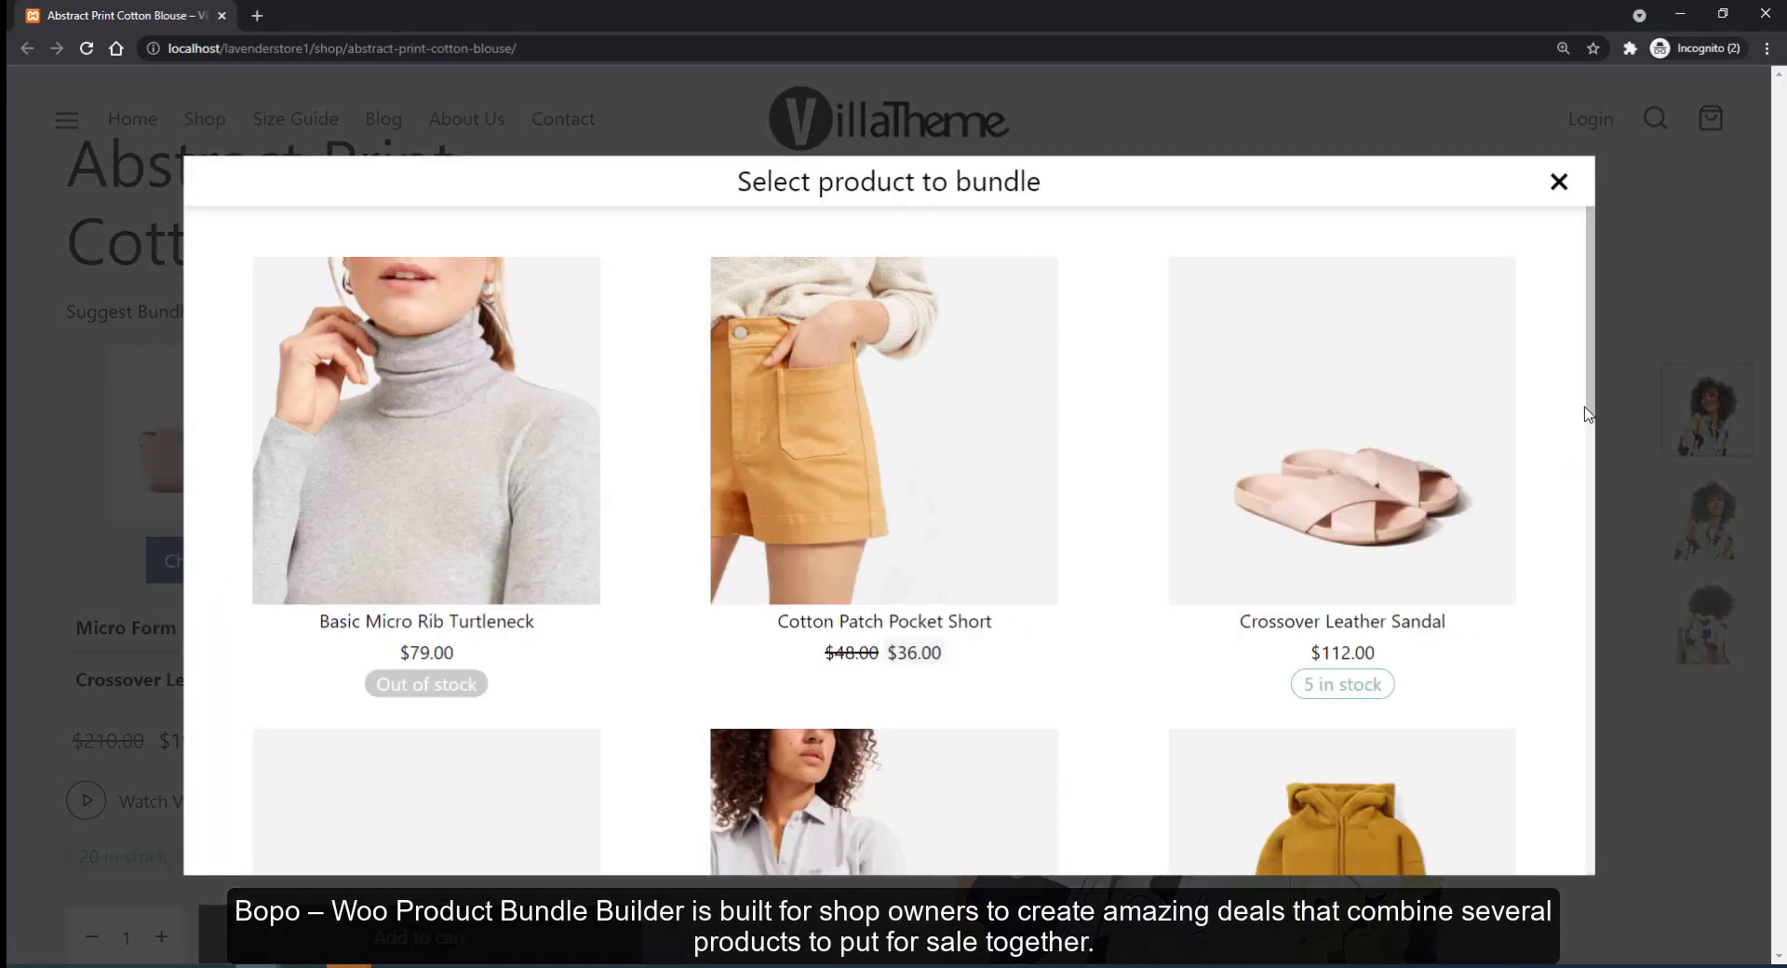
drag(1587, 414, 1597, 770)
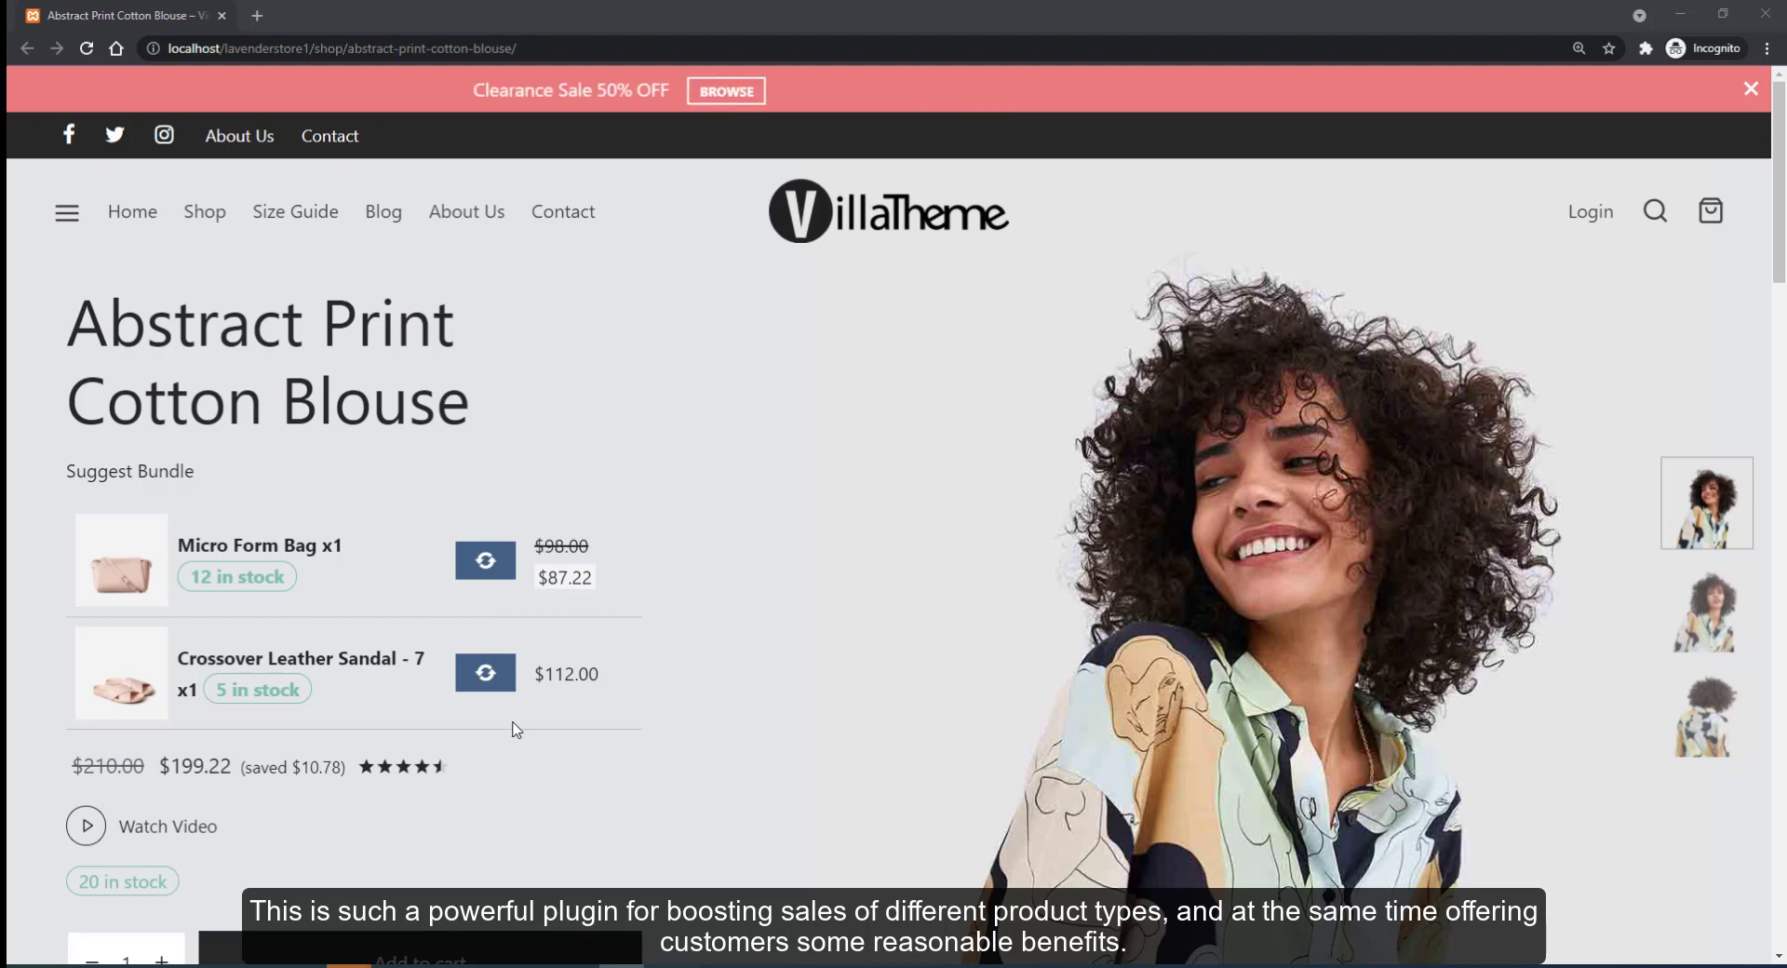
Step: Swap the Crossover Leather Sandal in the bundle for the Day Glove ReKnit in Yellow, size 7, and add the bundle to the cart
click(498, 683)
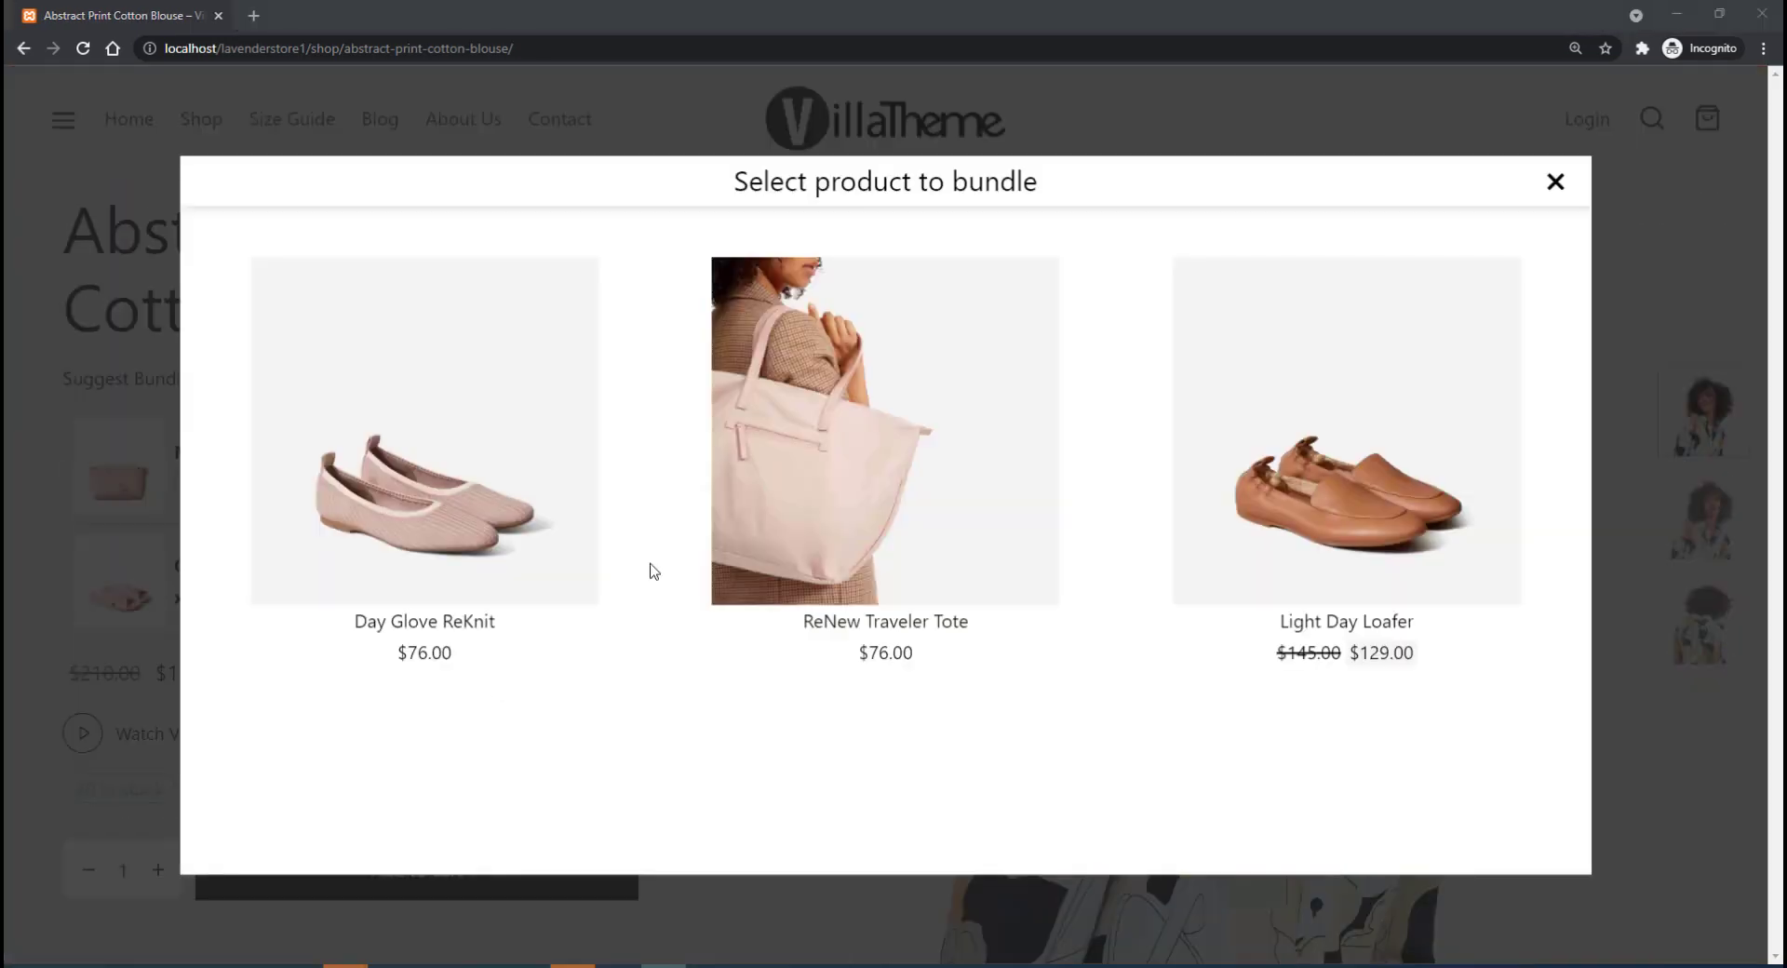
click(556, 558)
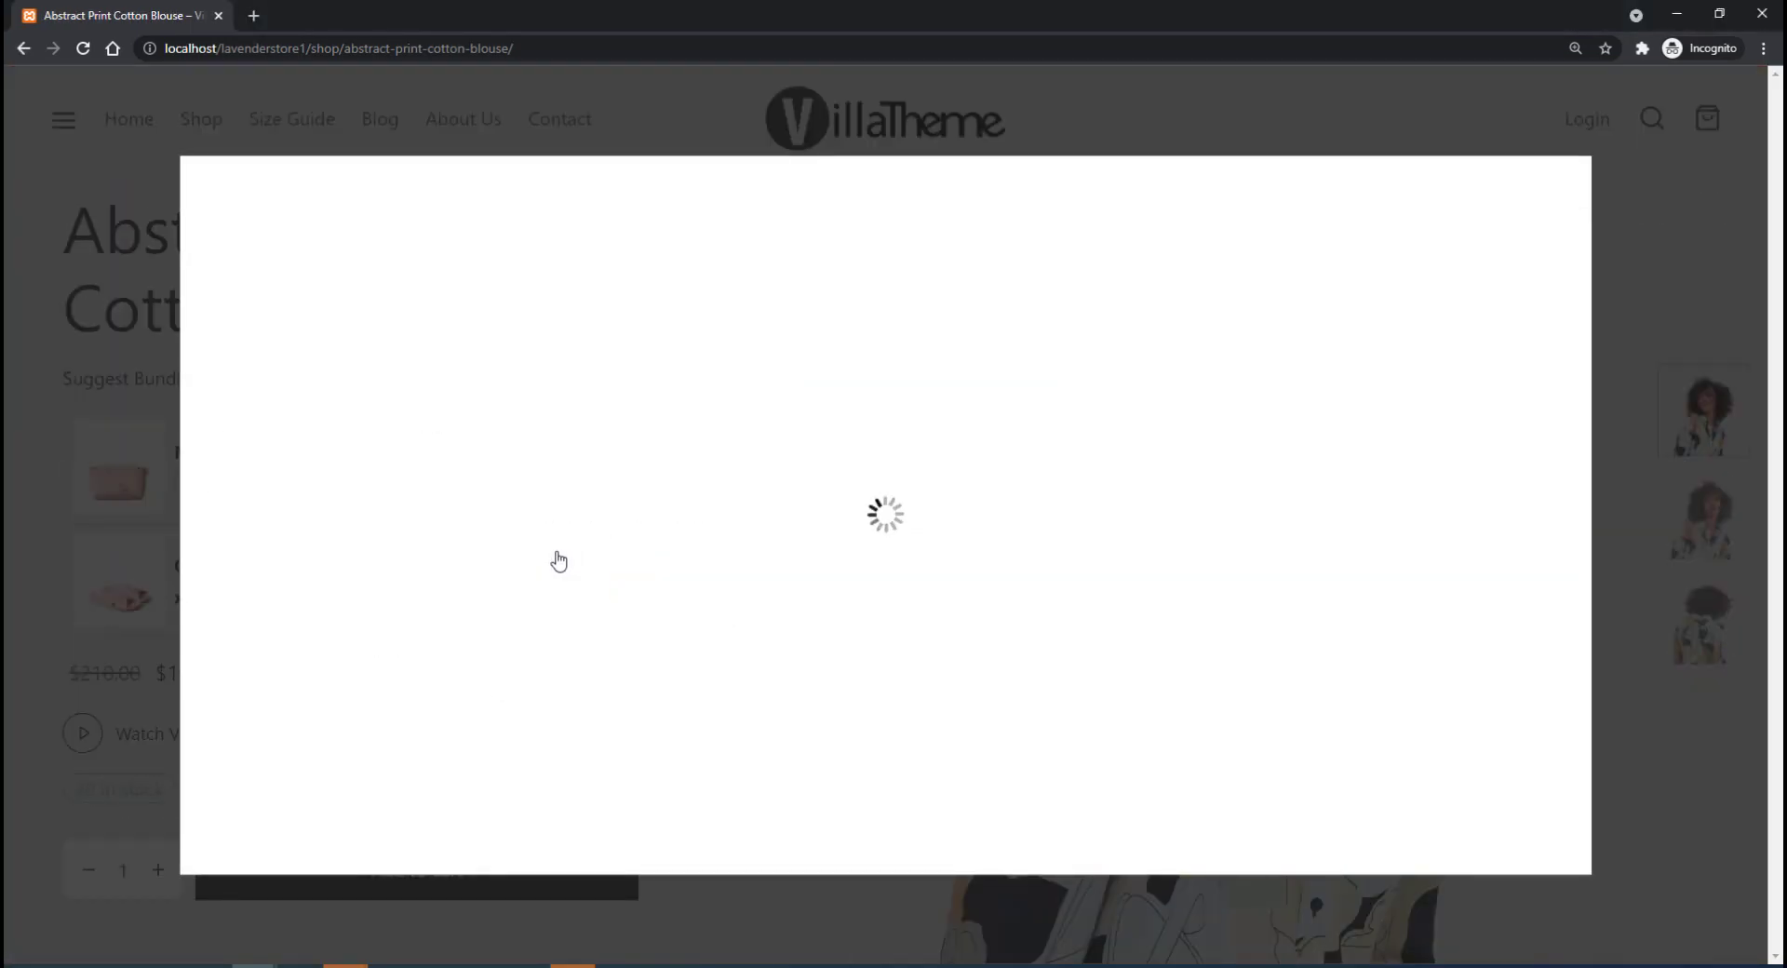
click(557, 556)
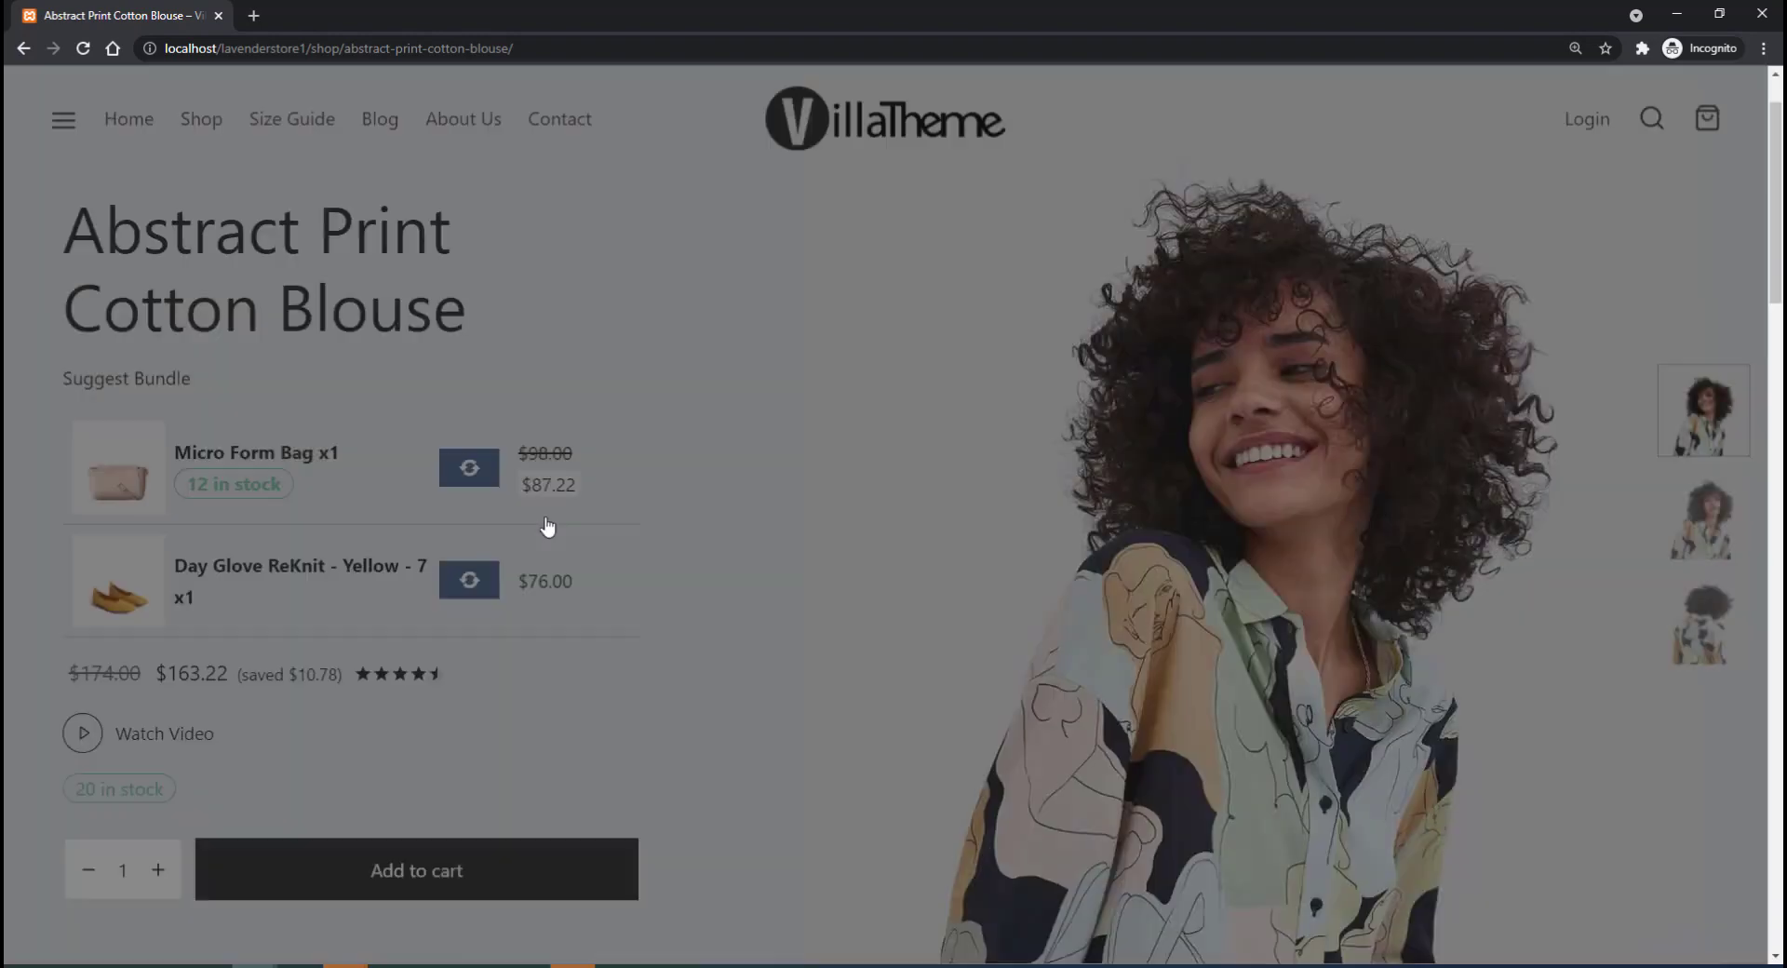
click(479, 865)
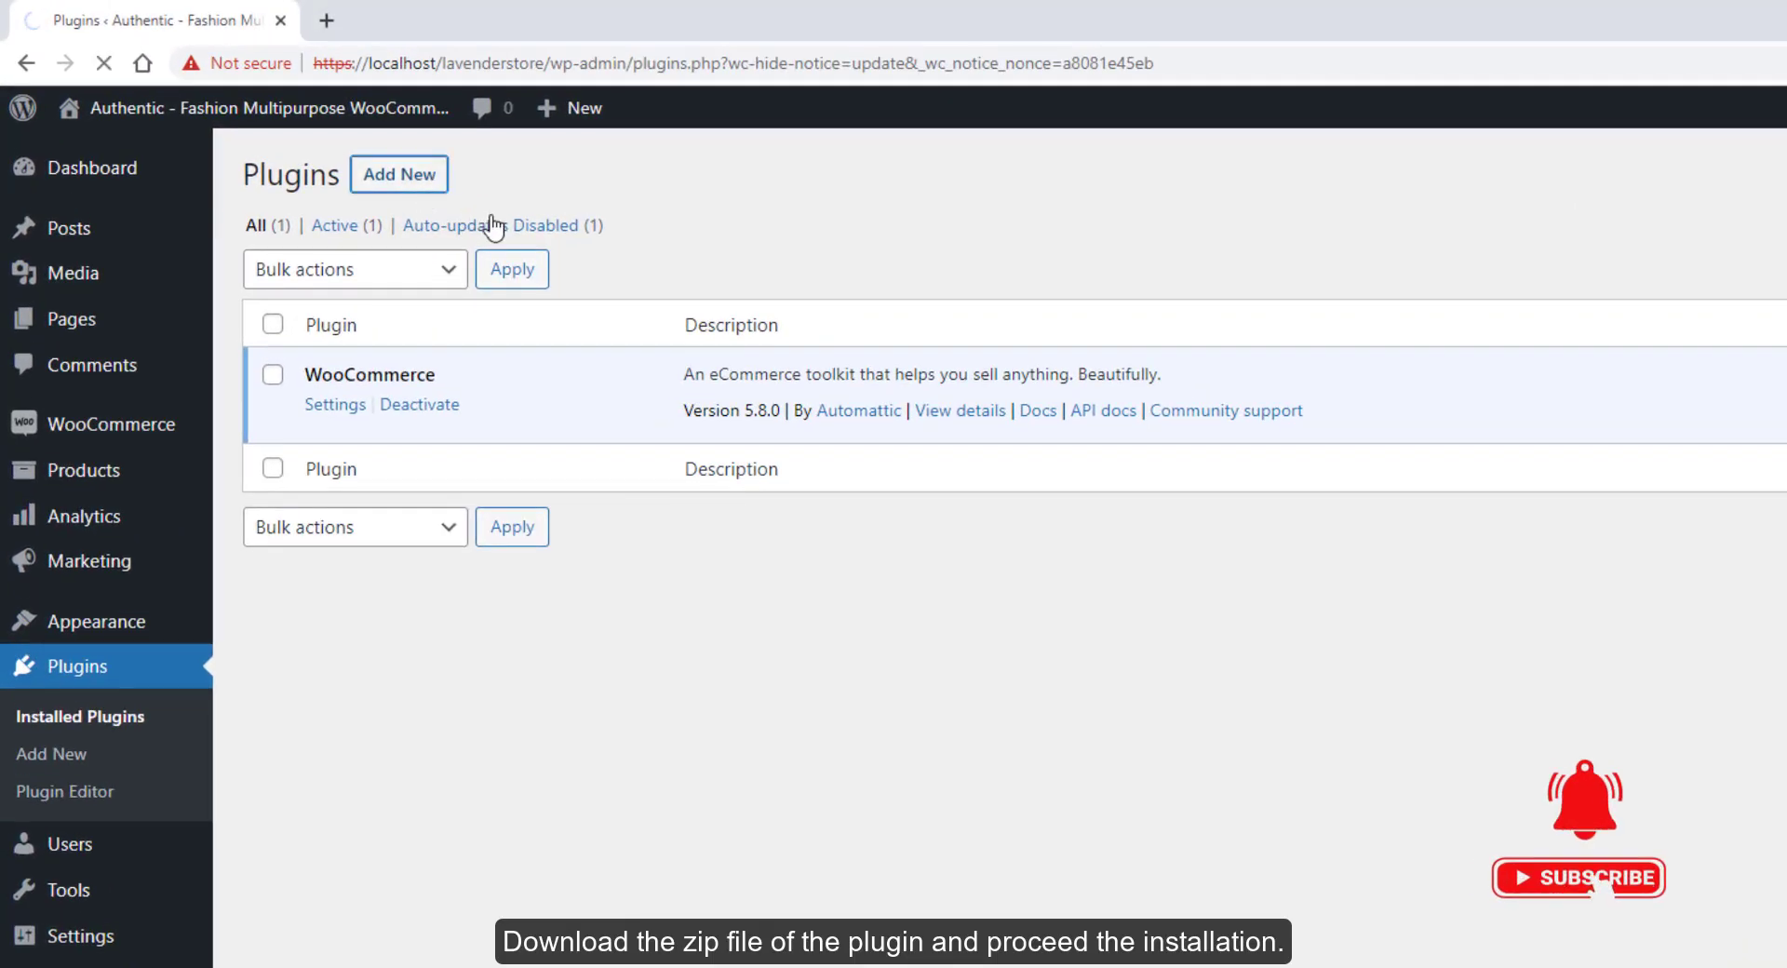
Step: Upload the bopo-woo-product-bundle-builder zip as a new WordPress plugin, install it and activate it
click(430, 185)
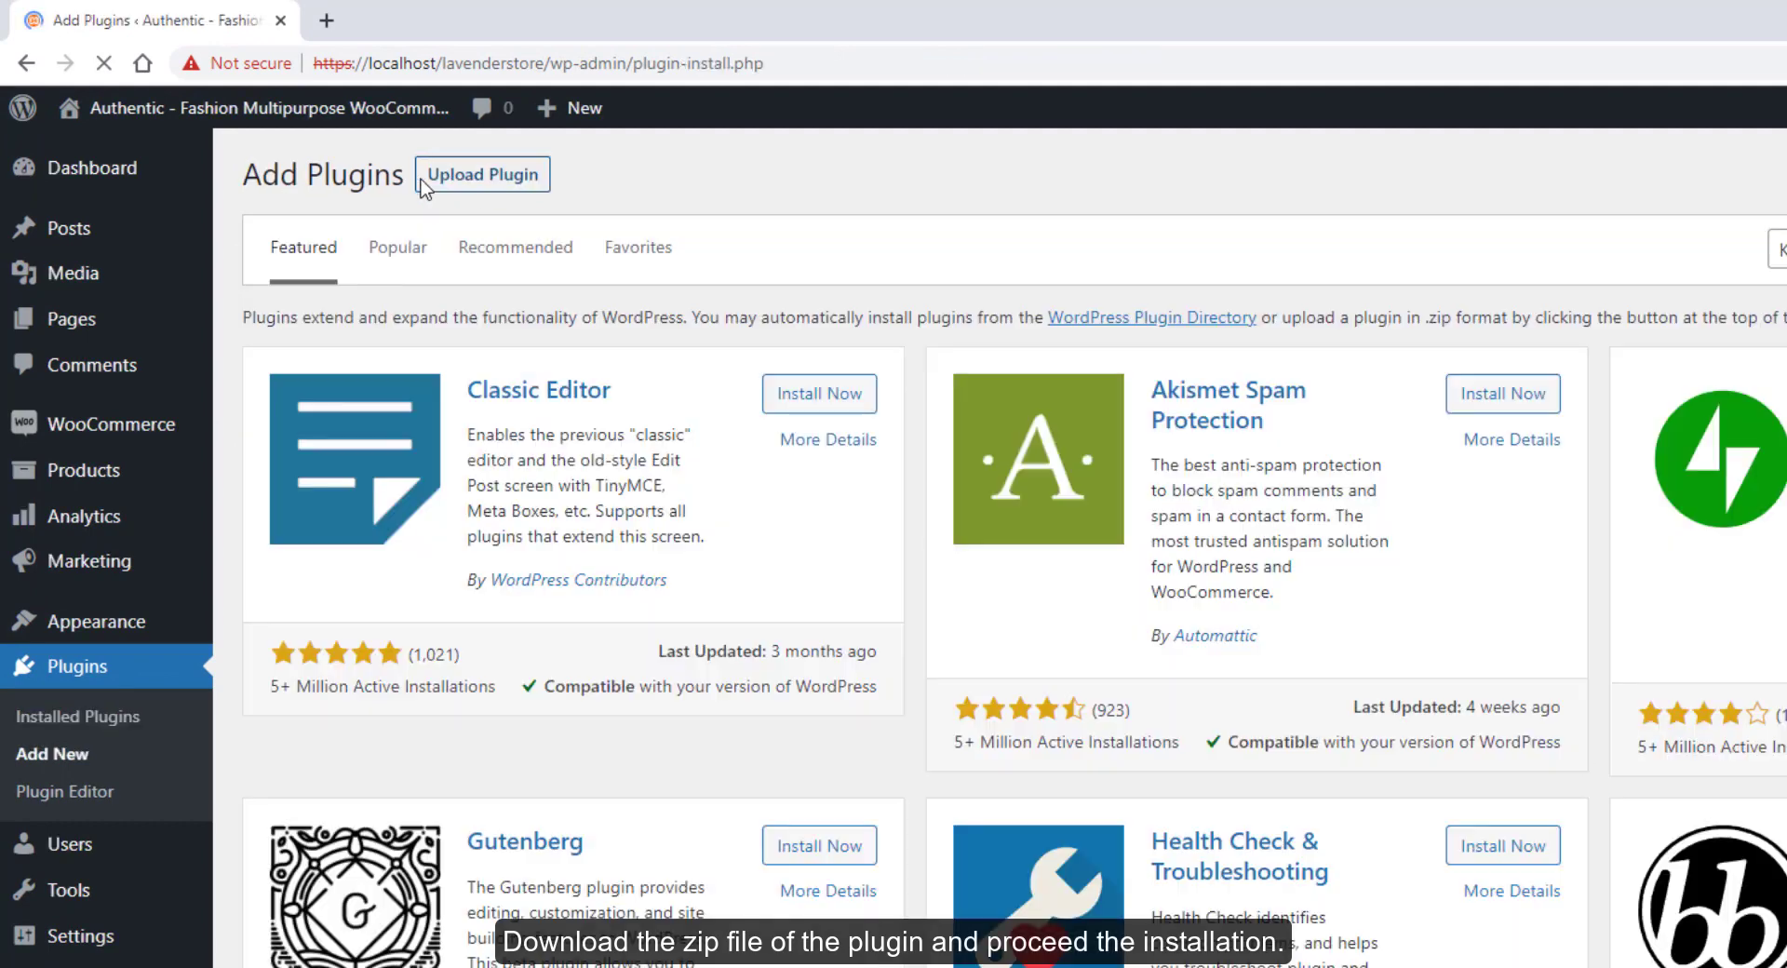
click(433, 177)
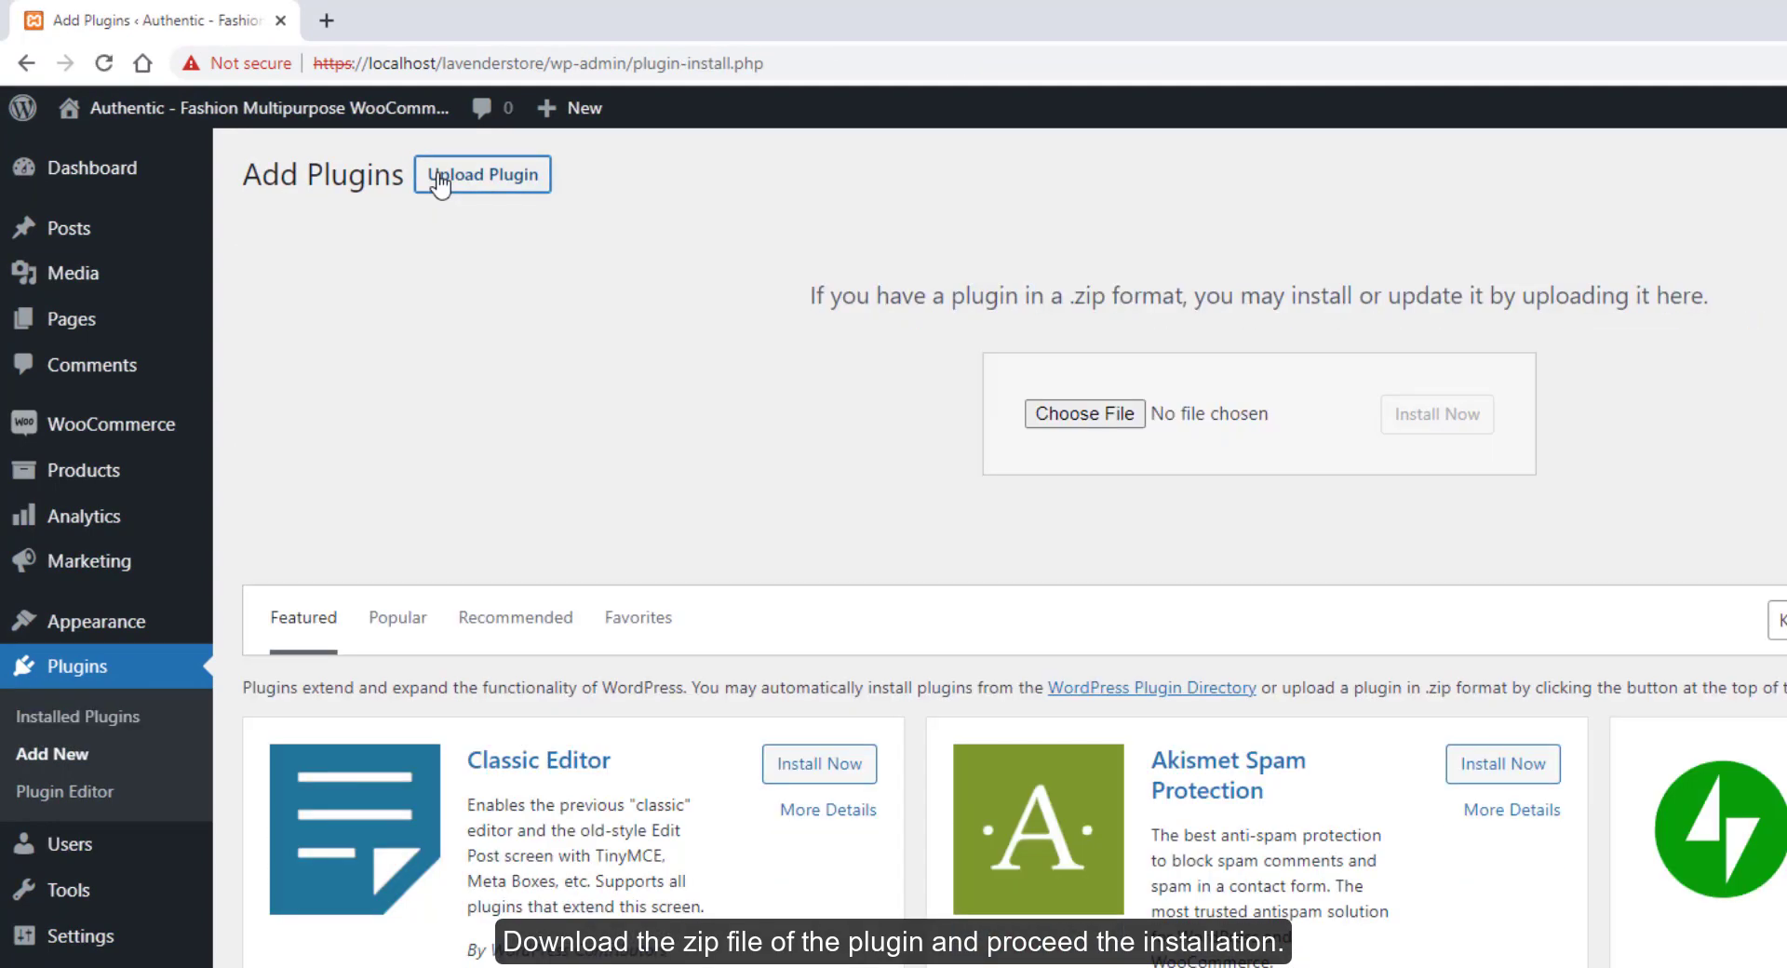
click(1069, 424)
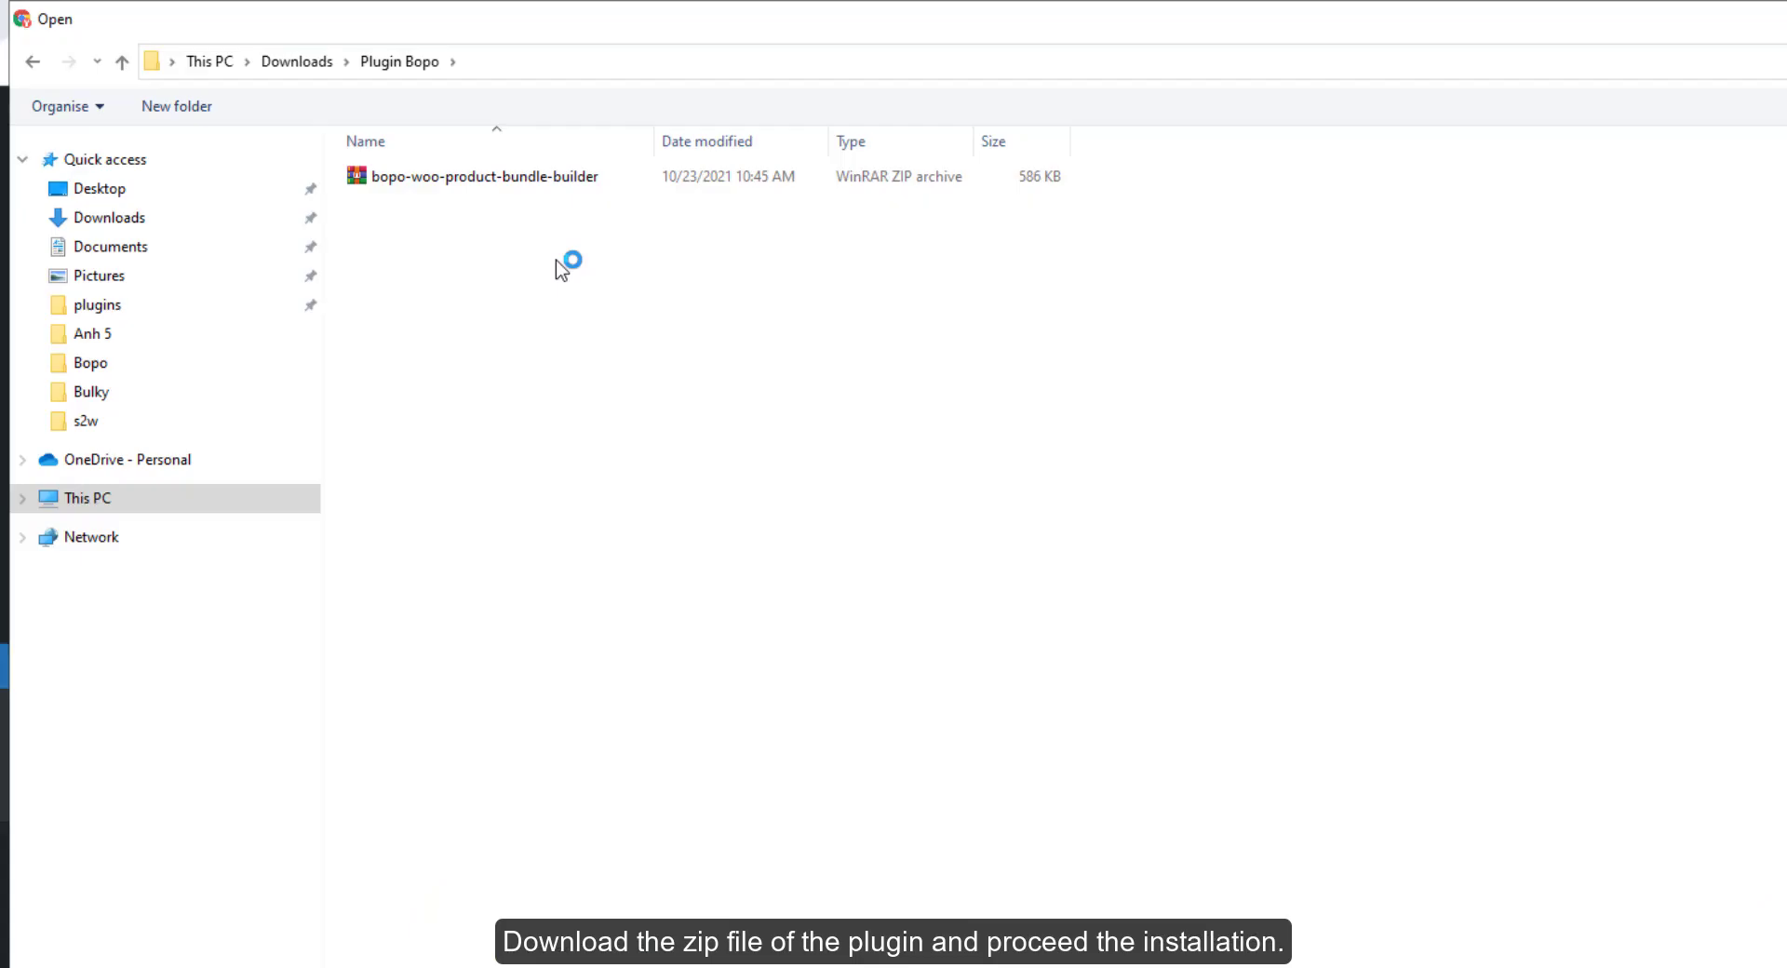
click(500, 189)
key(Return)
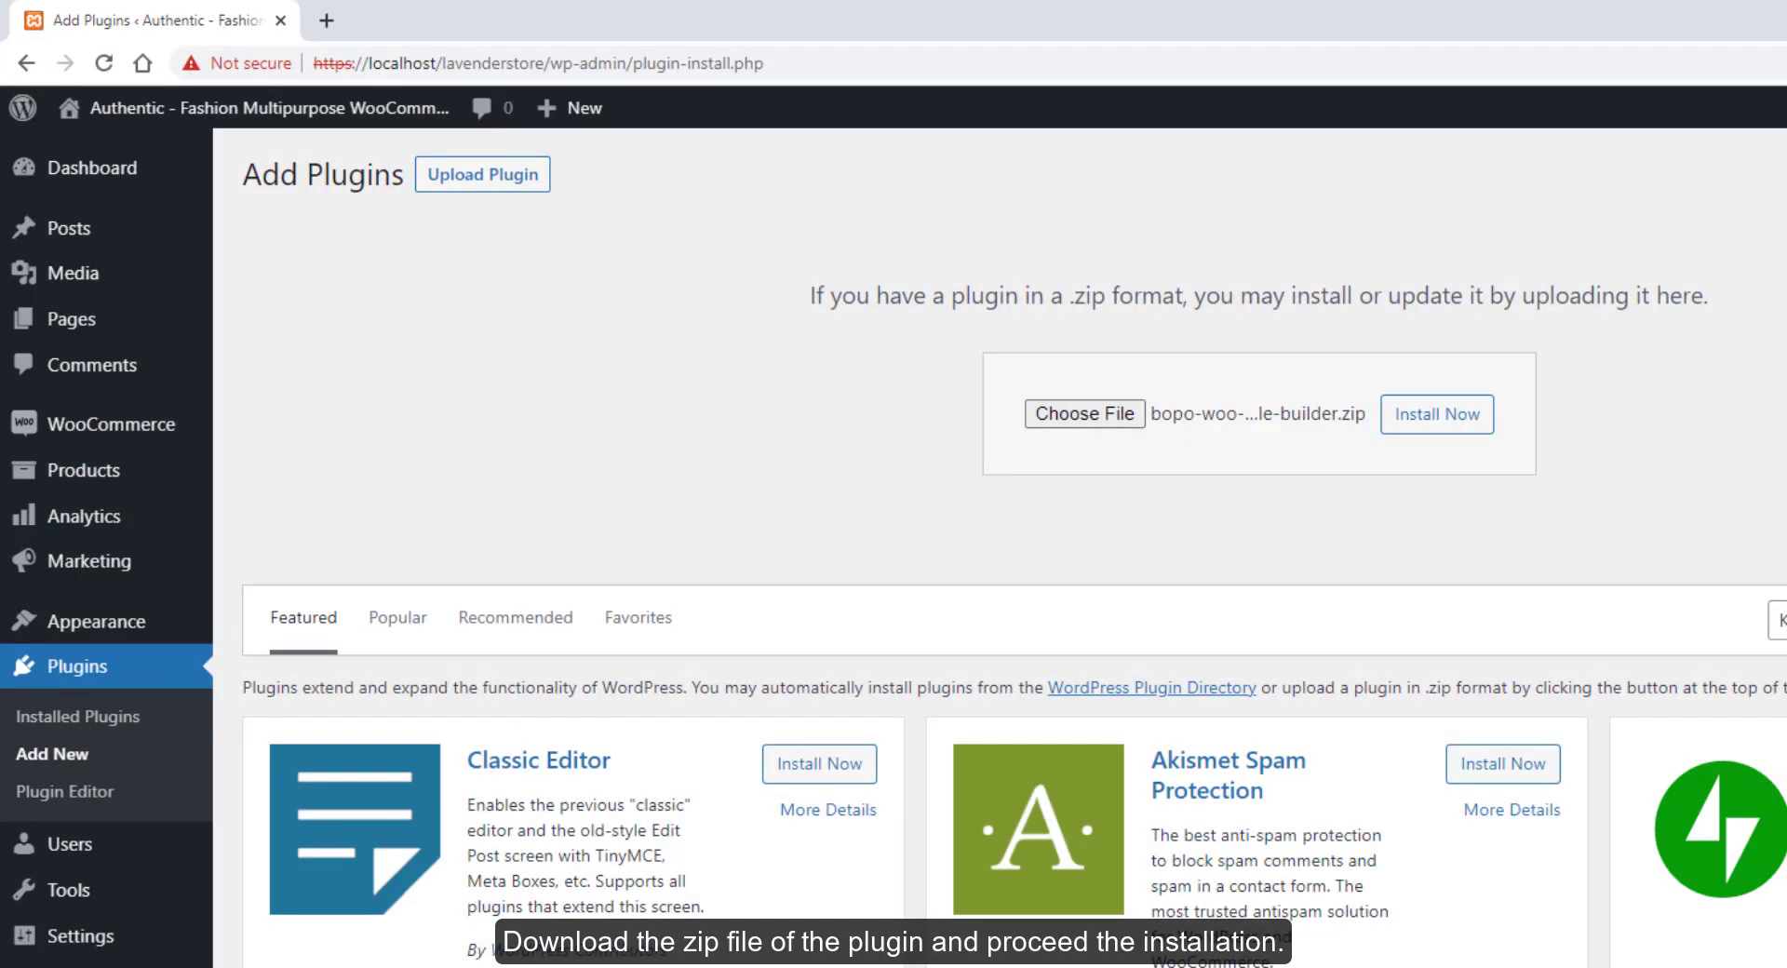
click(1463, 439)
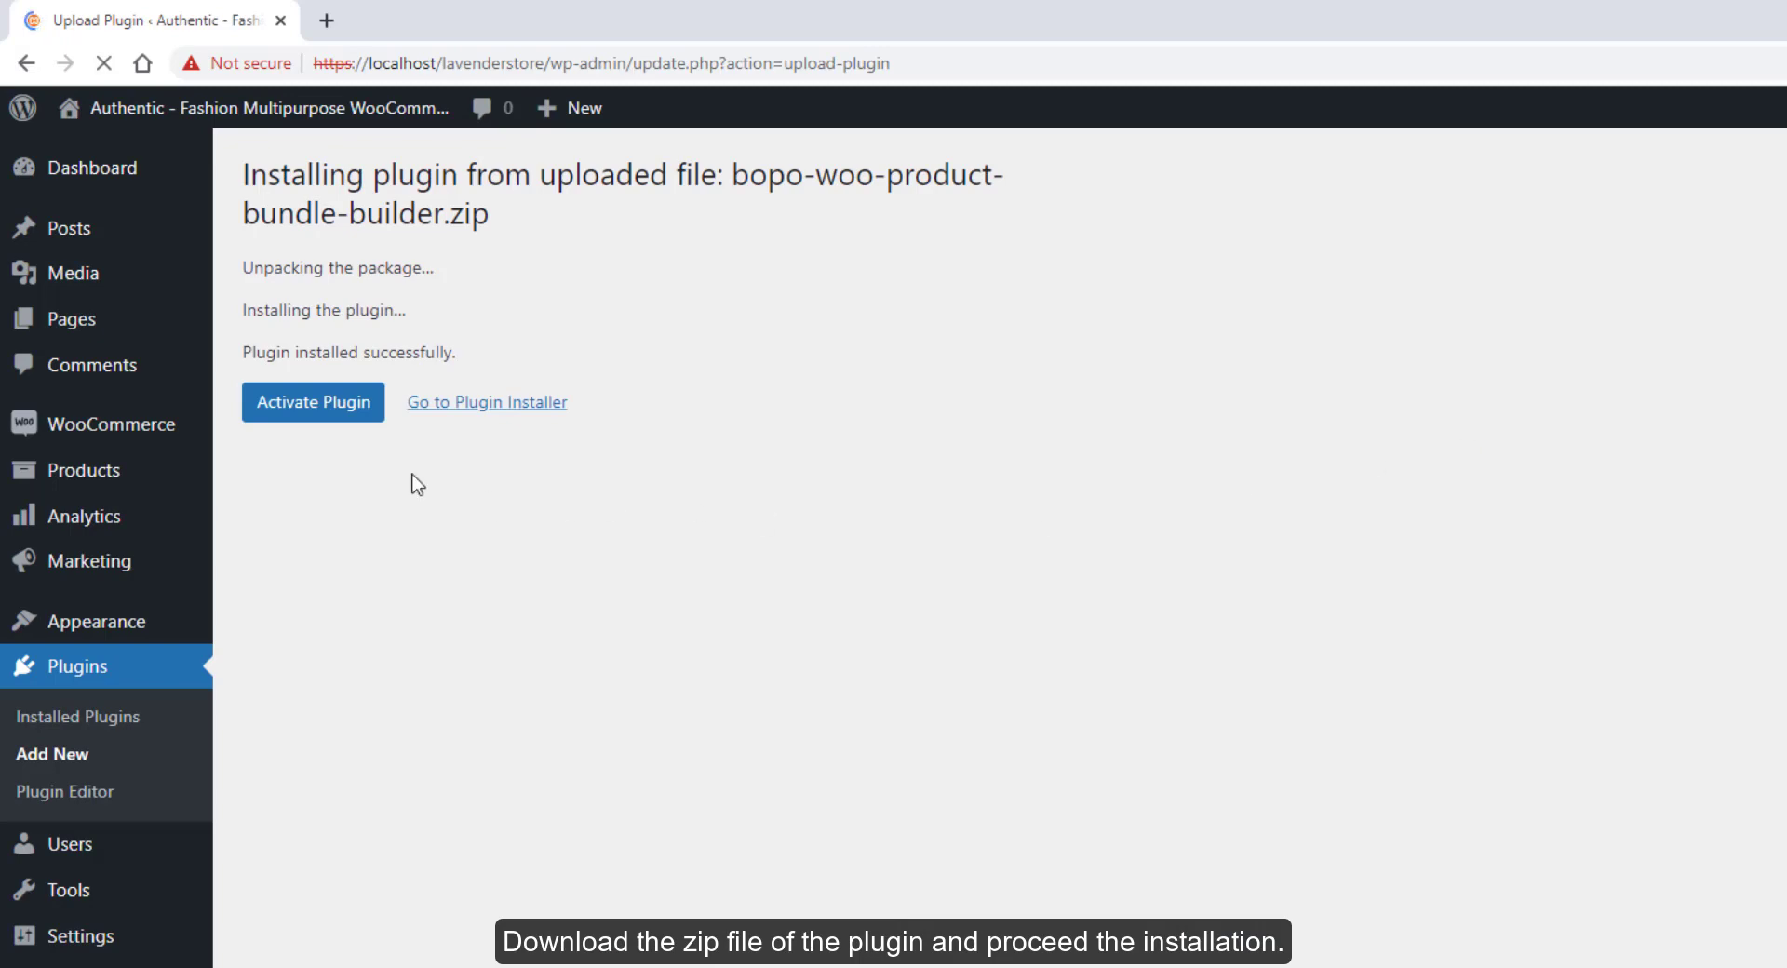
click(355, 421)
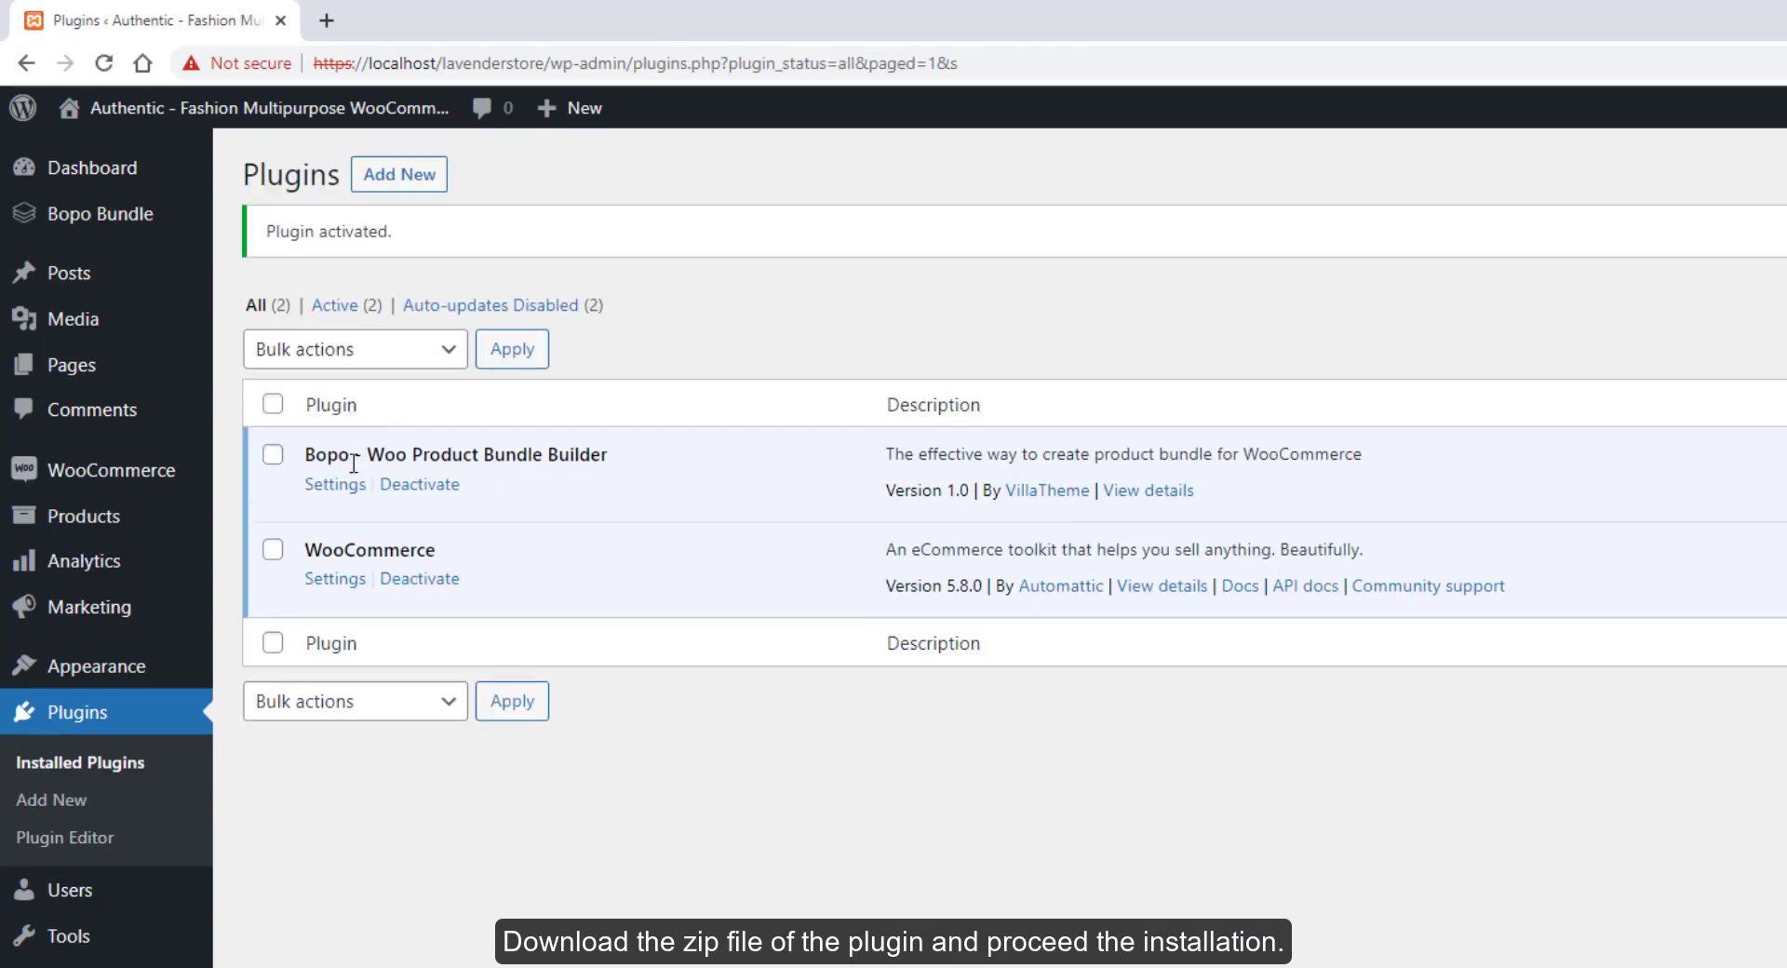
Step: Create a new WooCommerce product in a separate browser tab and name it "Bopo Bundle"
mouse_move(154, 220)
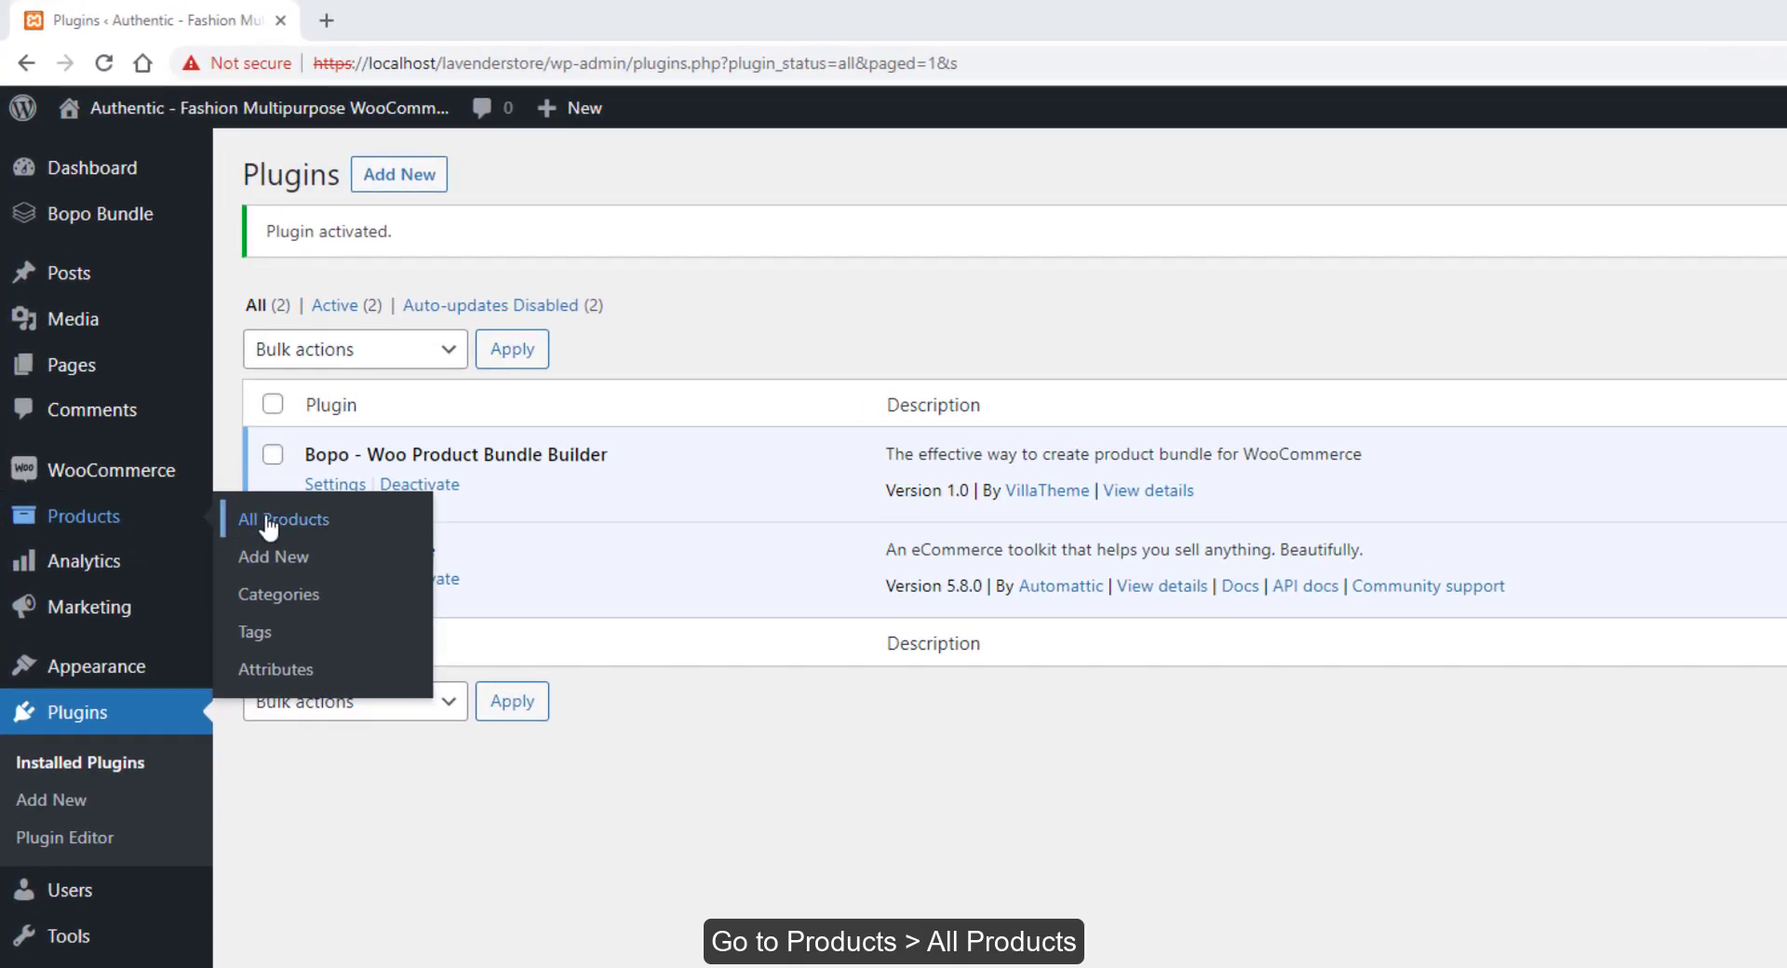
middle_click(272, 560)
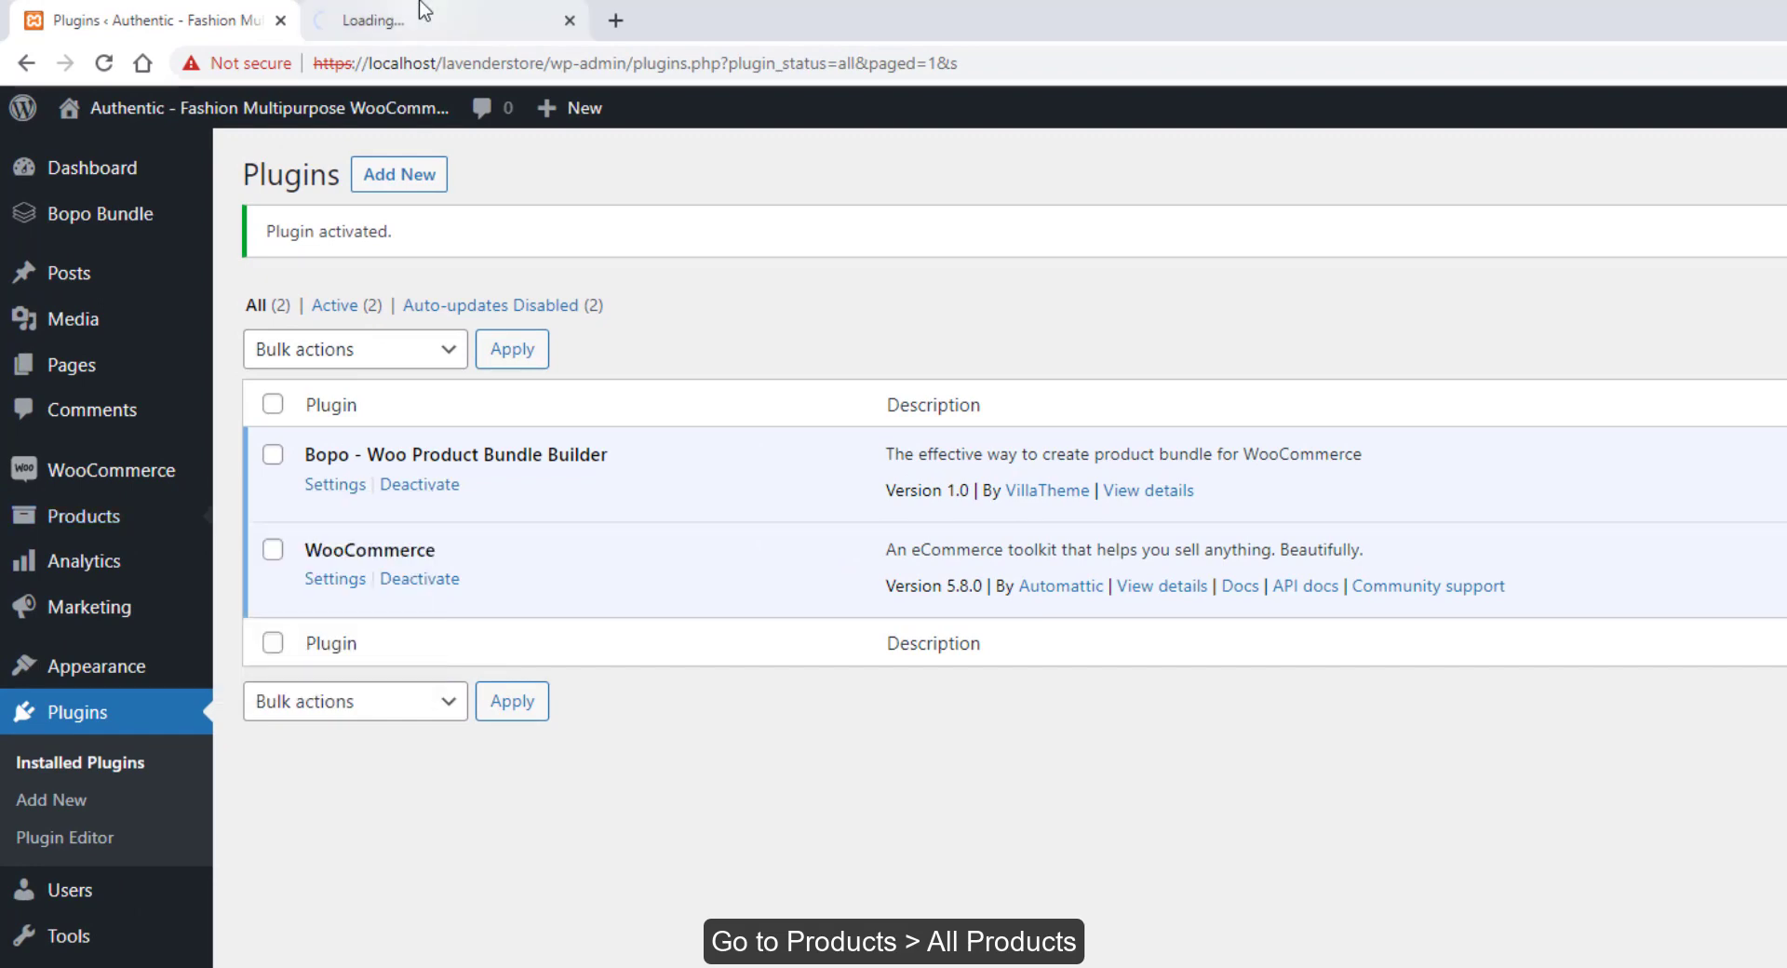
key(ctrl+Tab)
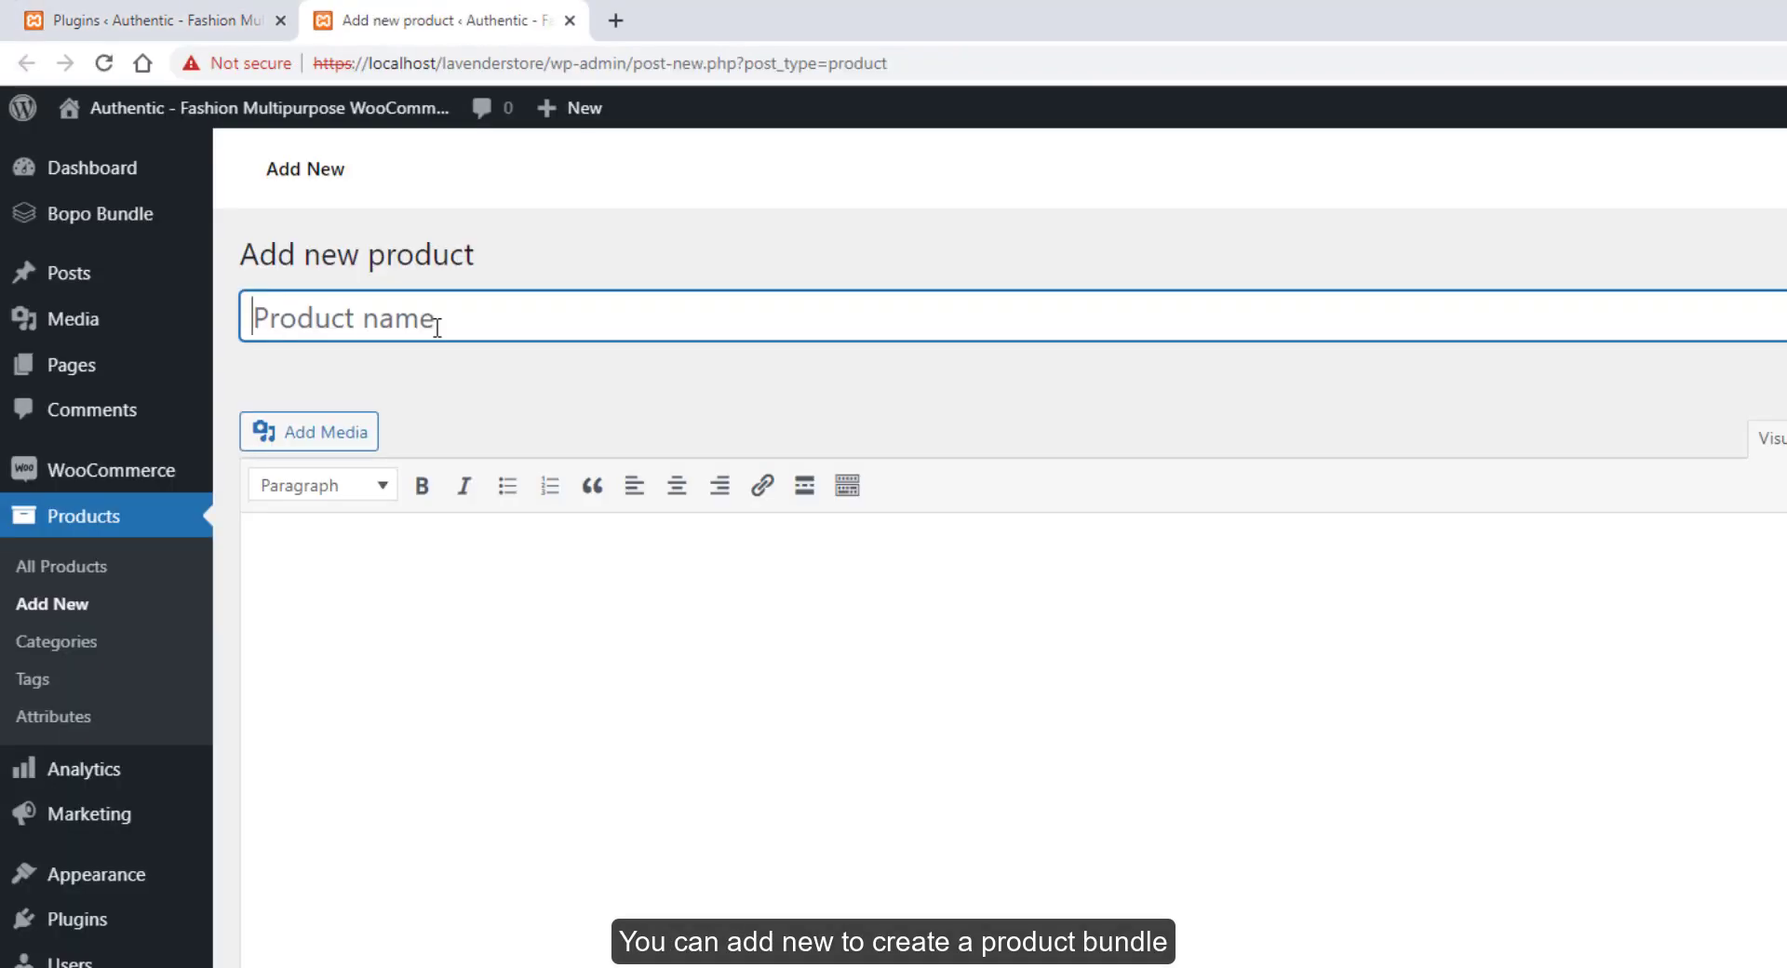
text(Bop)
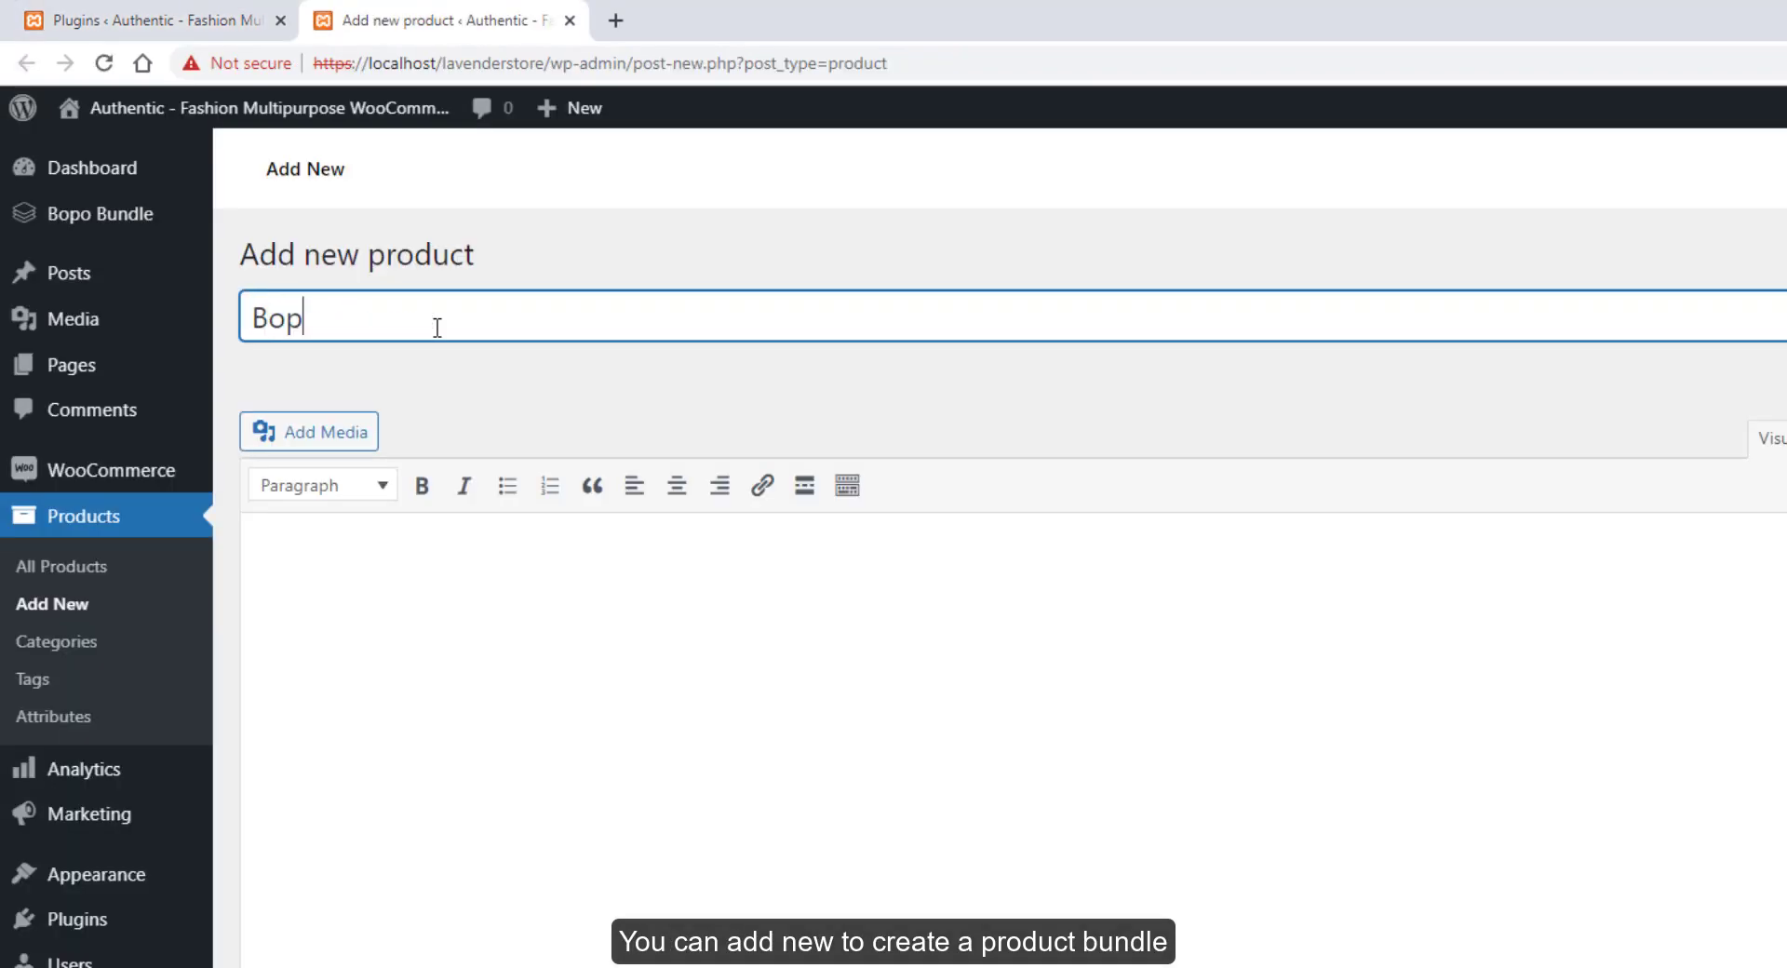
text(o Bundle)
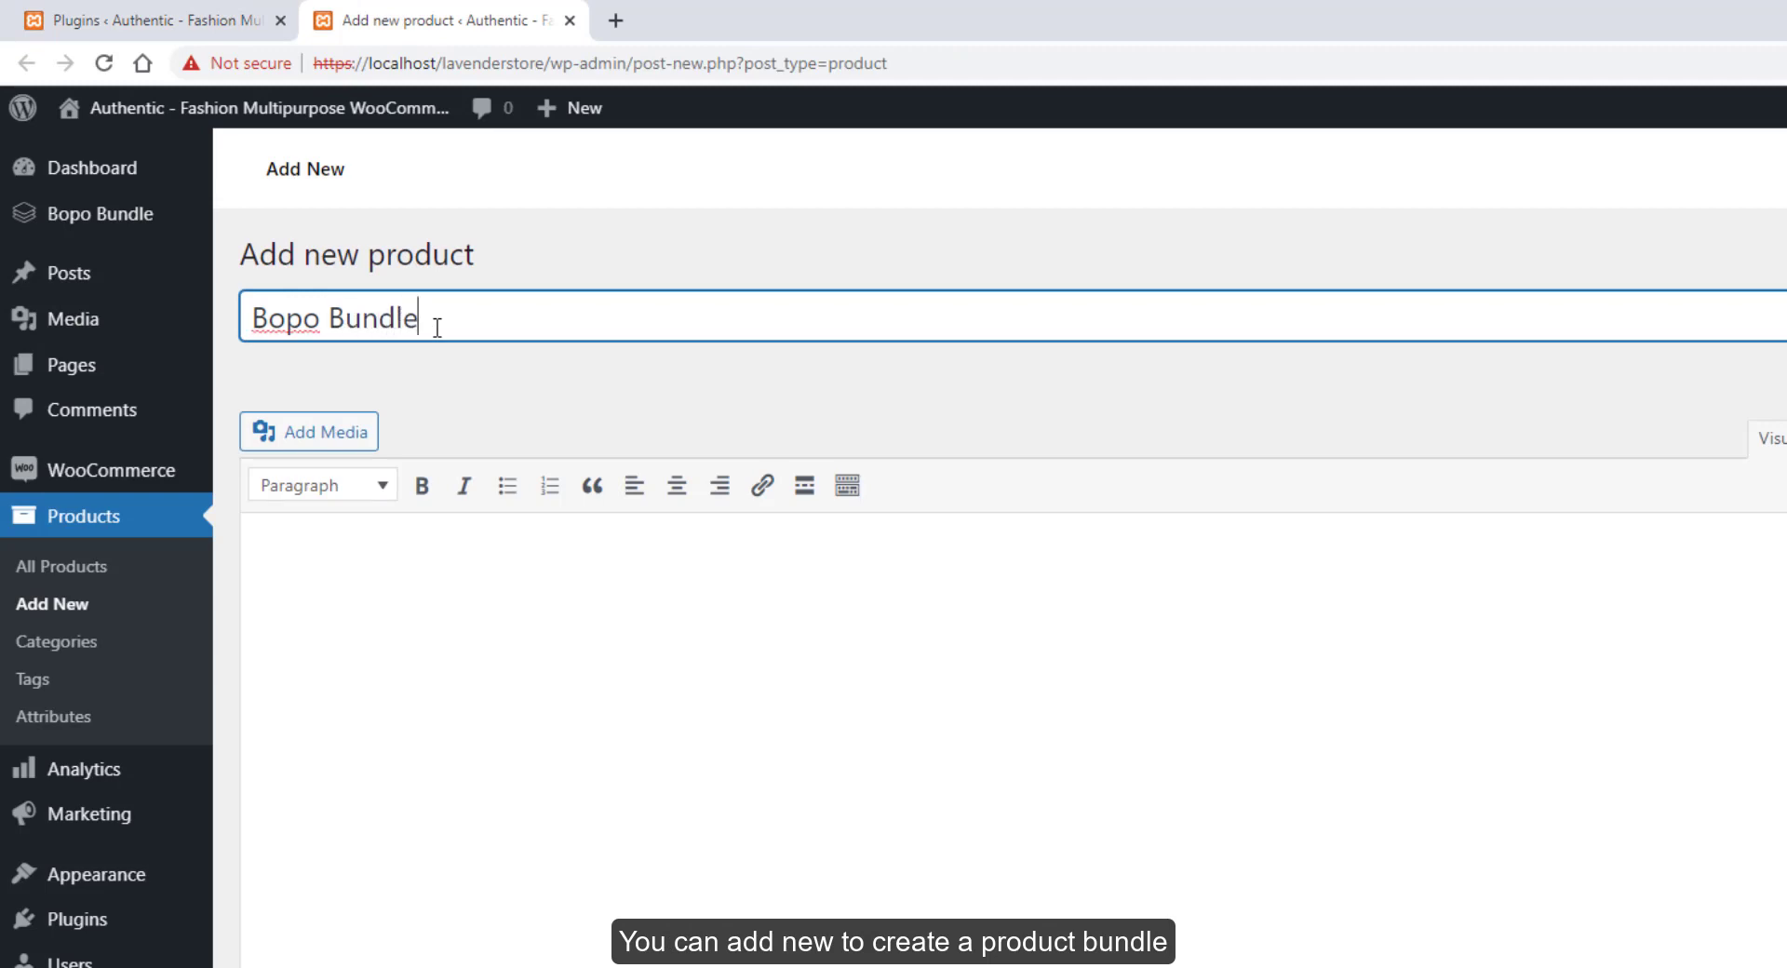
Step: Set the new product's type to Bopo bundle and review its bundle settings
scroll(493, 653, down, 5)
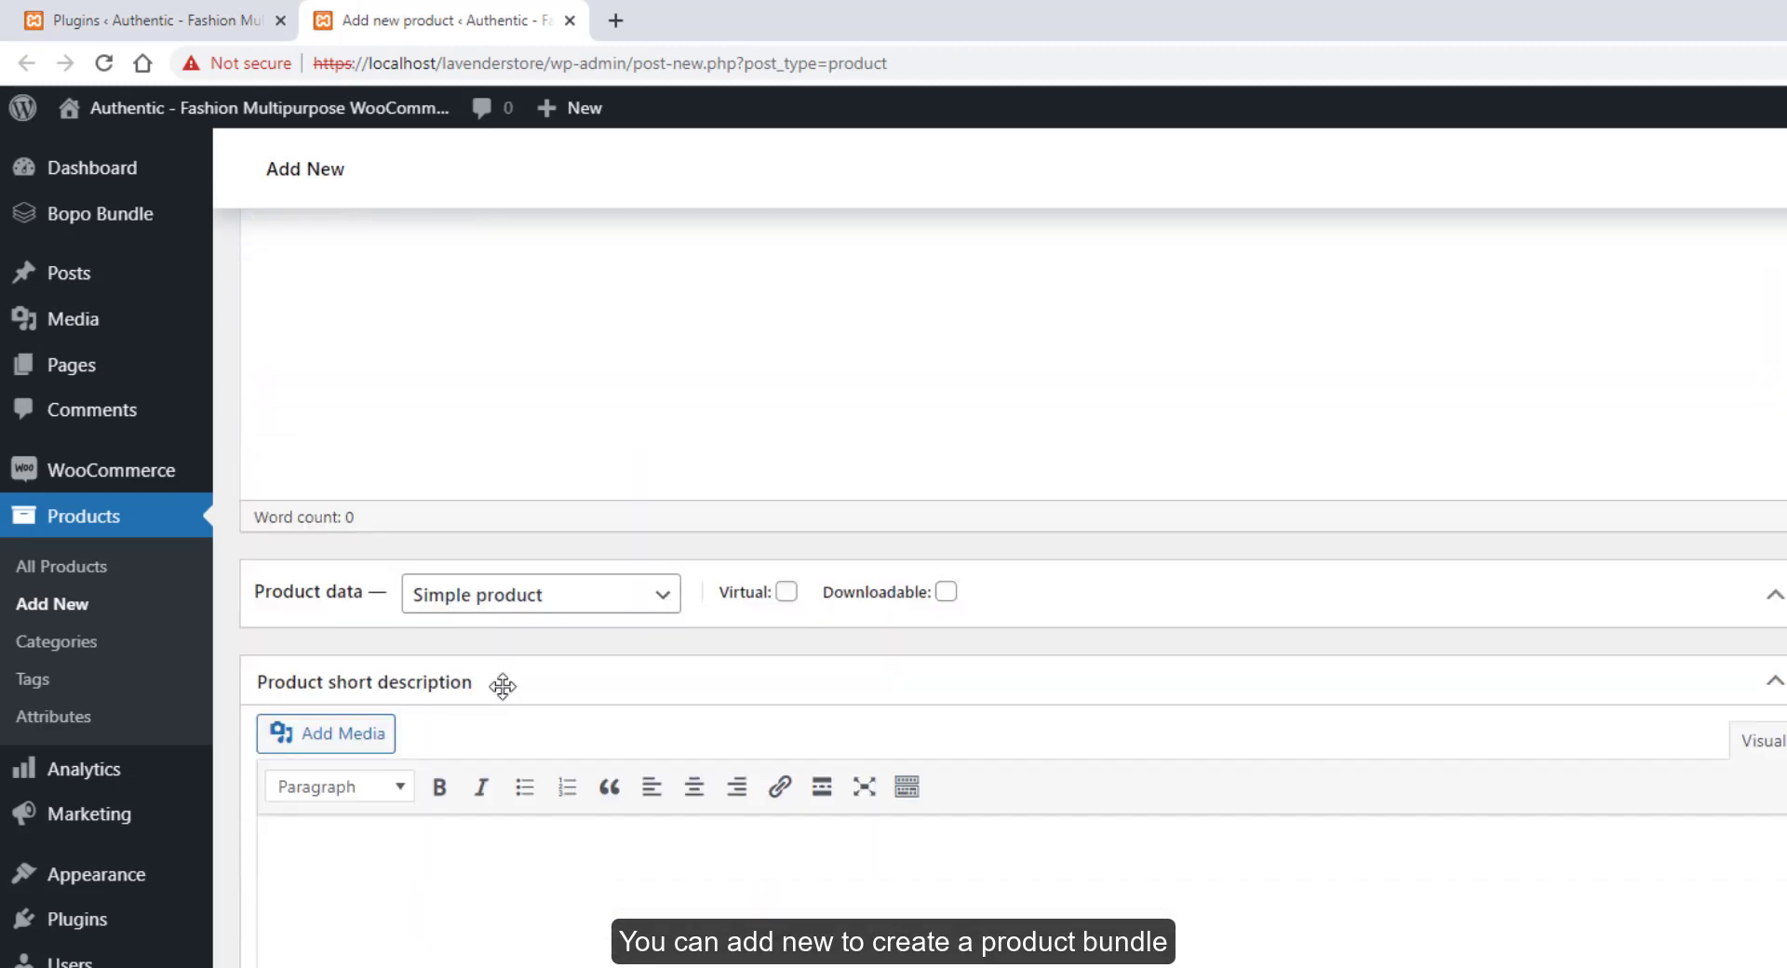
click(559, 600)
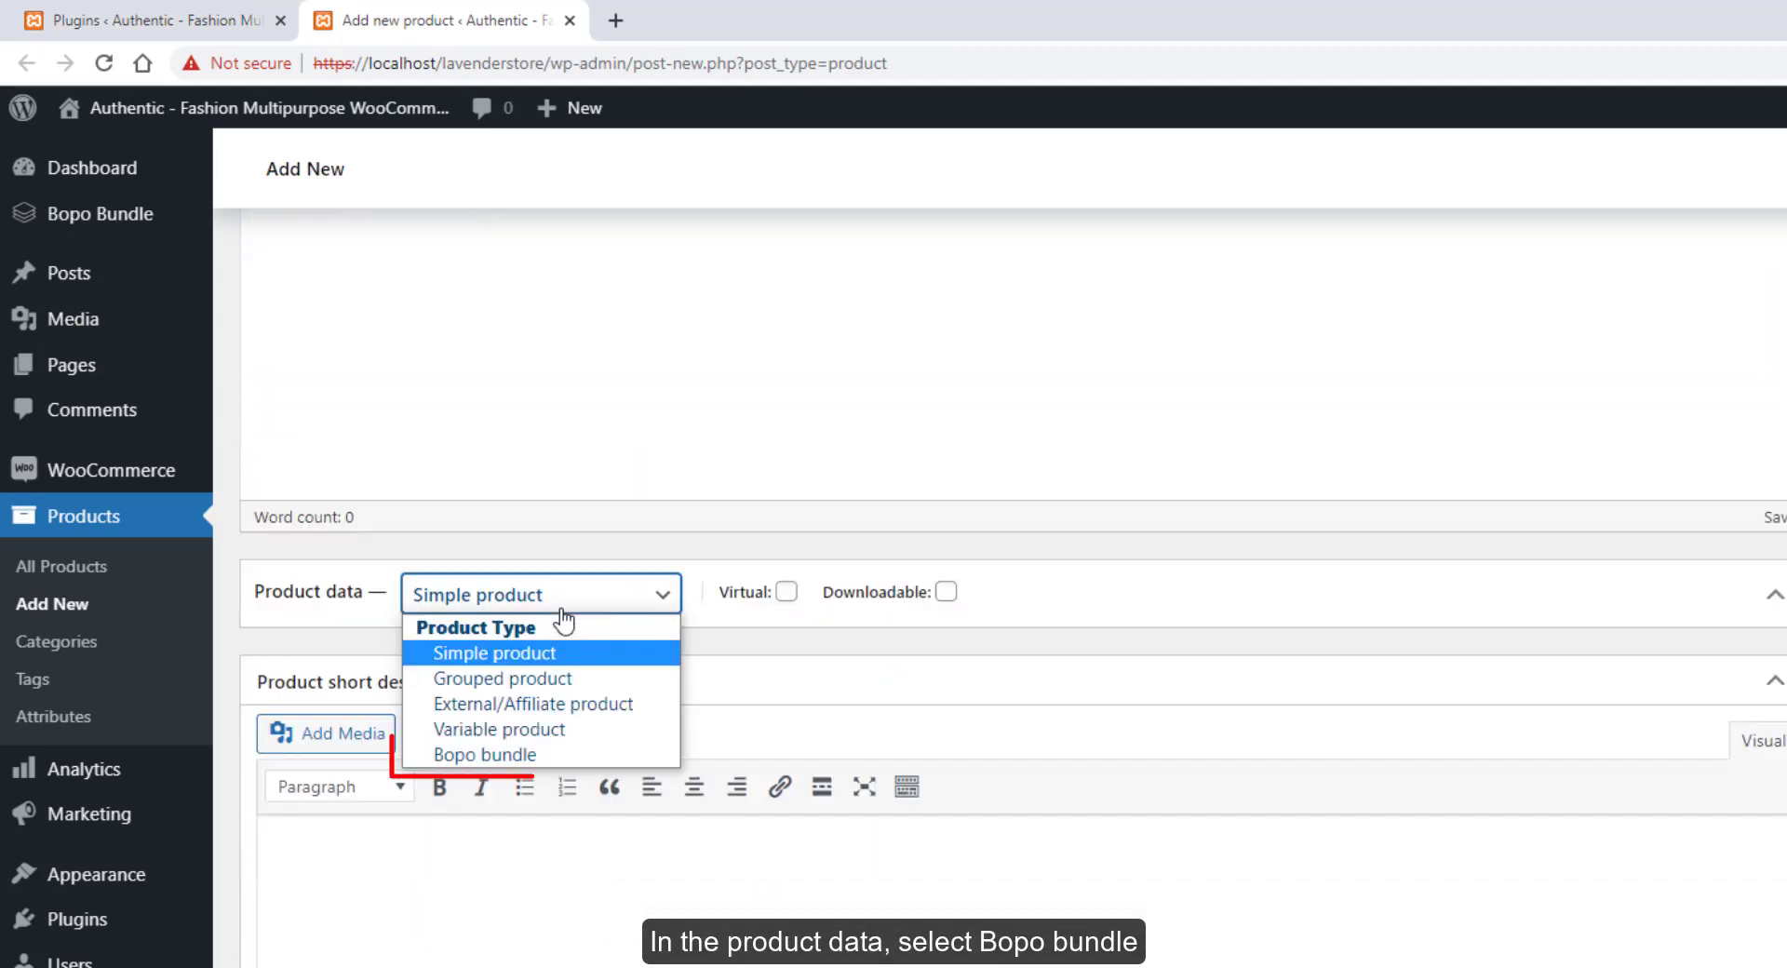
click(561, 752)
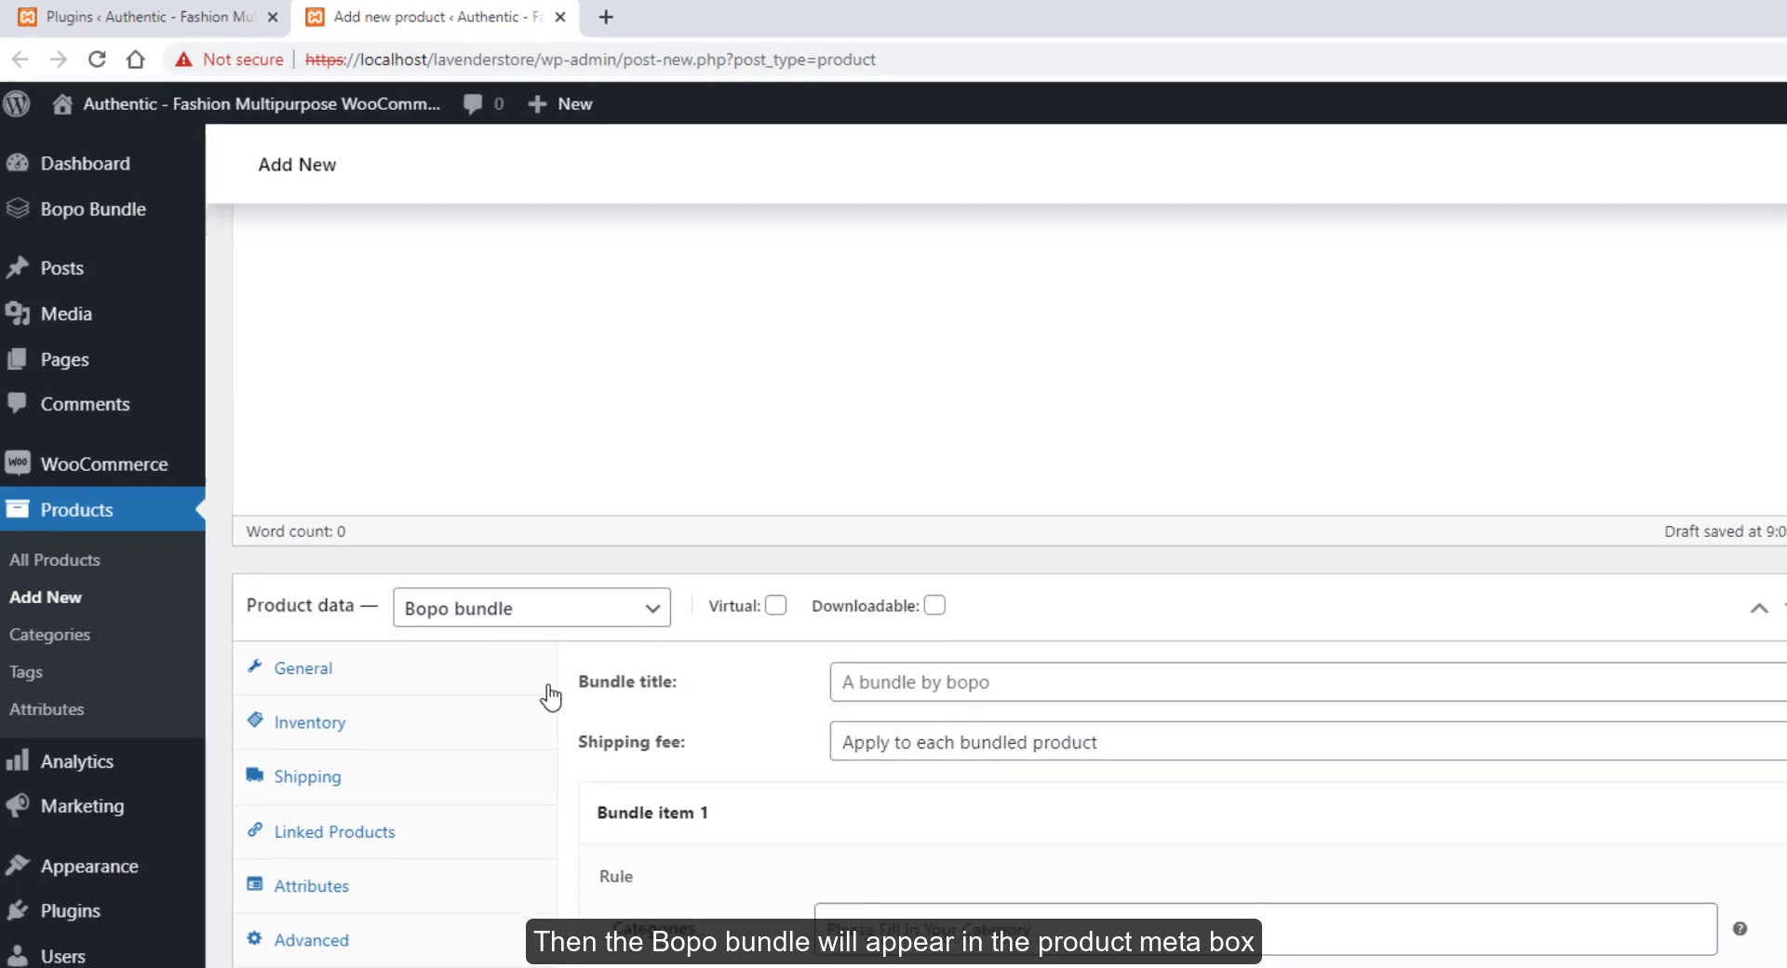
scroll(551, 697, down, 5)
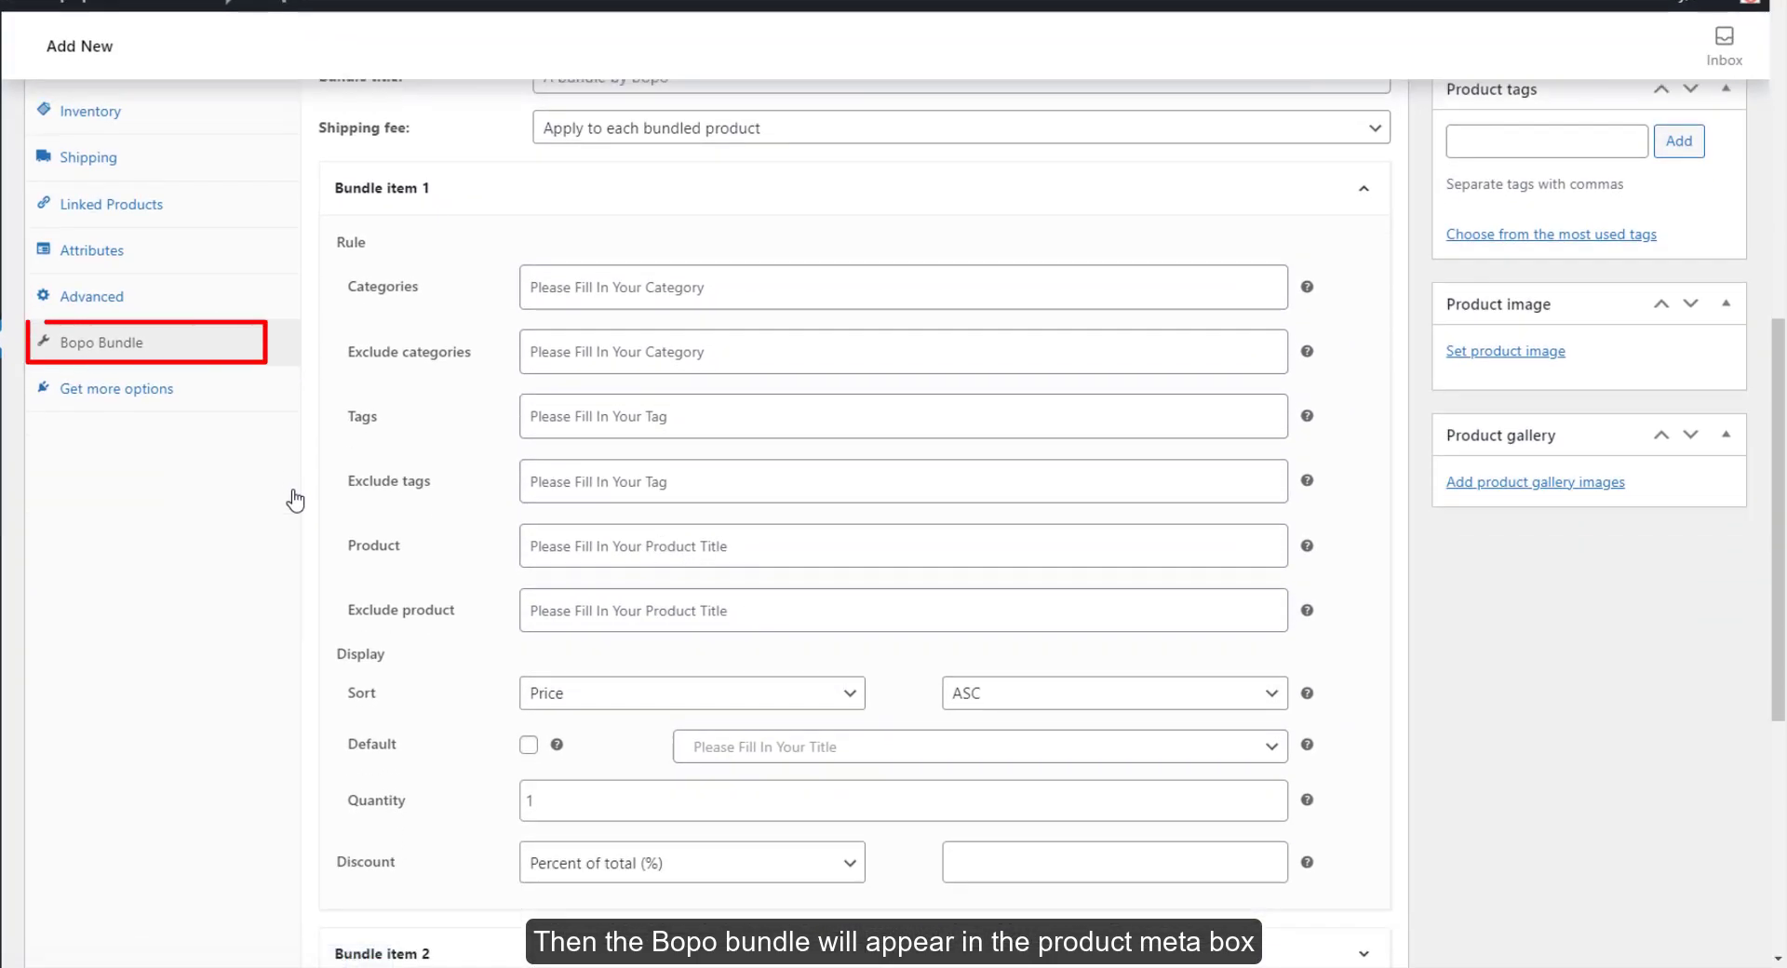
scroll(295, 501, up, 1)
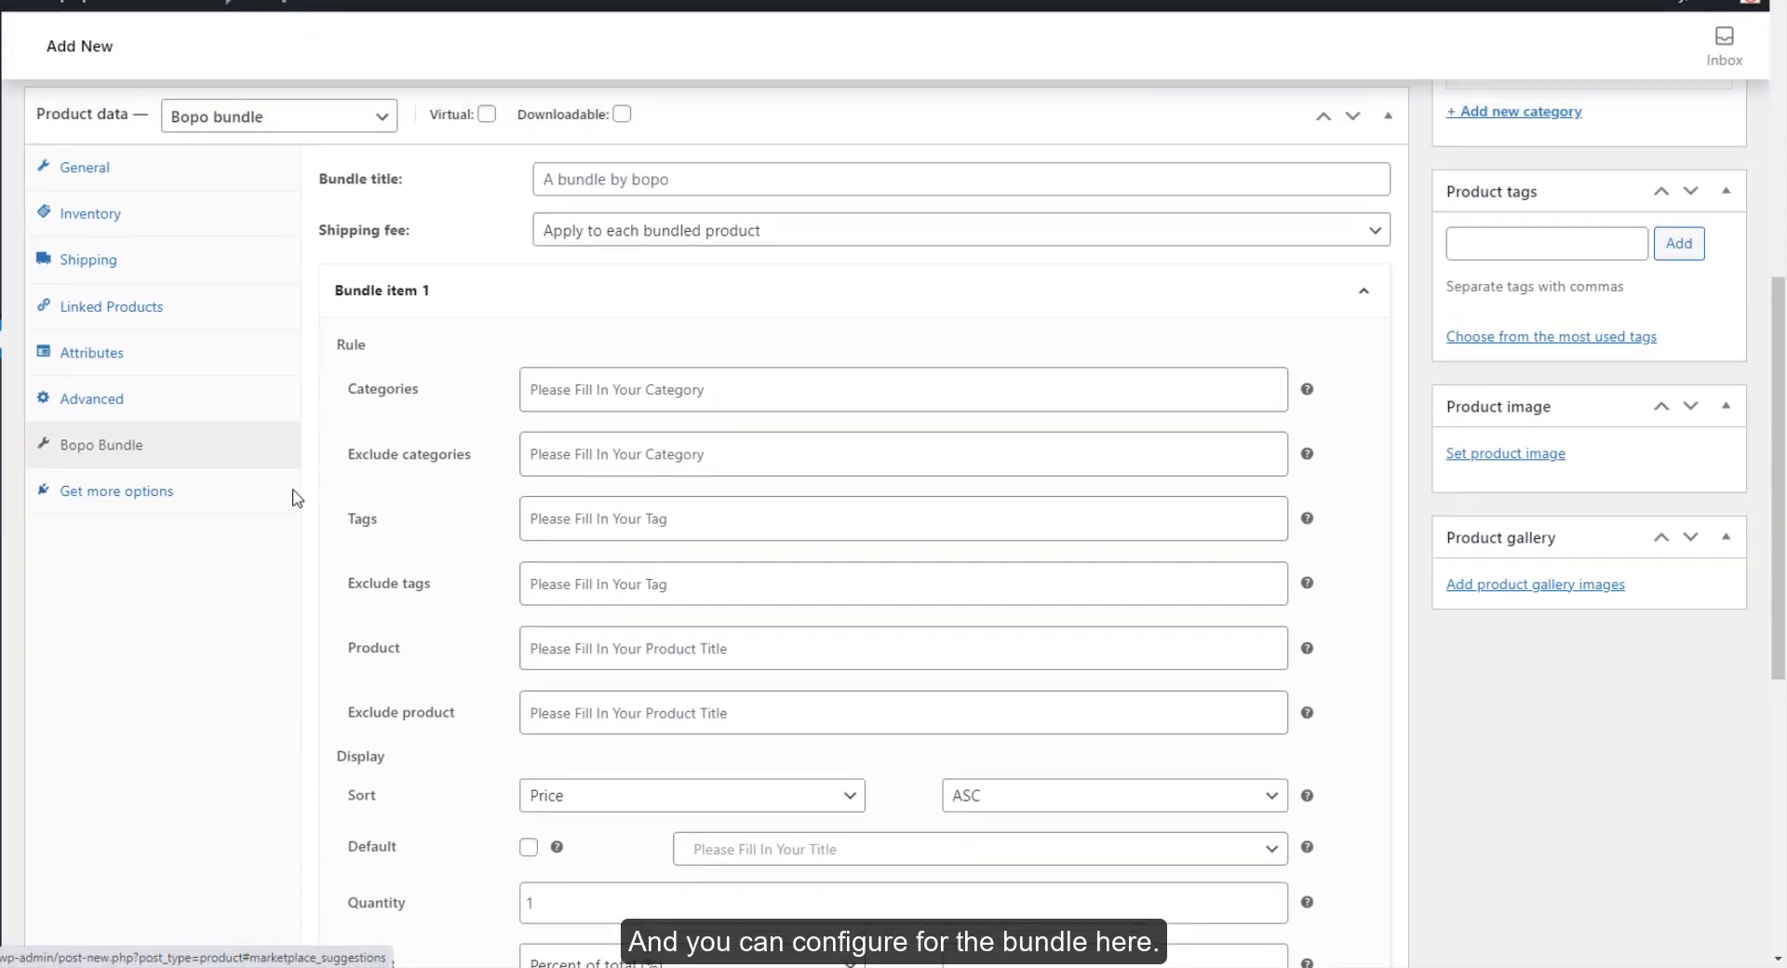
scroll(294, 499, down, 3)
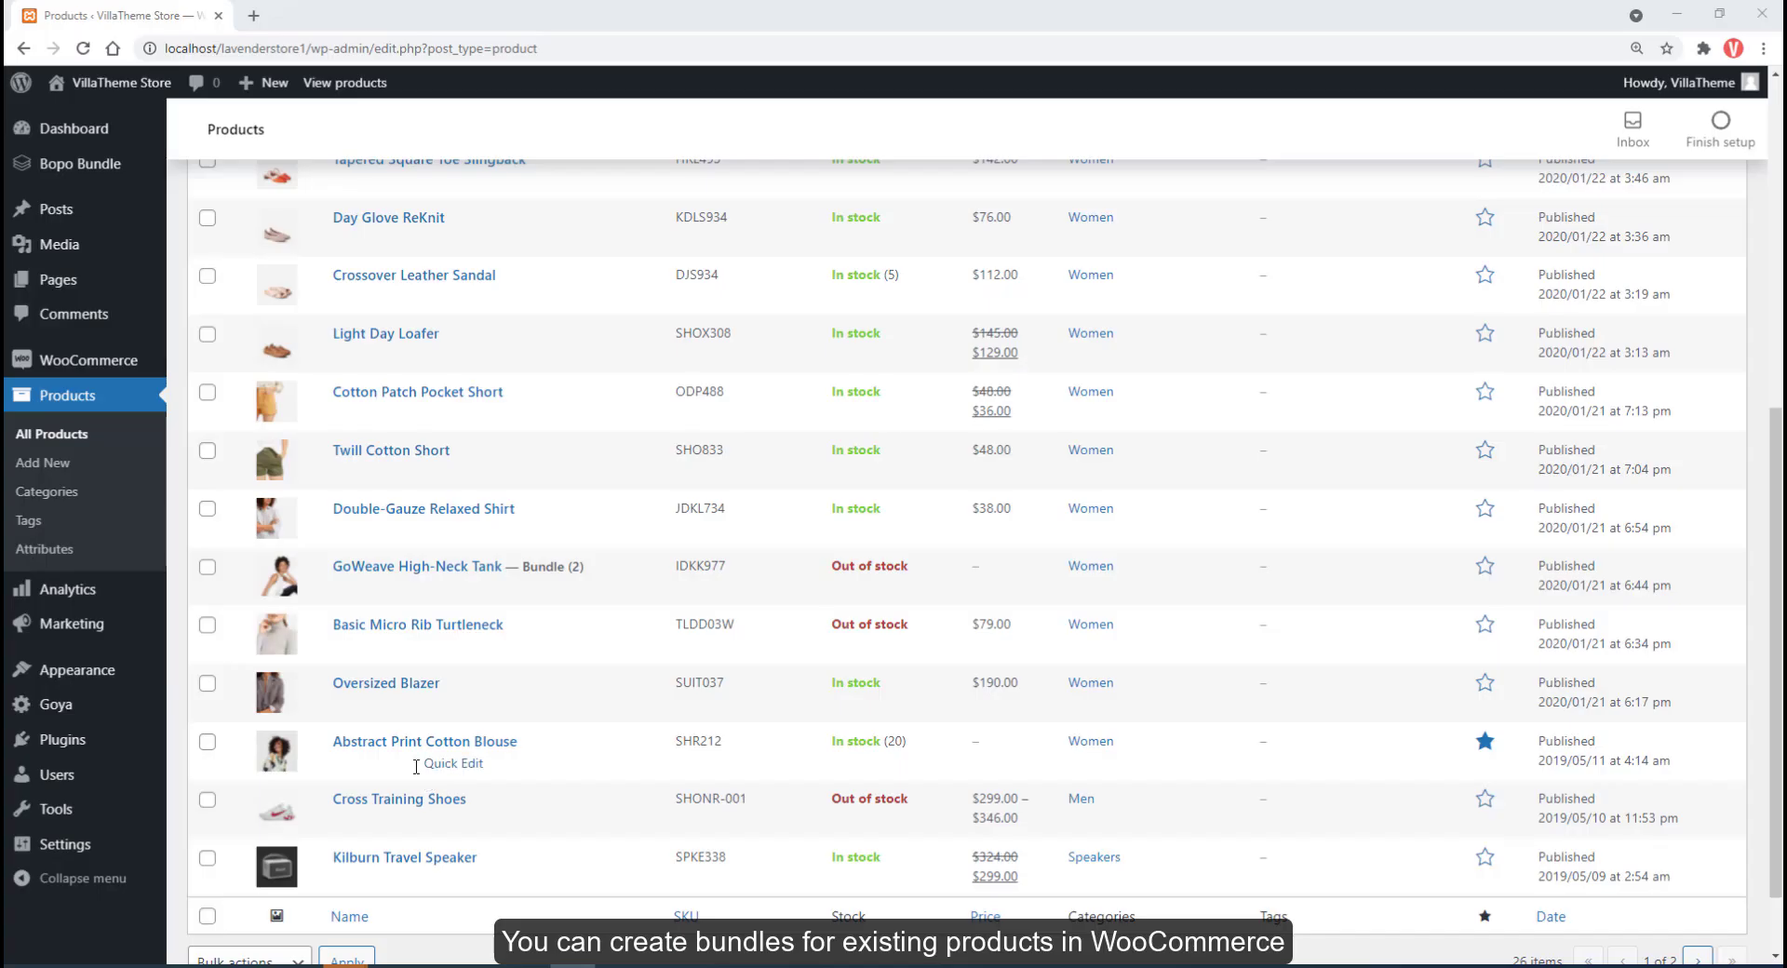
Step: Edit the existing Abstract Print Cotton Blouse product and change its product type to Bopo bundle
click(402, 764)
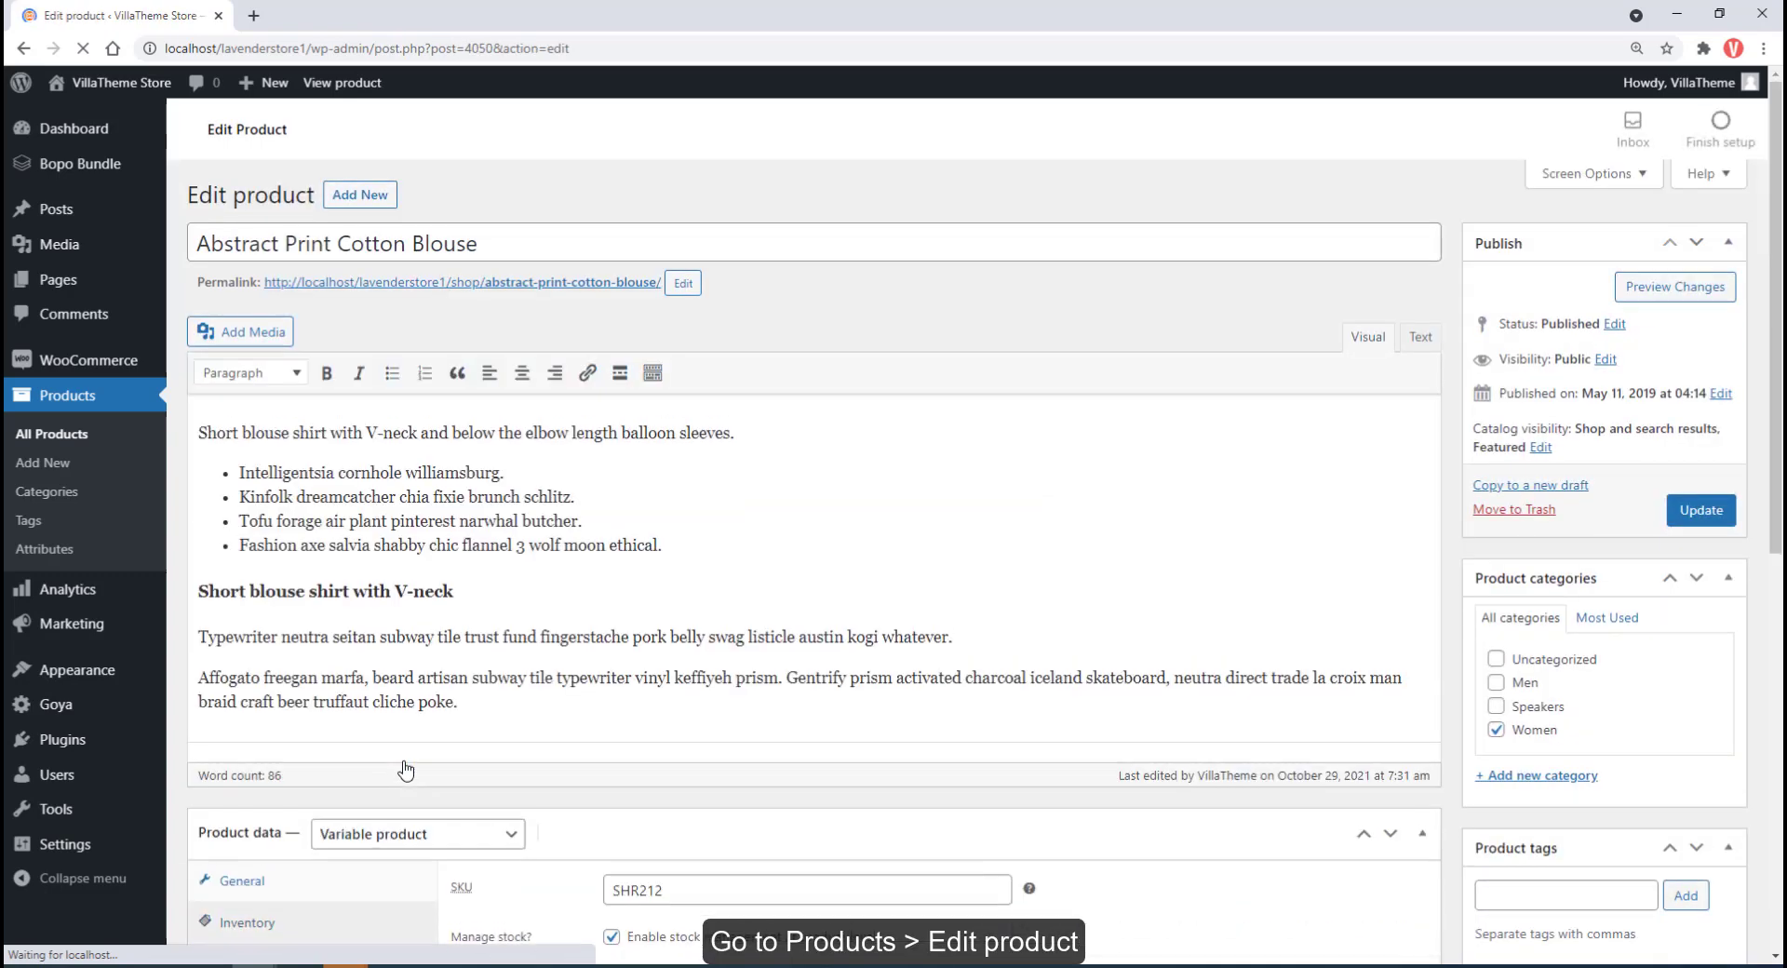
scroll(406, 768, down, 5)
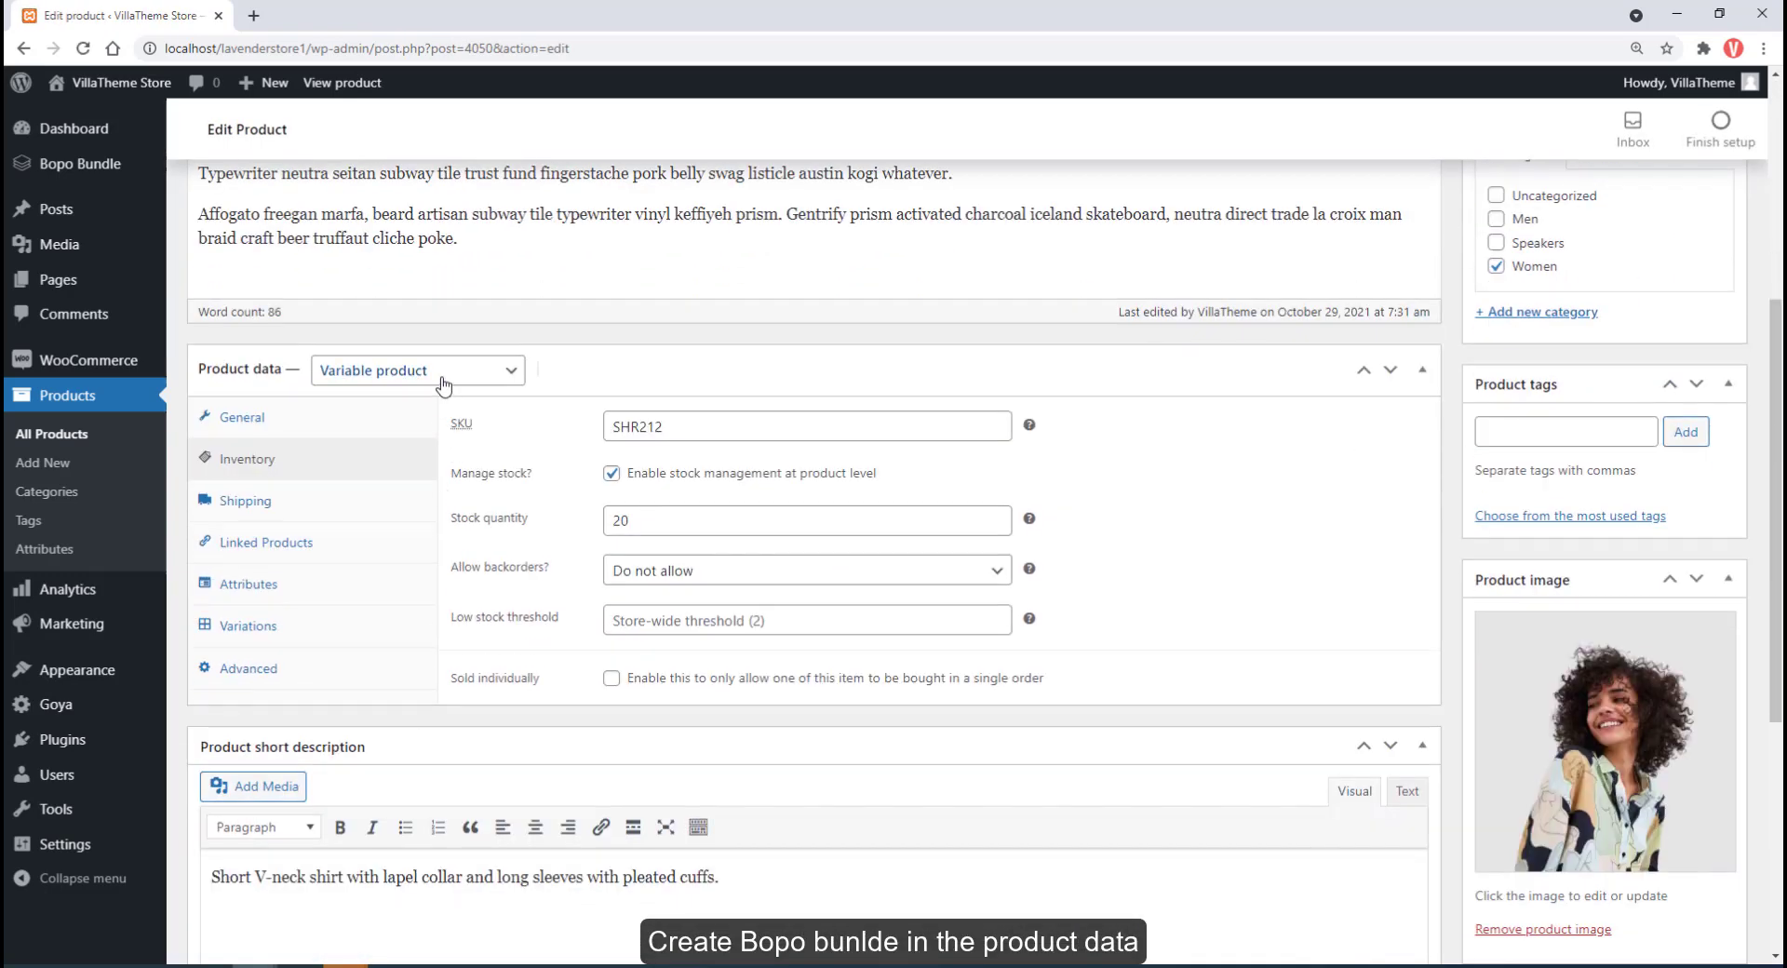
click(443, 385)
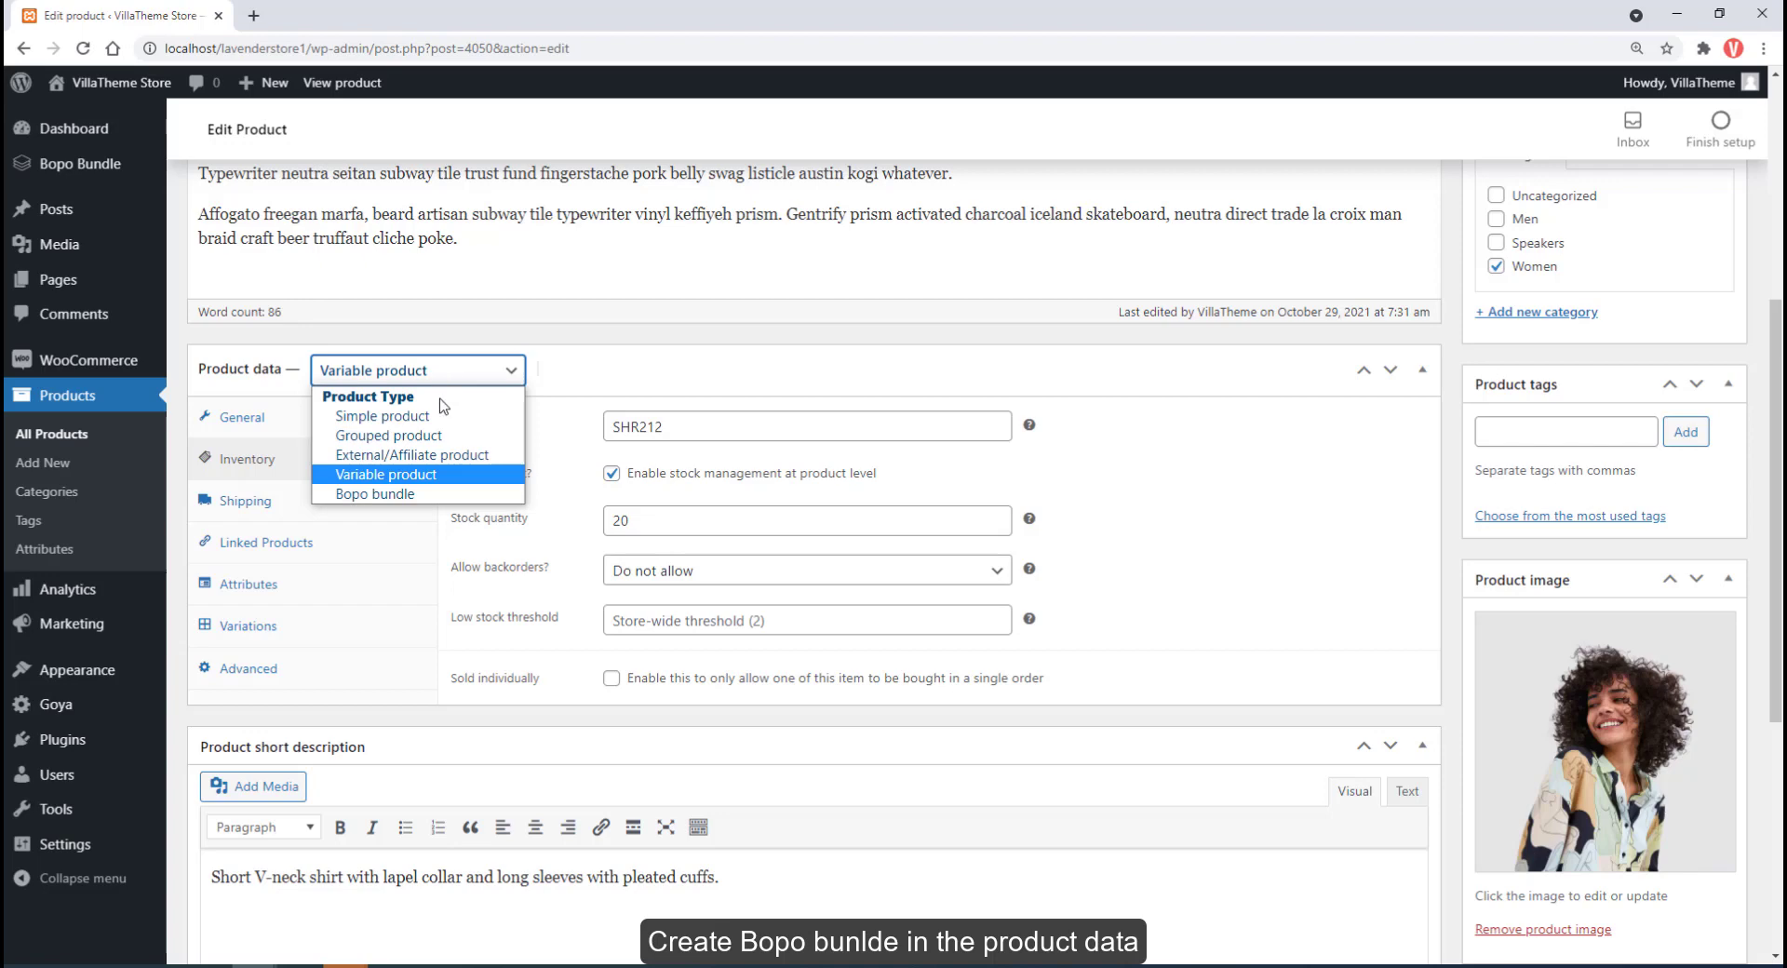
click(413, 494)
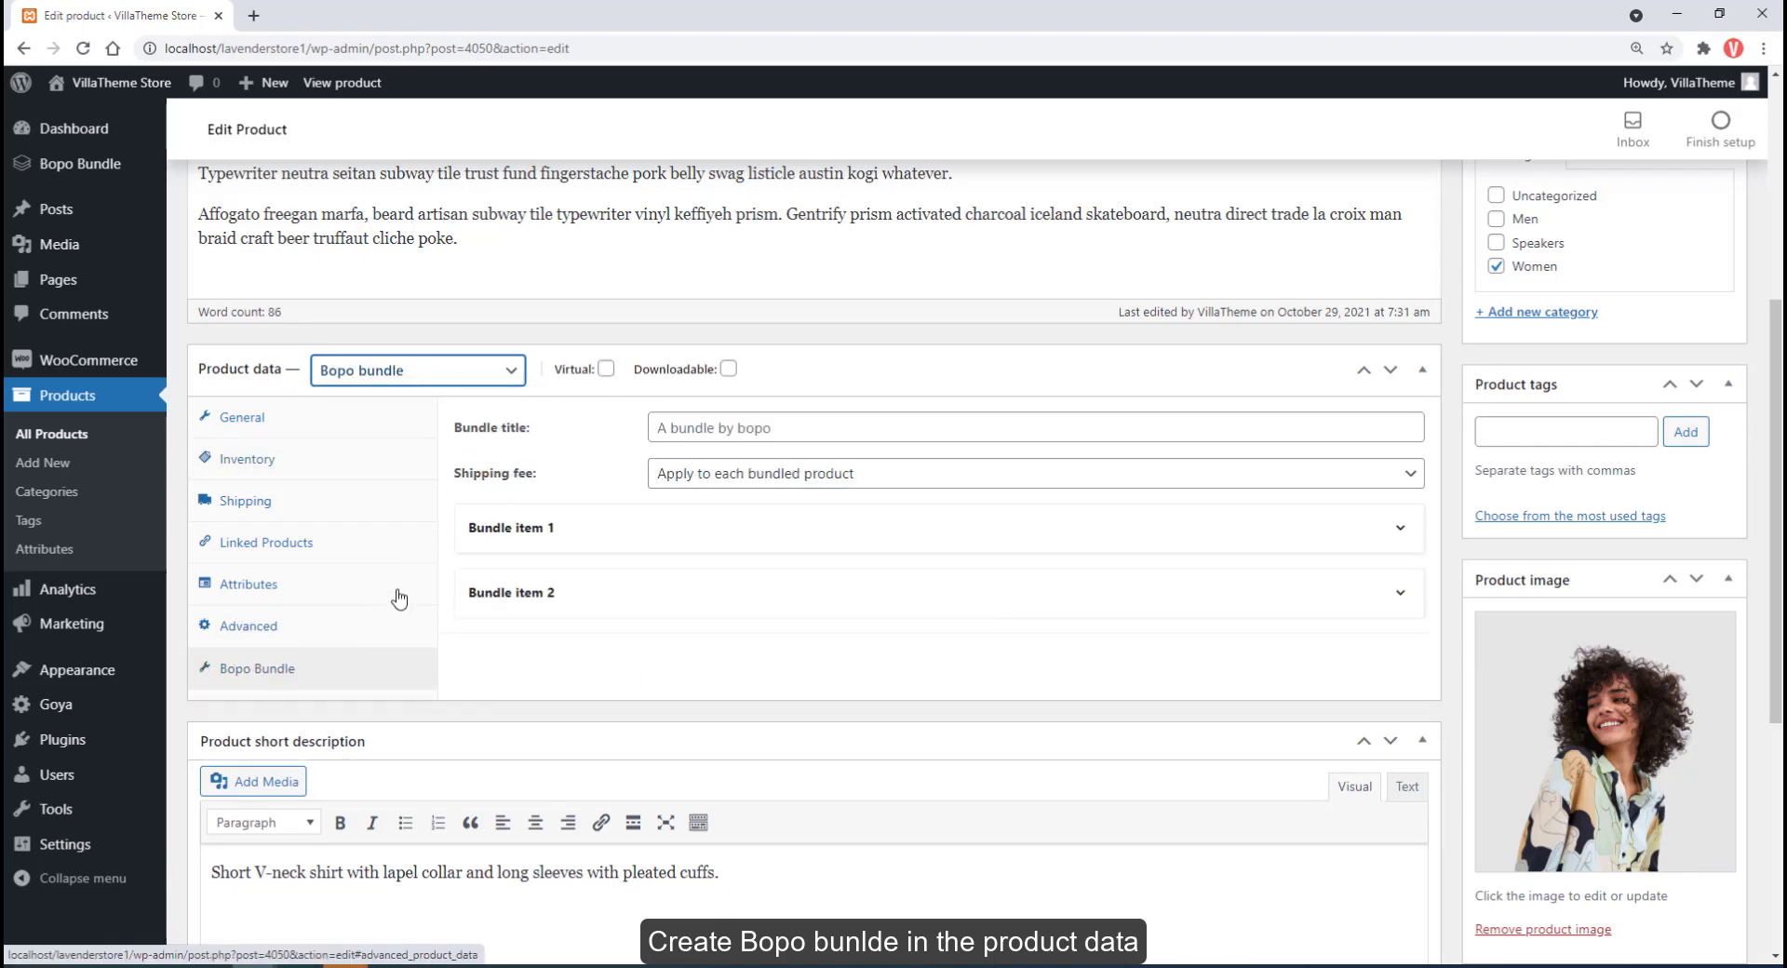
Step: Title the bundle "Suggest Bundle" and set its shipping fee to apply to the whole bundle
click(680, 428)
text(S)
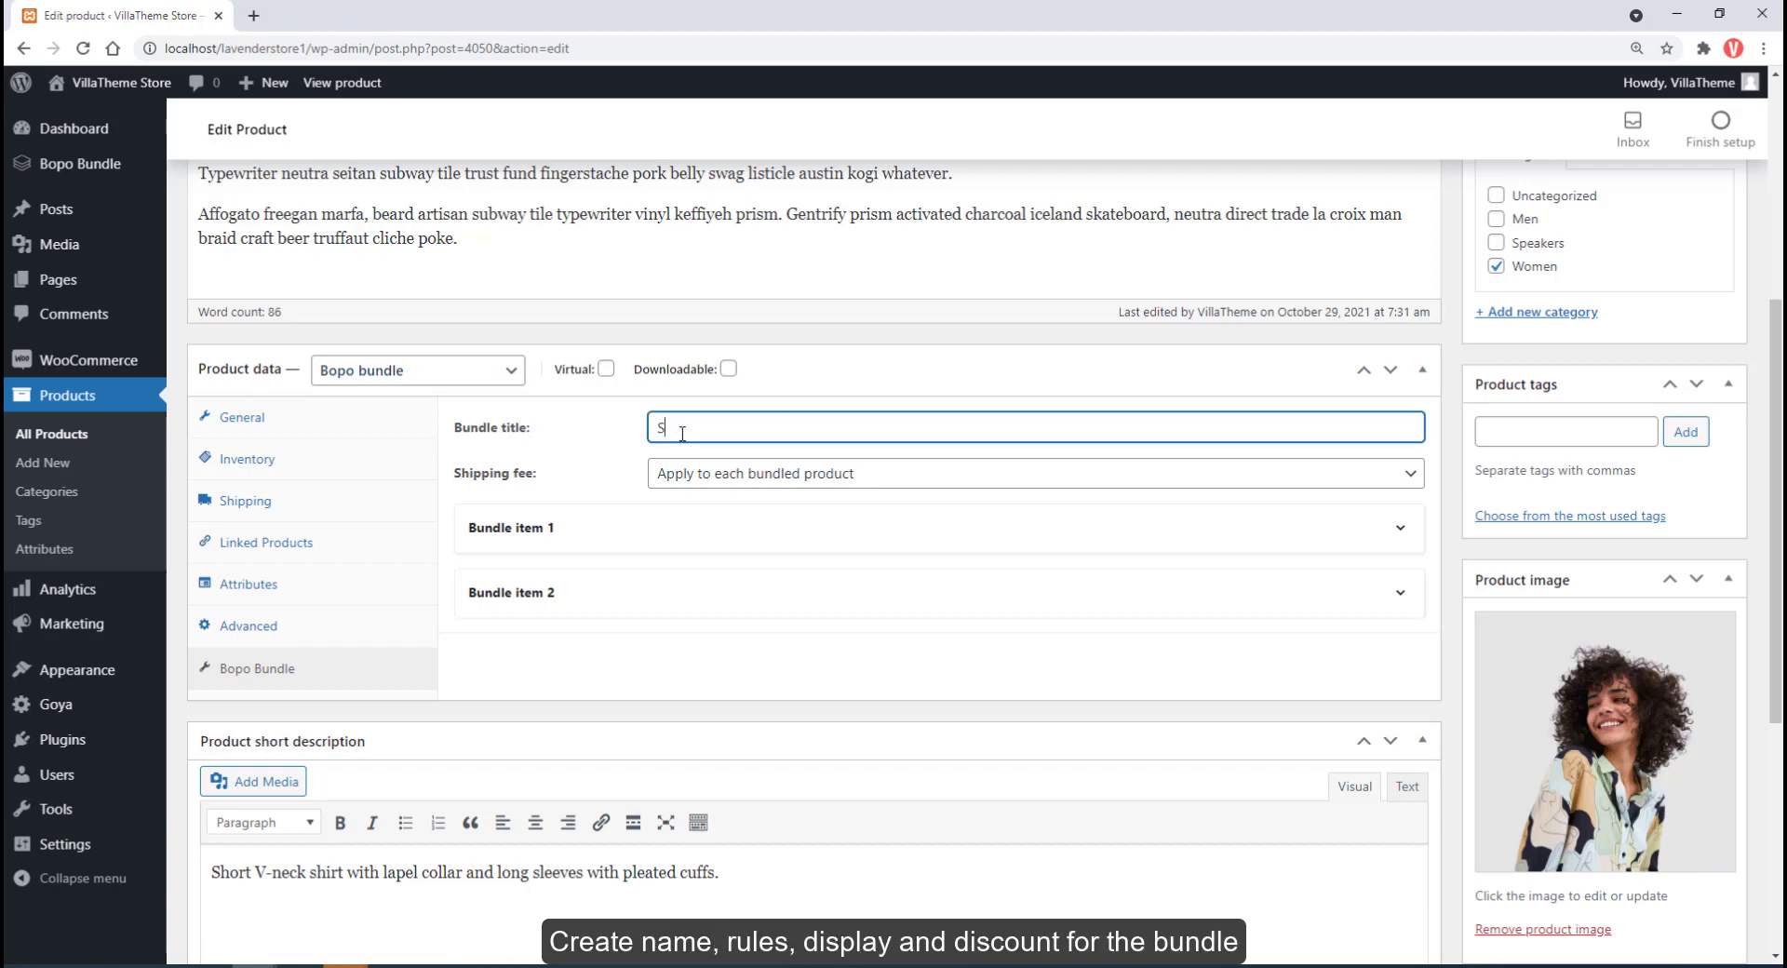
text(uggest Bundle)
click(668, 475)
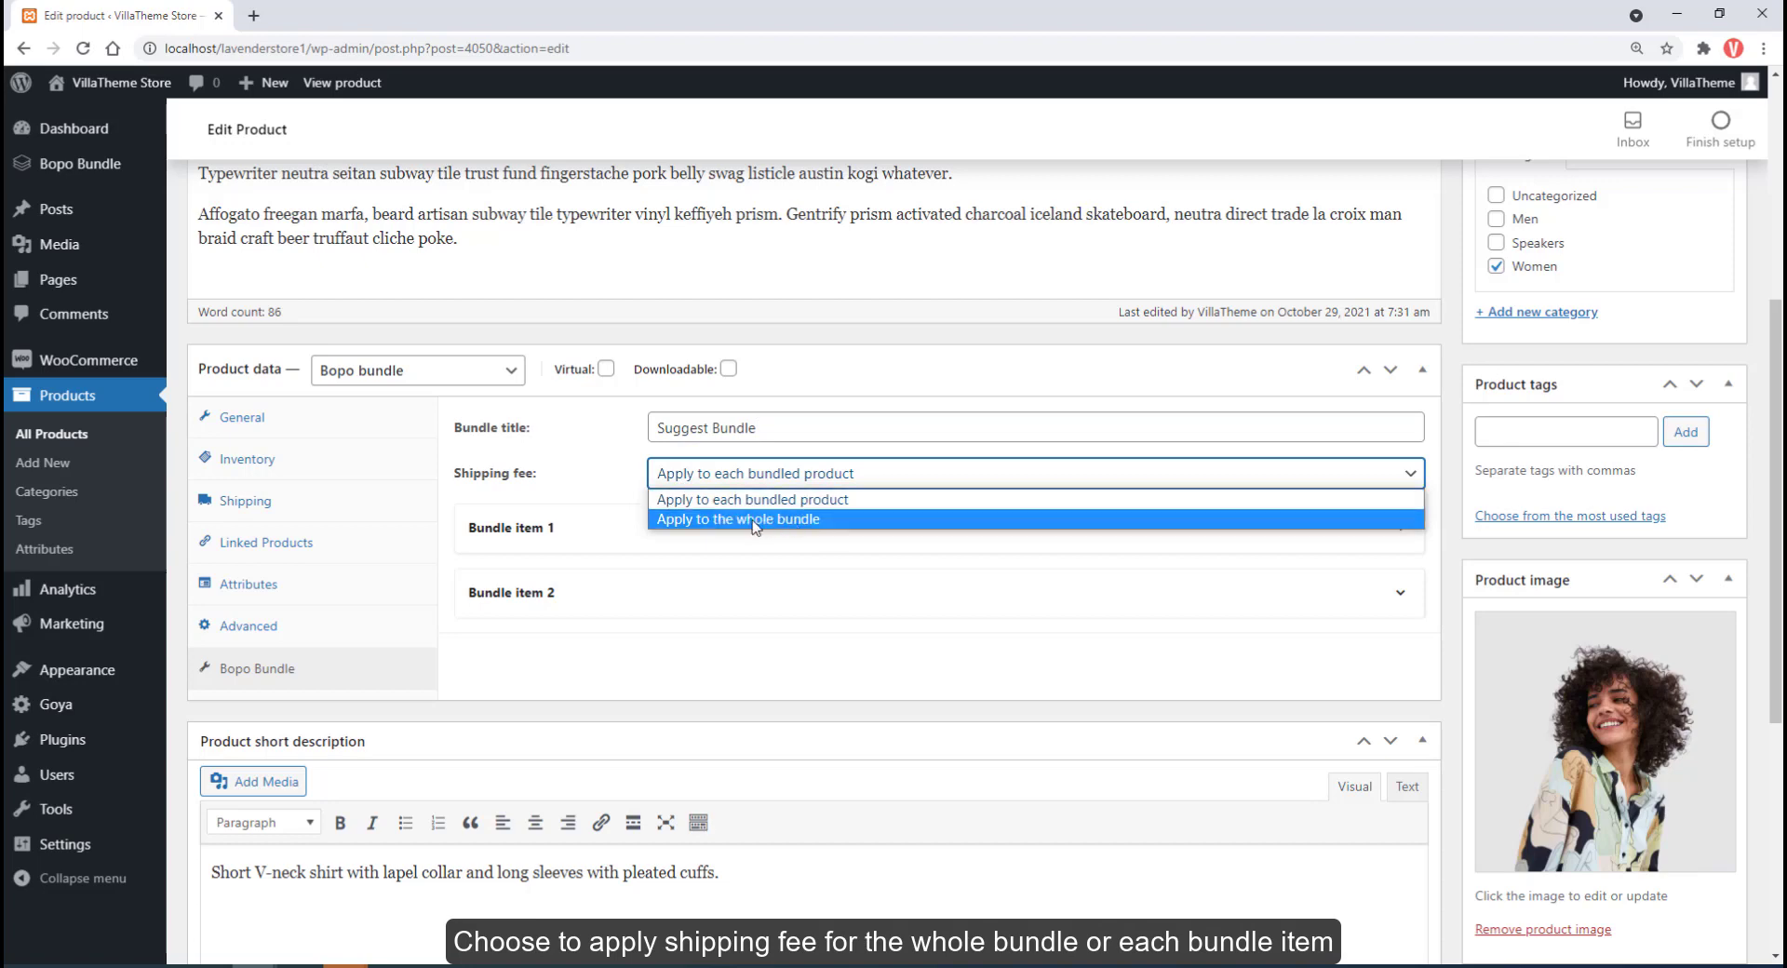
click(814, 522)
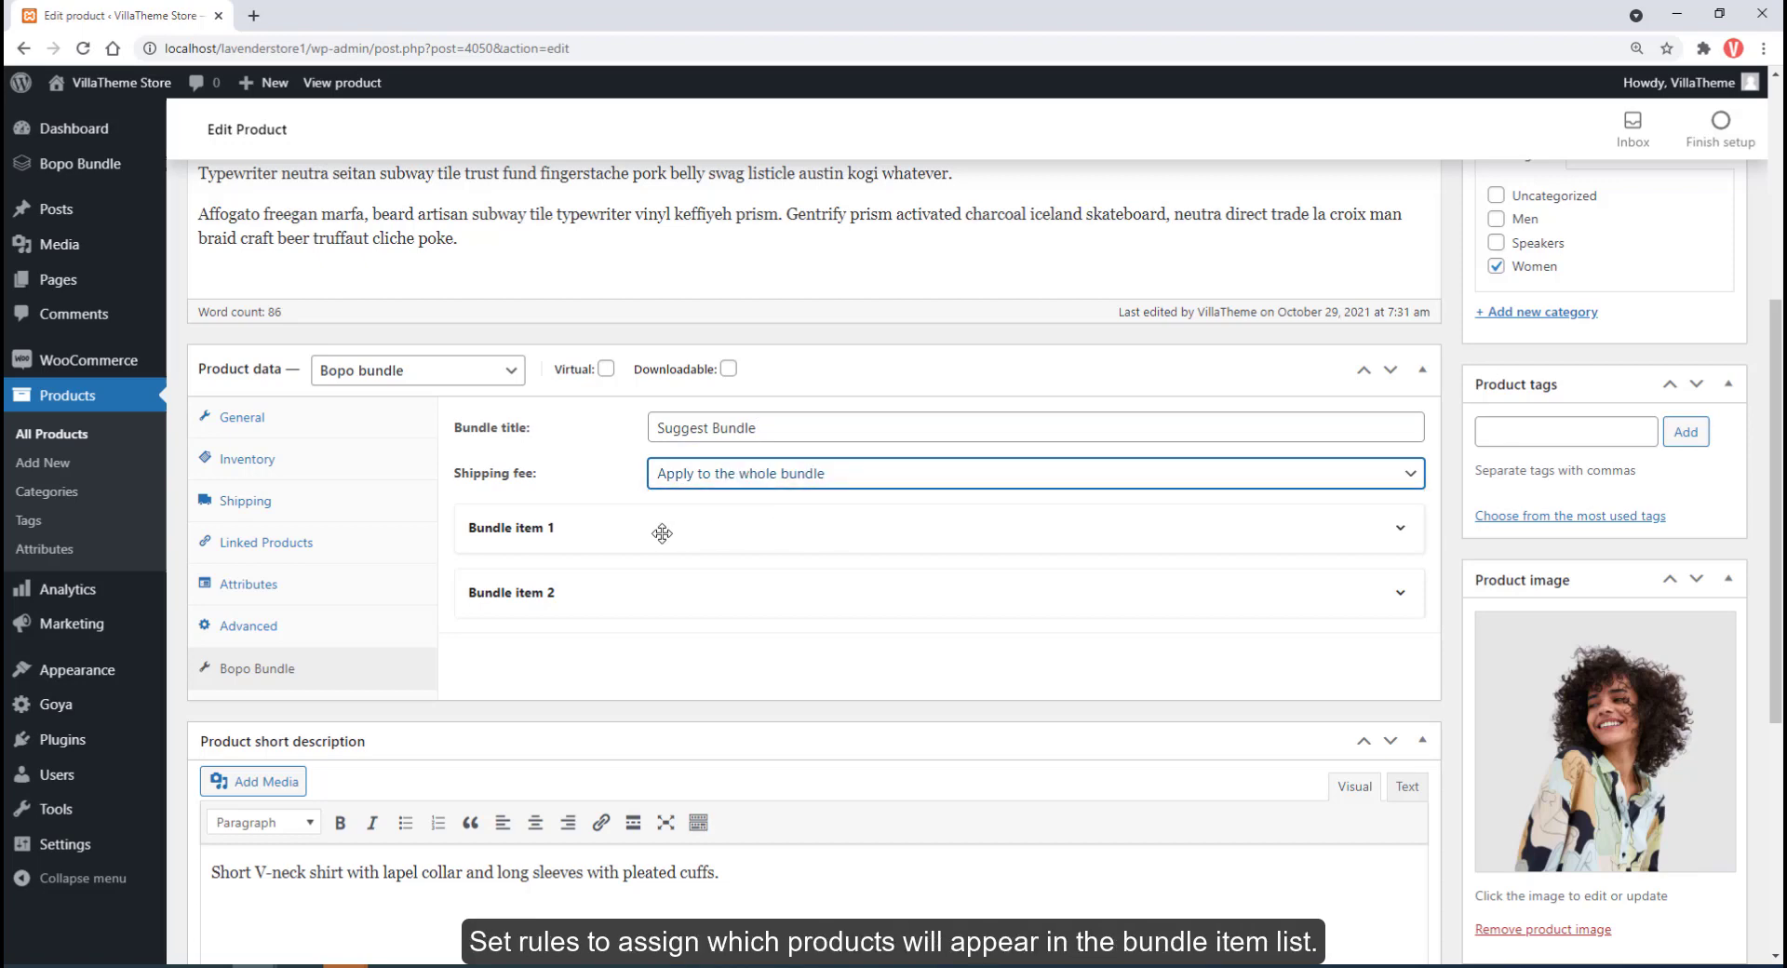
Step: Expand Bundle item 1 and review its rule, display and discount settings
click(628, 533)
scroll(632, 540, down, 3)
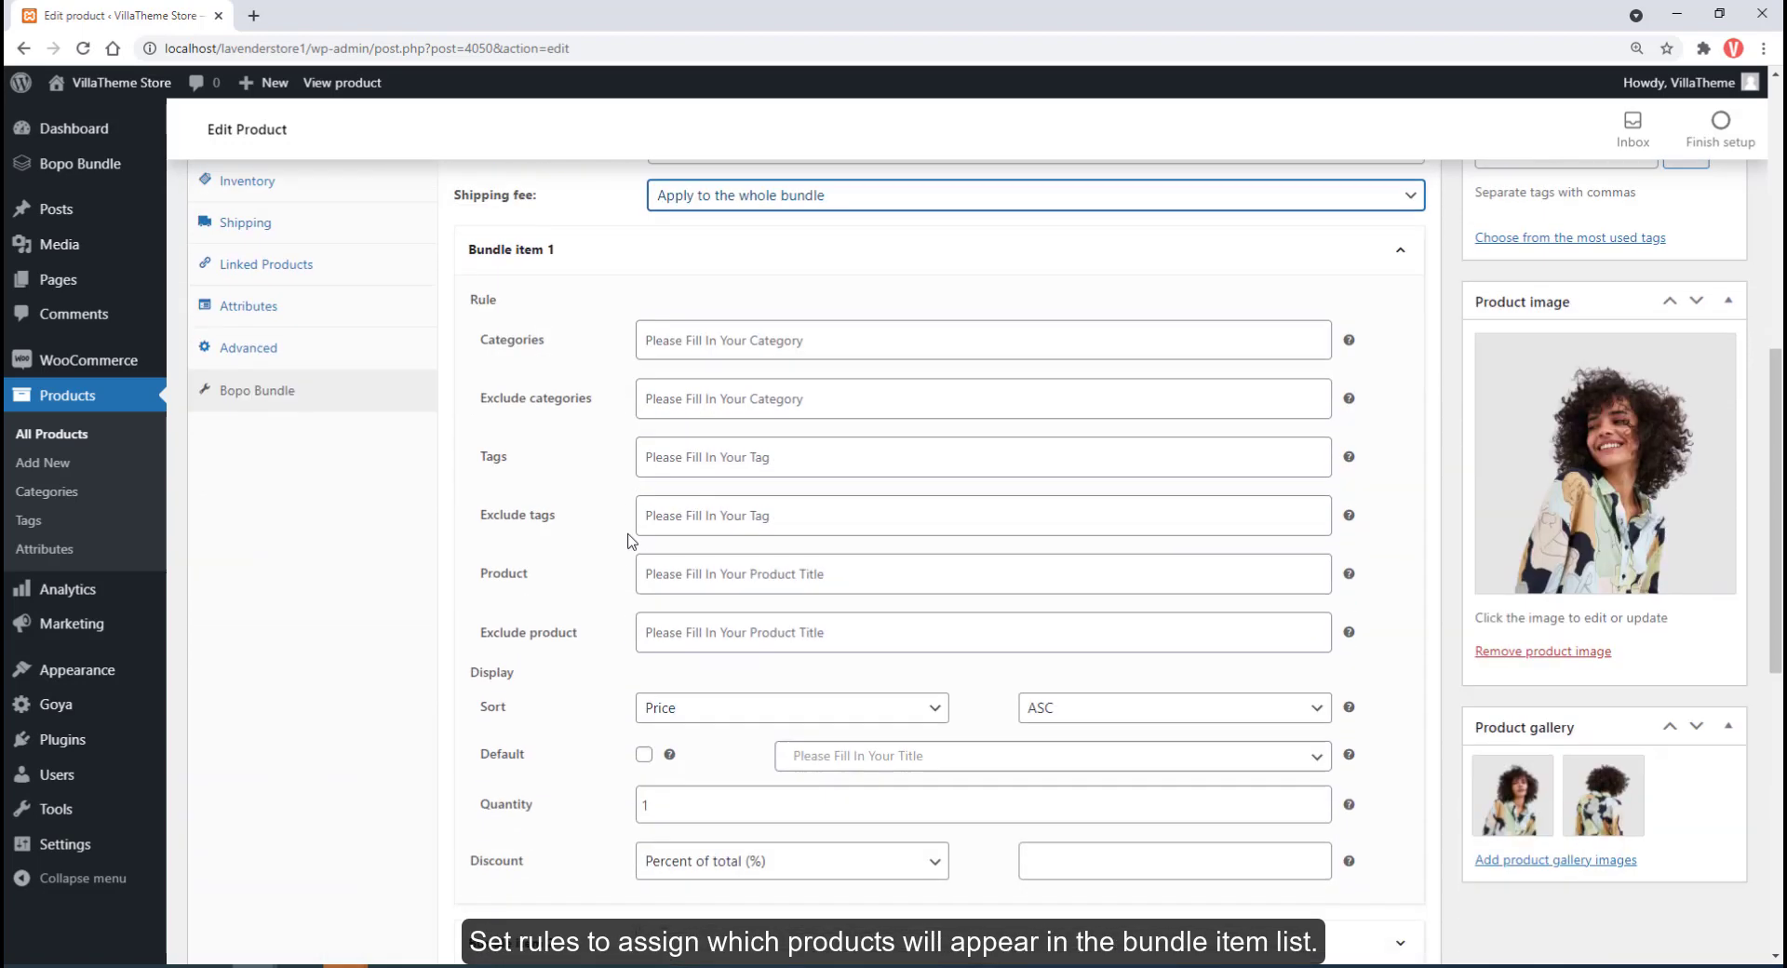
scroll(629, 540, down, 2)
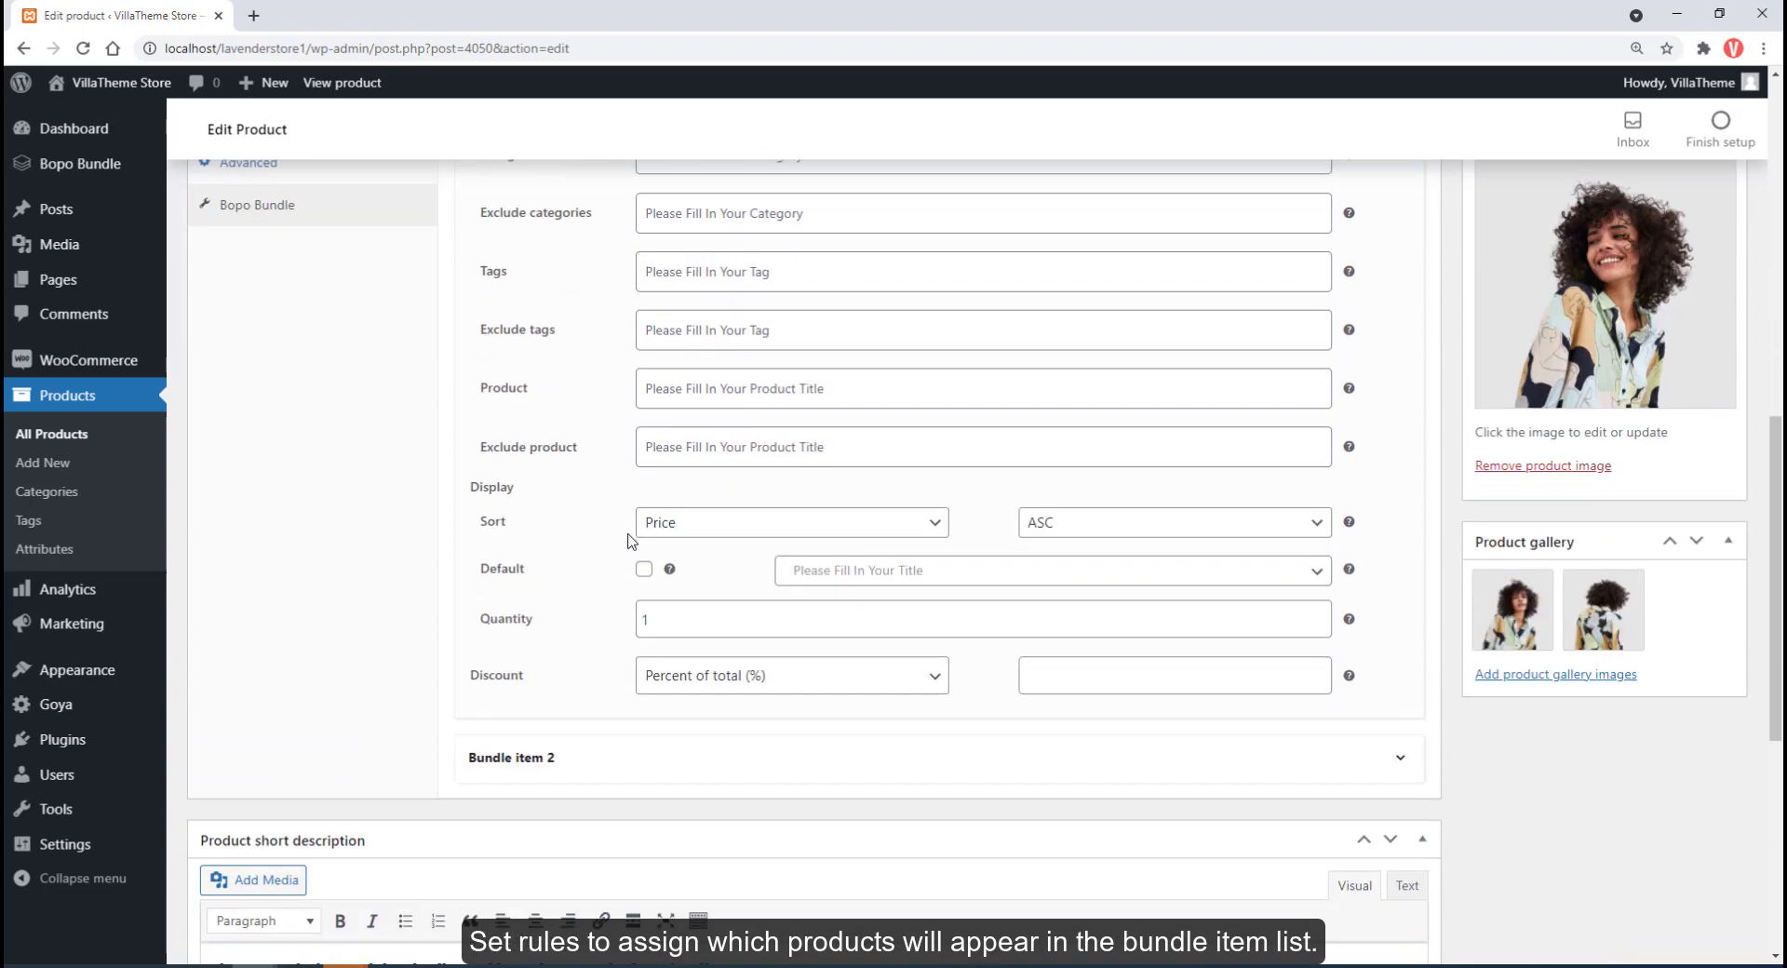
Step: Expand Bundle item 2, enable its default product and choose #3717 Crossover Leather Sandal - 7
click(607, 749)
scroll(614, 726, down, 4)
scroll(621, 699, down, 1)
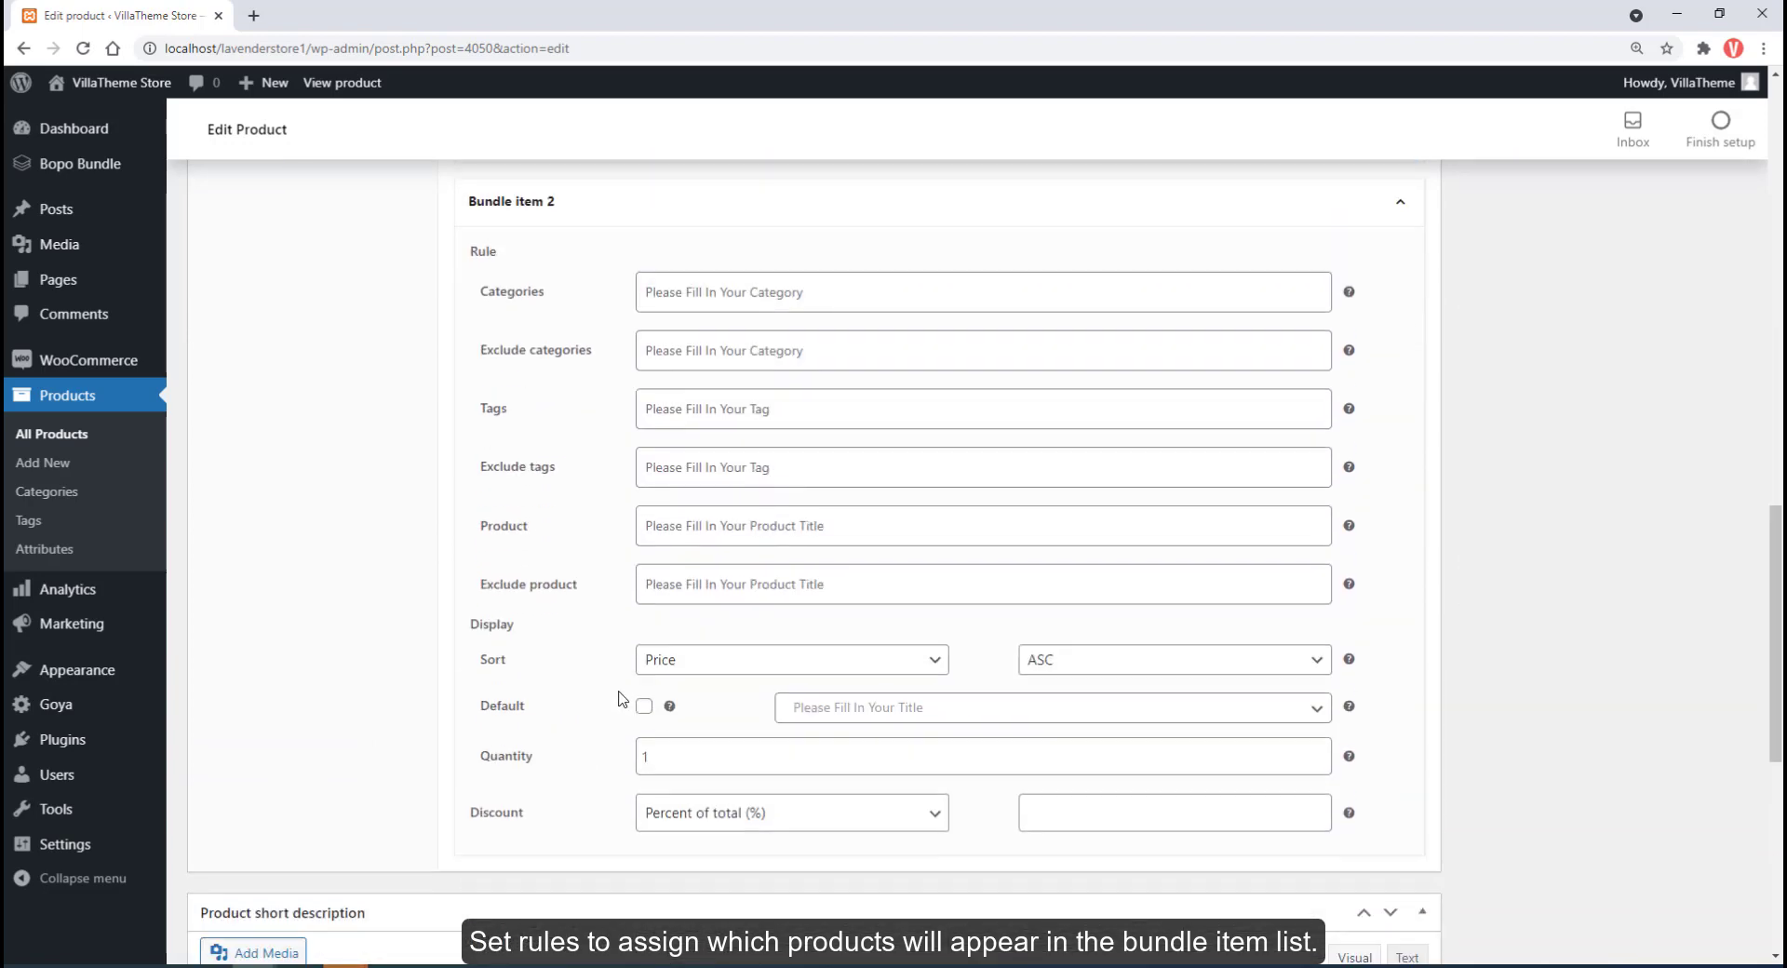
click(644, 707)
click(847, 712)
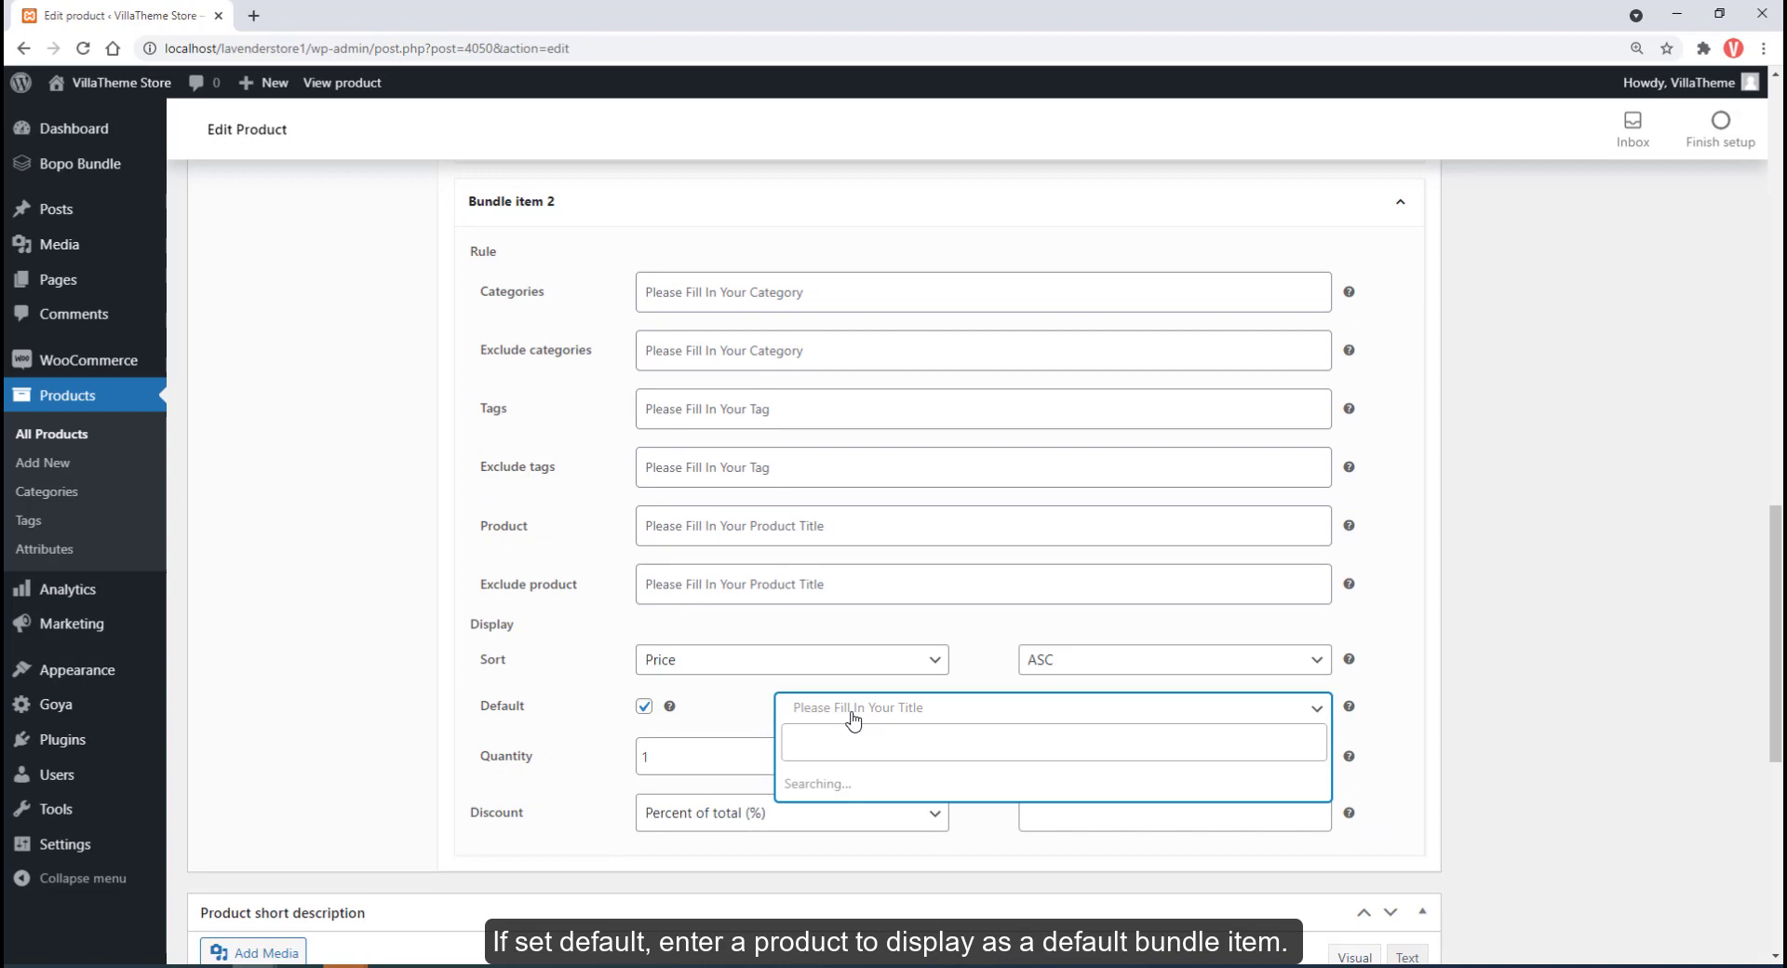
text(cross)
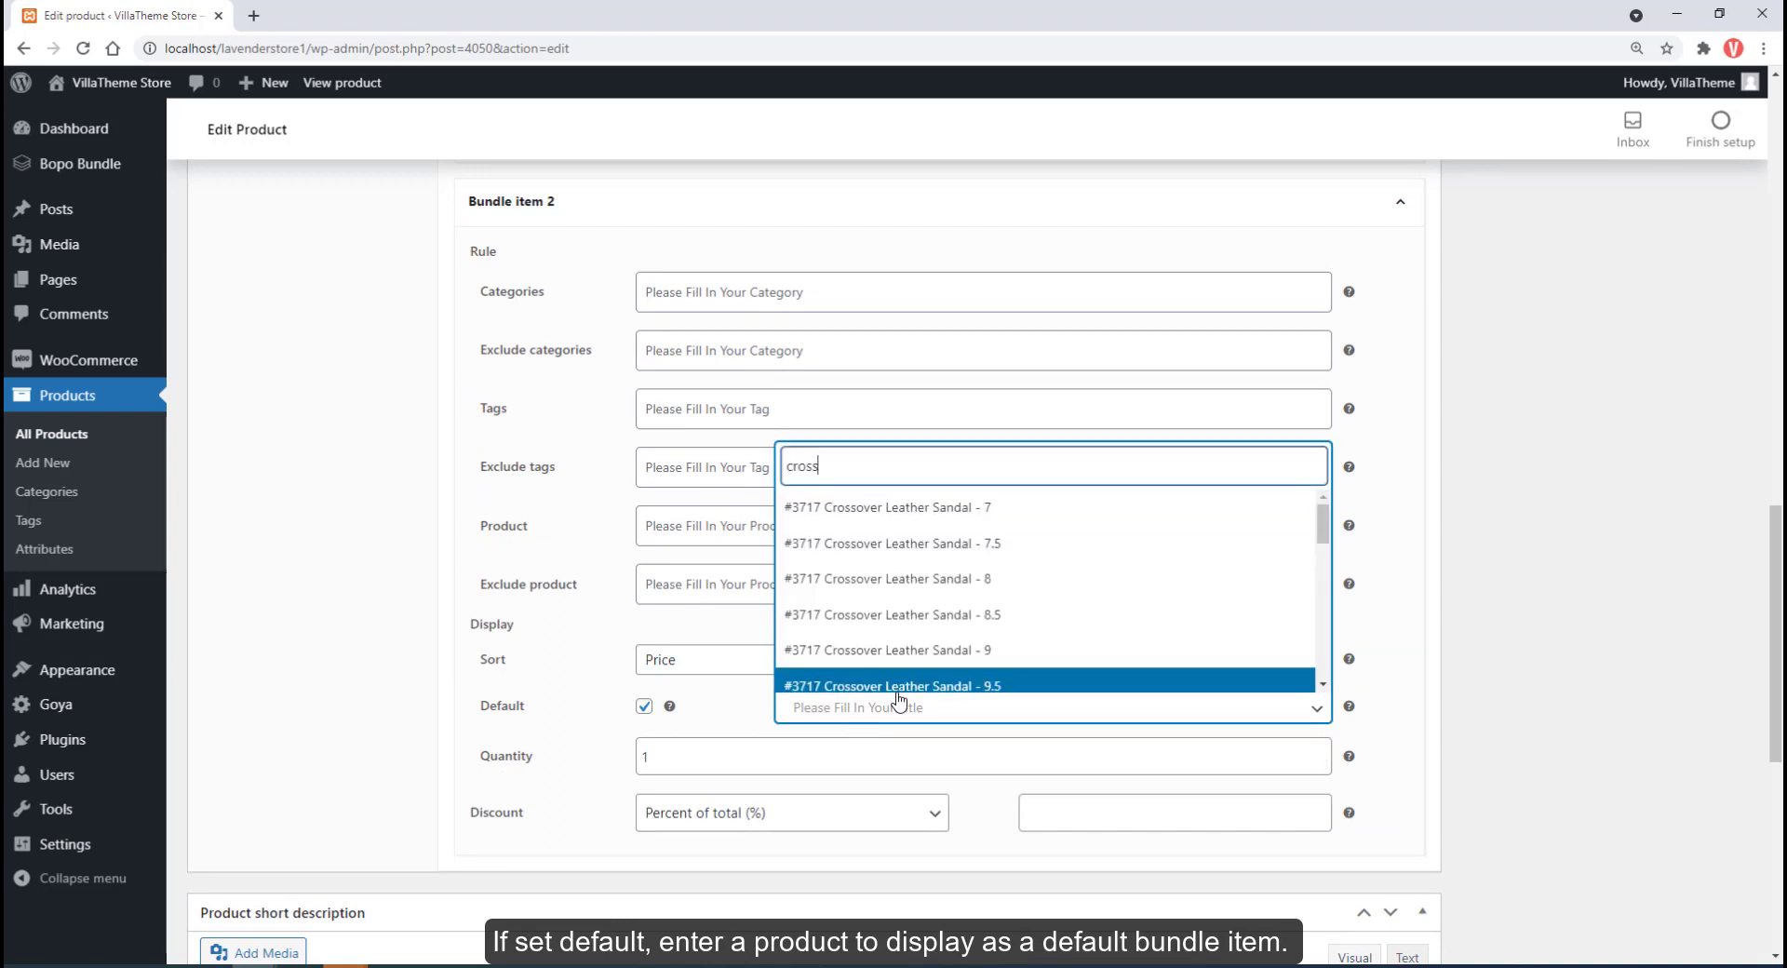
click(940, 514)
Step: Enable a default product for Bundle item 1, choose #3891 Micro Form Bag, and update the product
scroll(930, 502, up, 2)
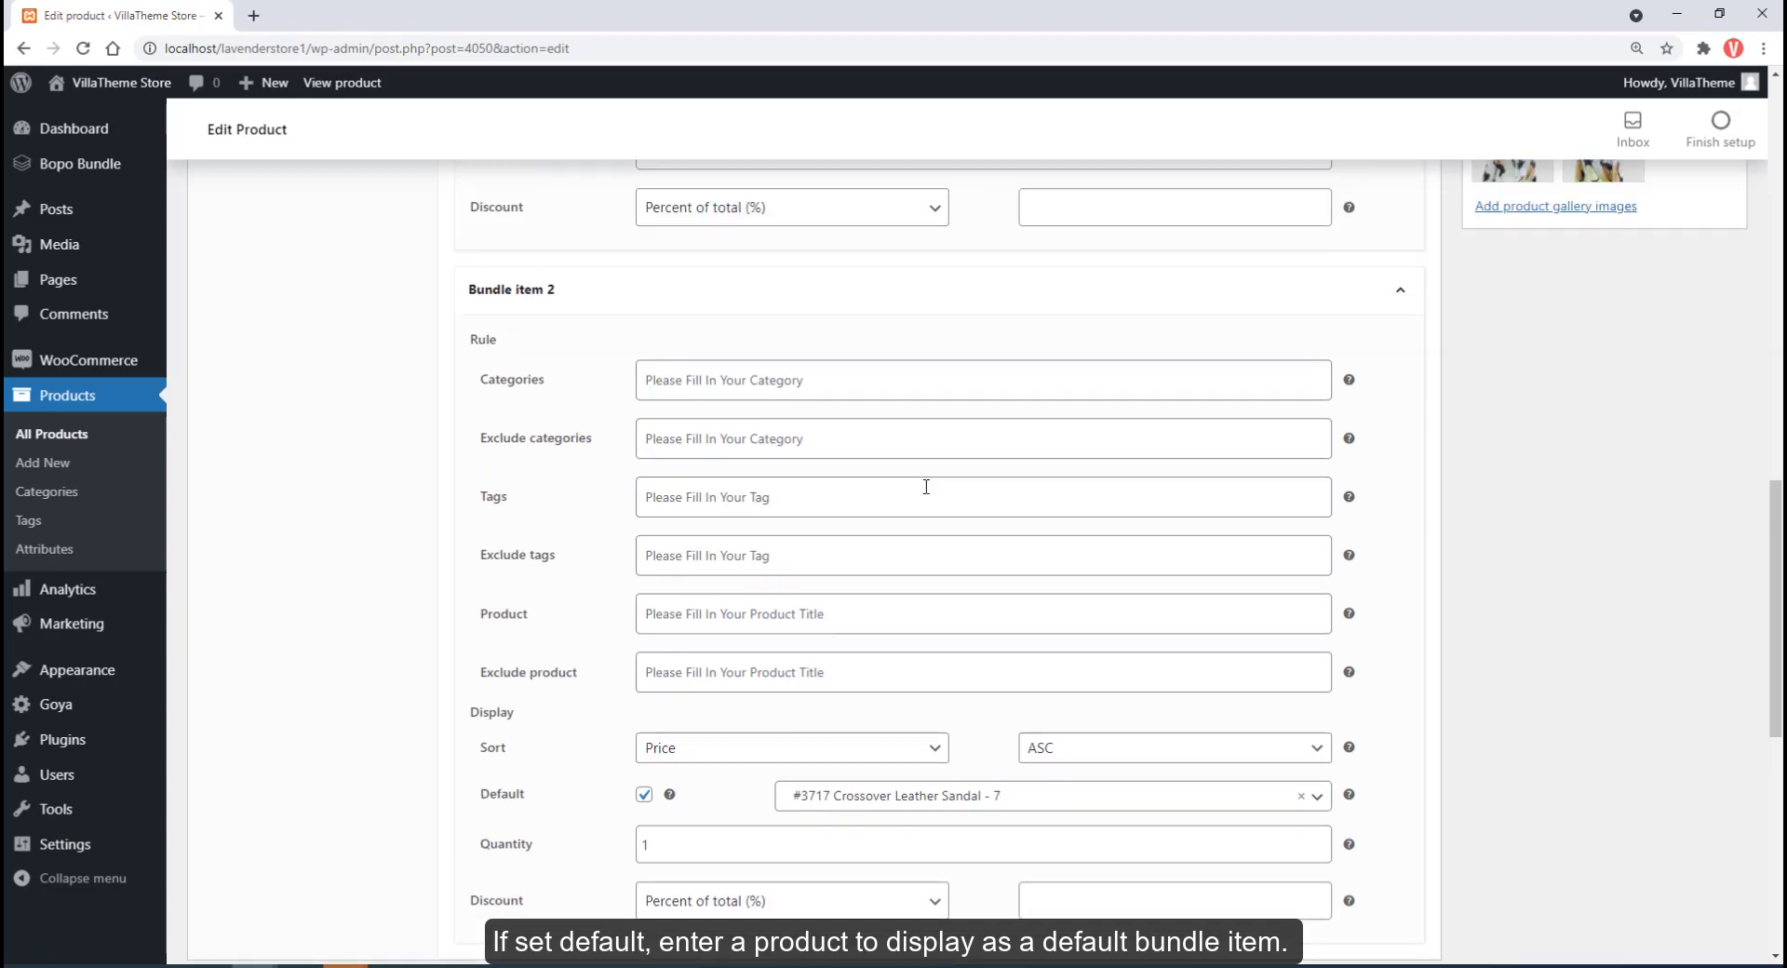
click(650, 298)
scroll(654, 431, up, 3)
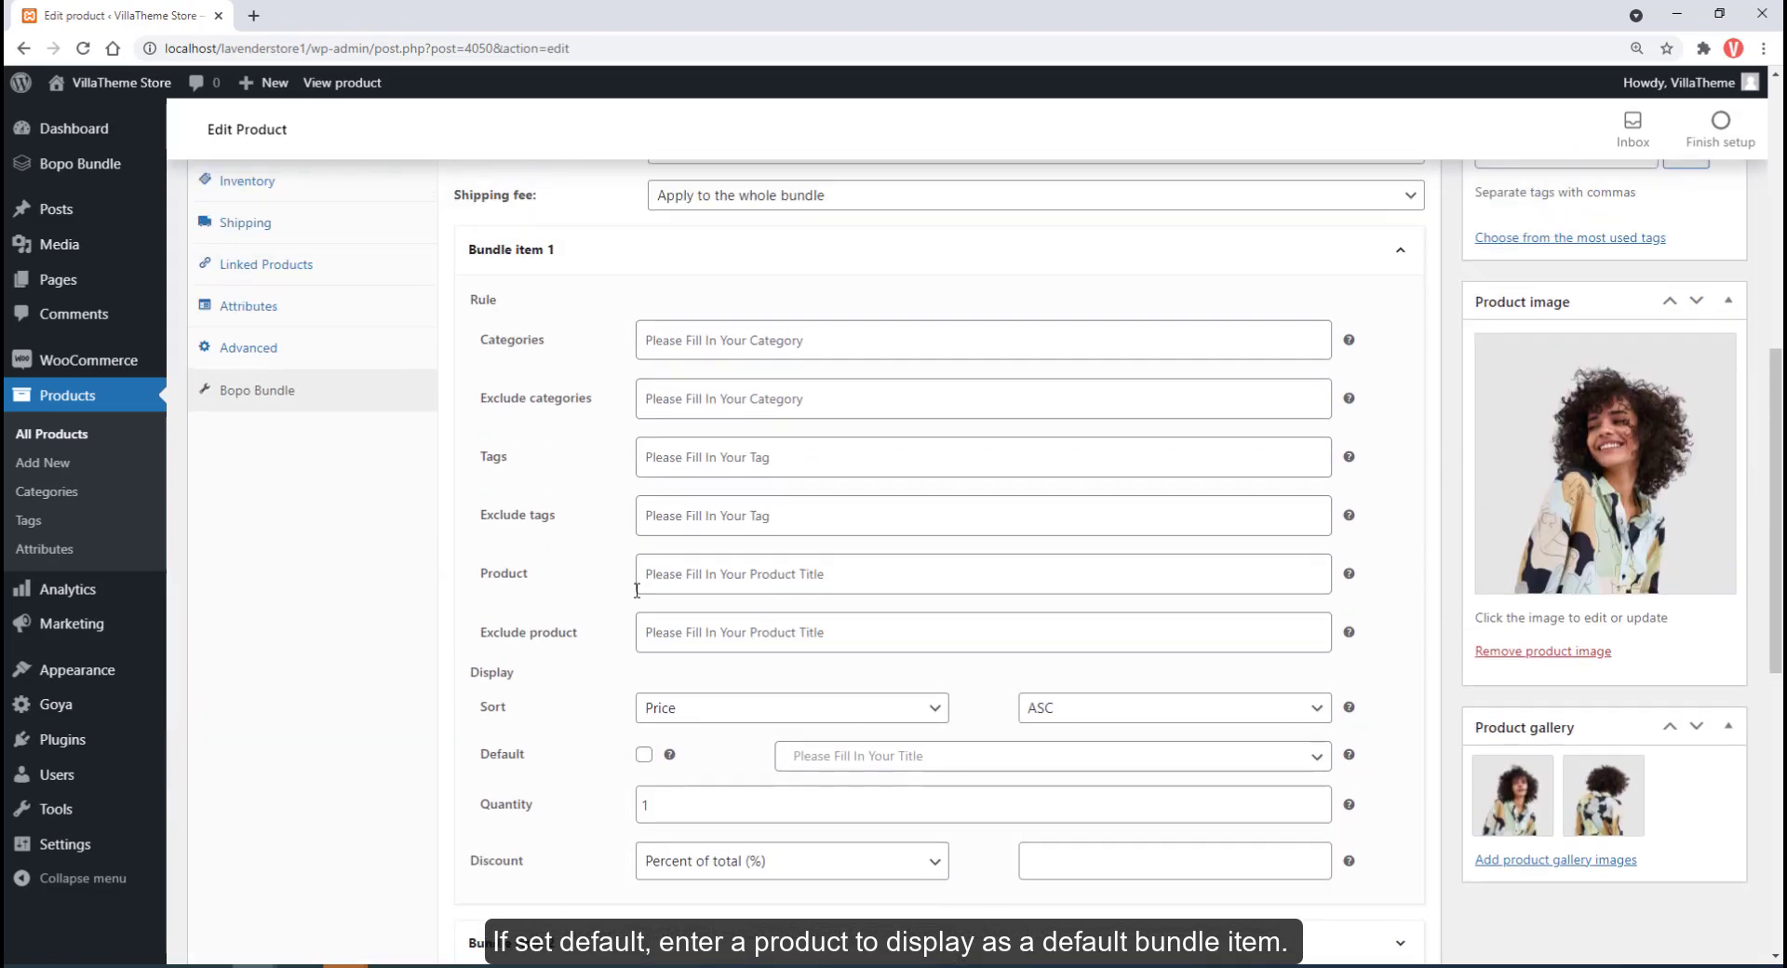
click(643, 754)
click(839, 759)
text(mi)
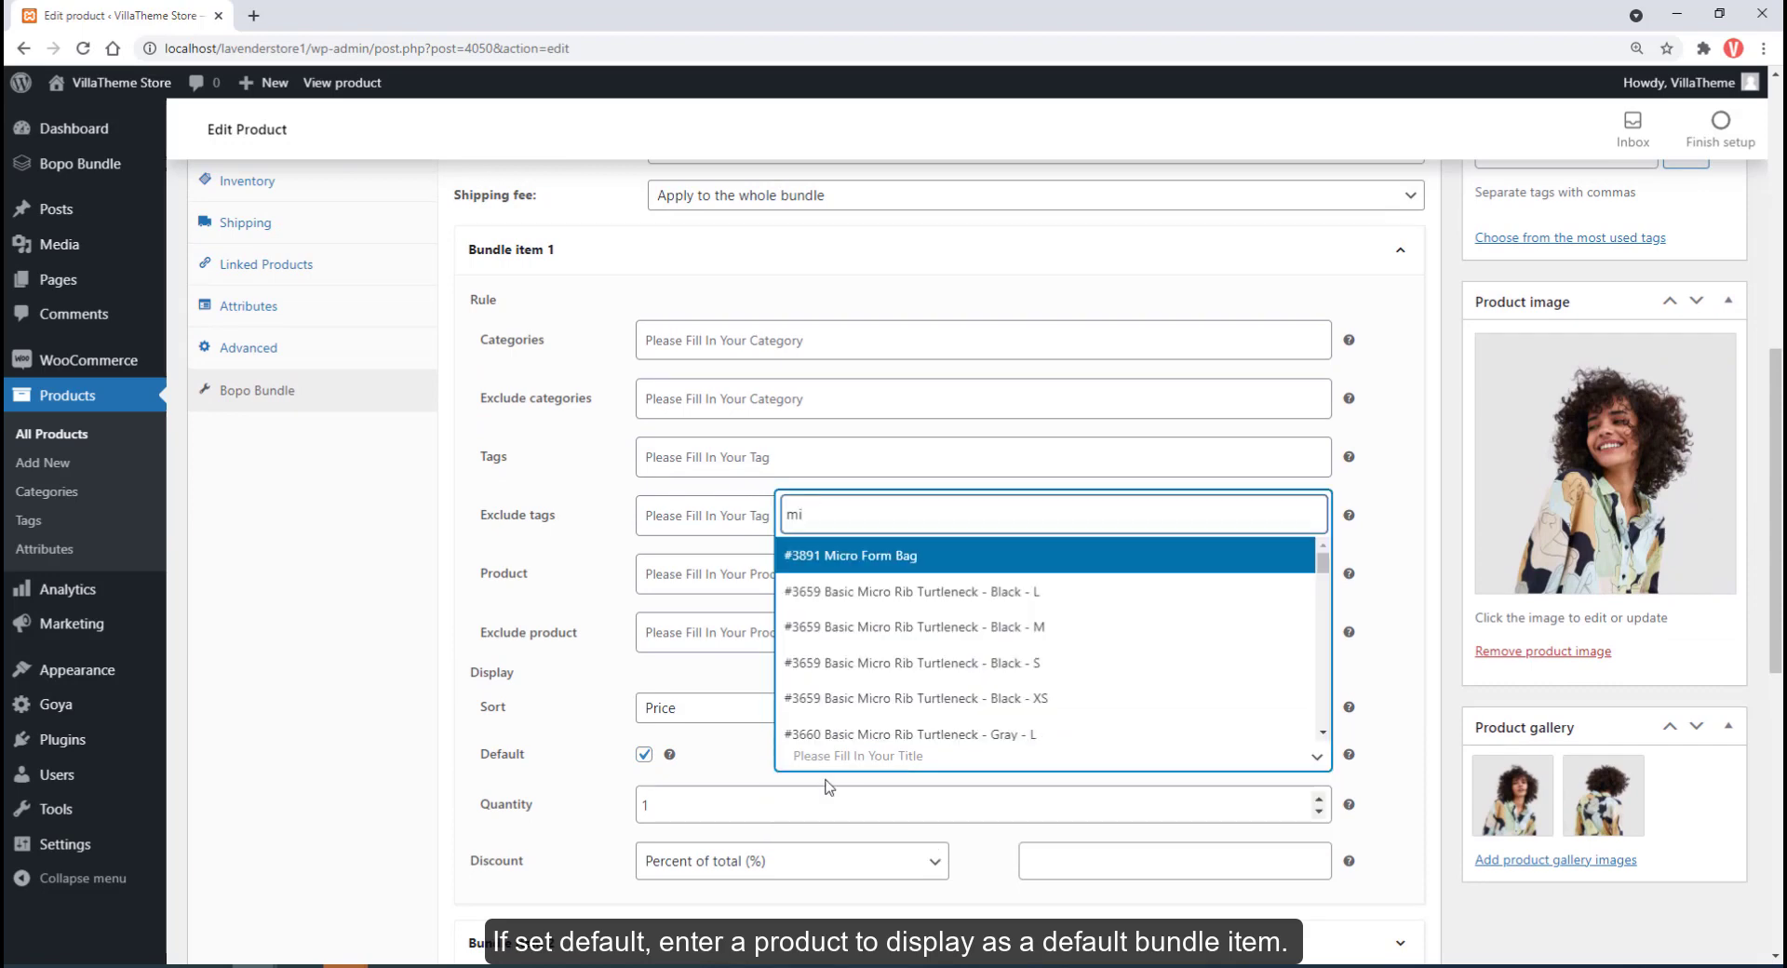
click(837, 556)
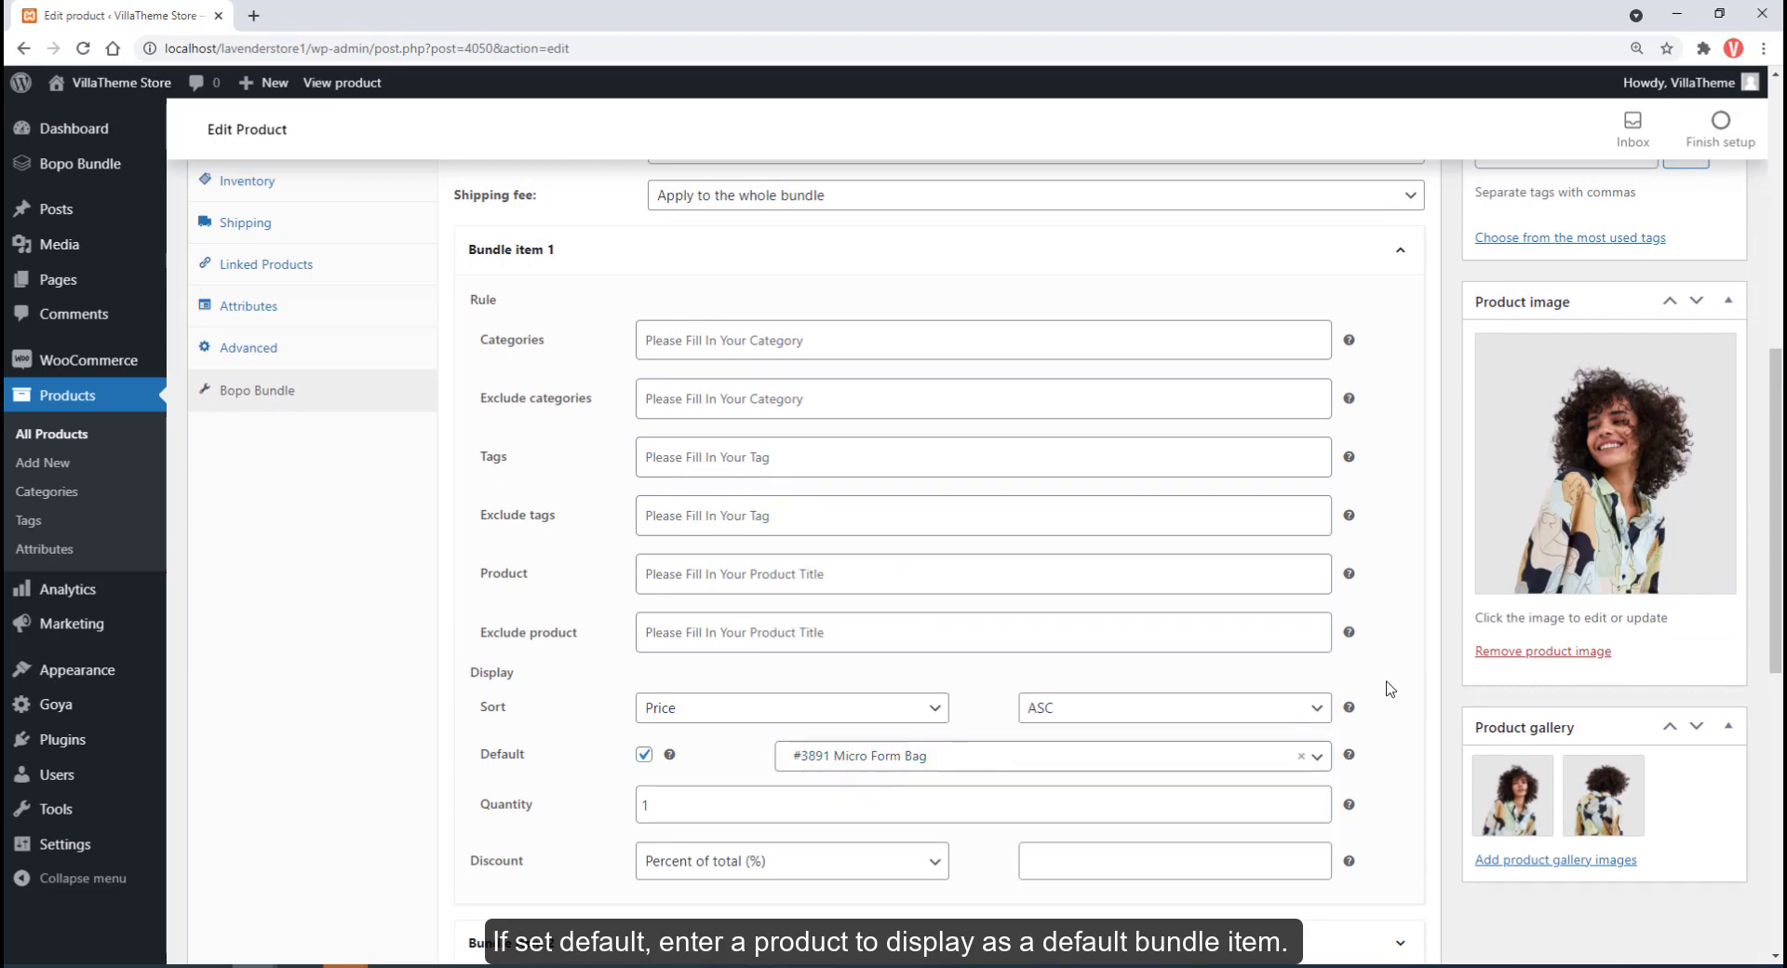
scroll(1387, 689, up, 5)
click(1701, 231)
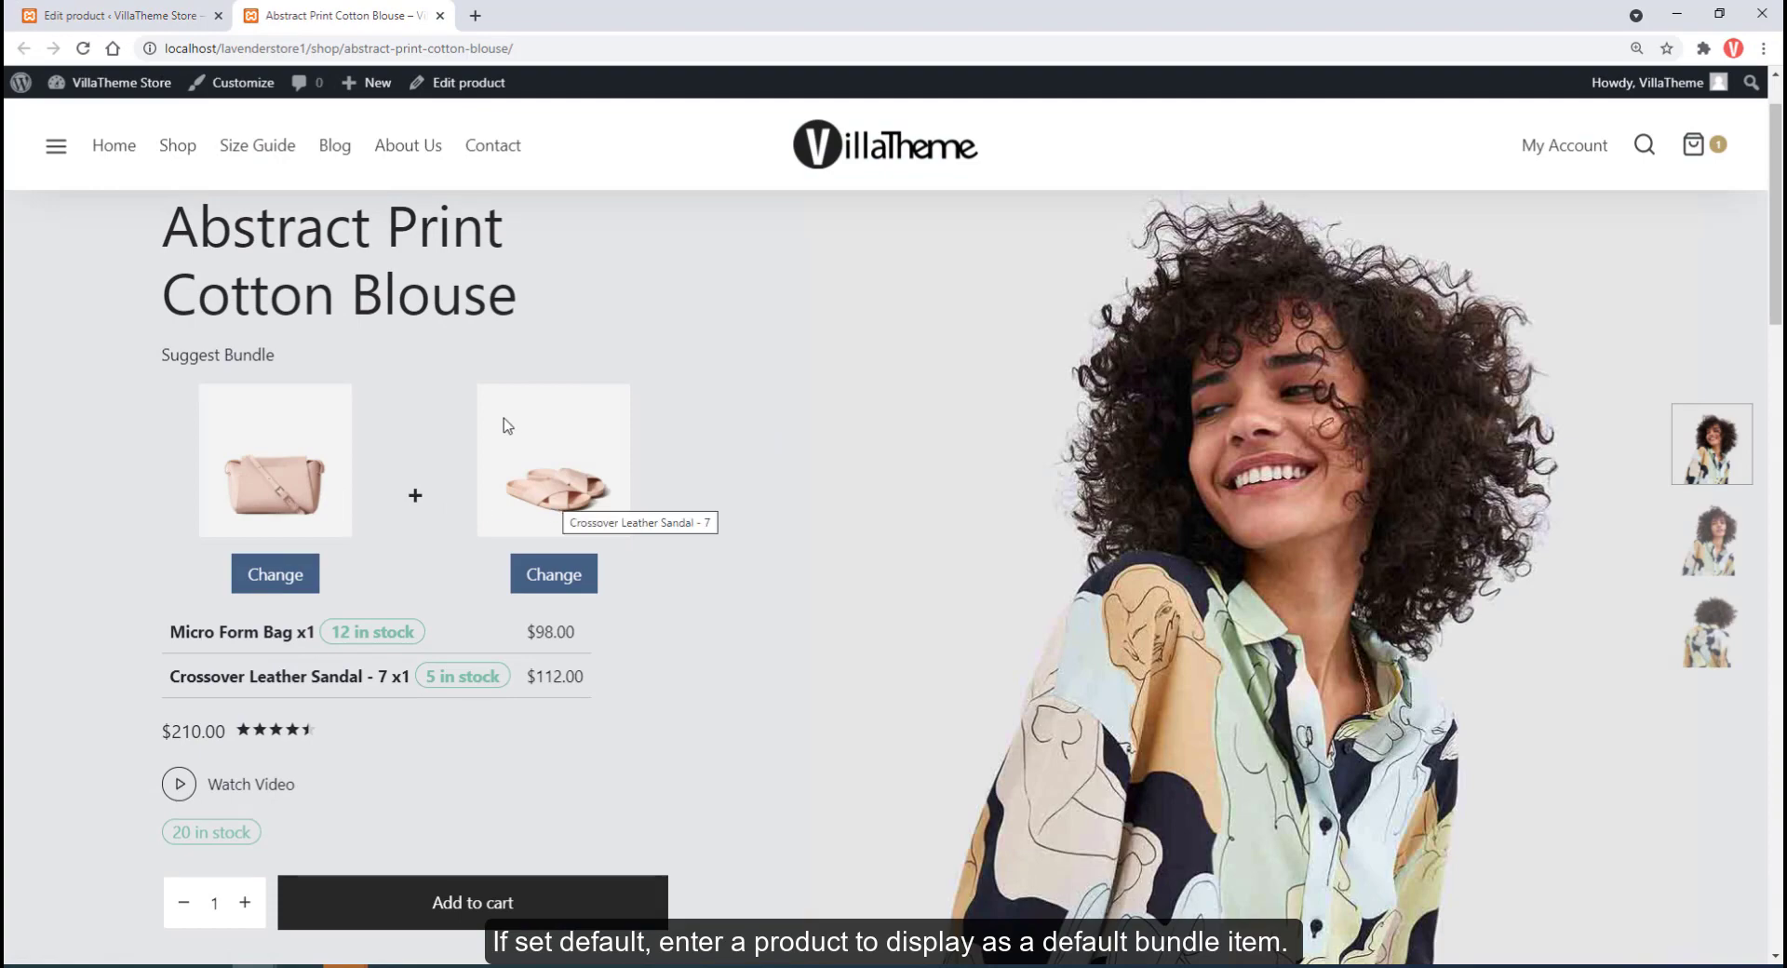
Step: Return to the product editor and add Day Glove ReKnit and Light Day Loafer to Bundle item 2's product rule
click(200, 19)
scroll(778, 512, down, 8)
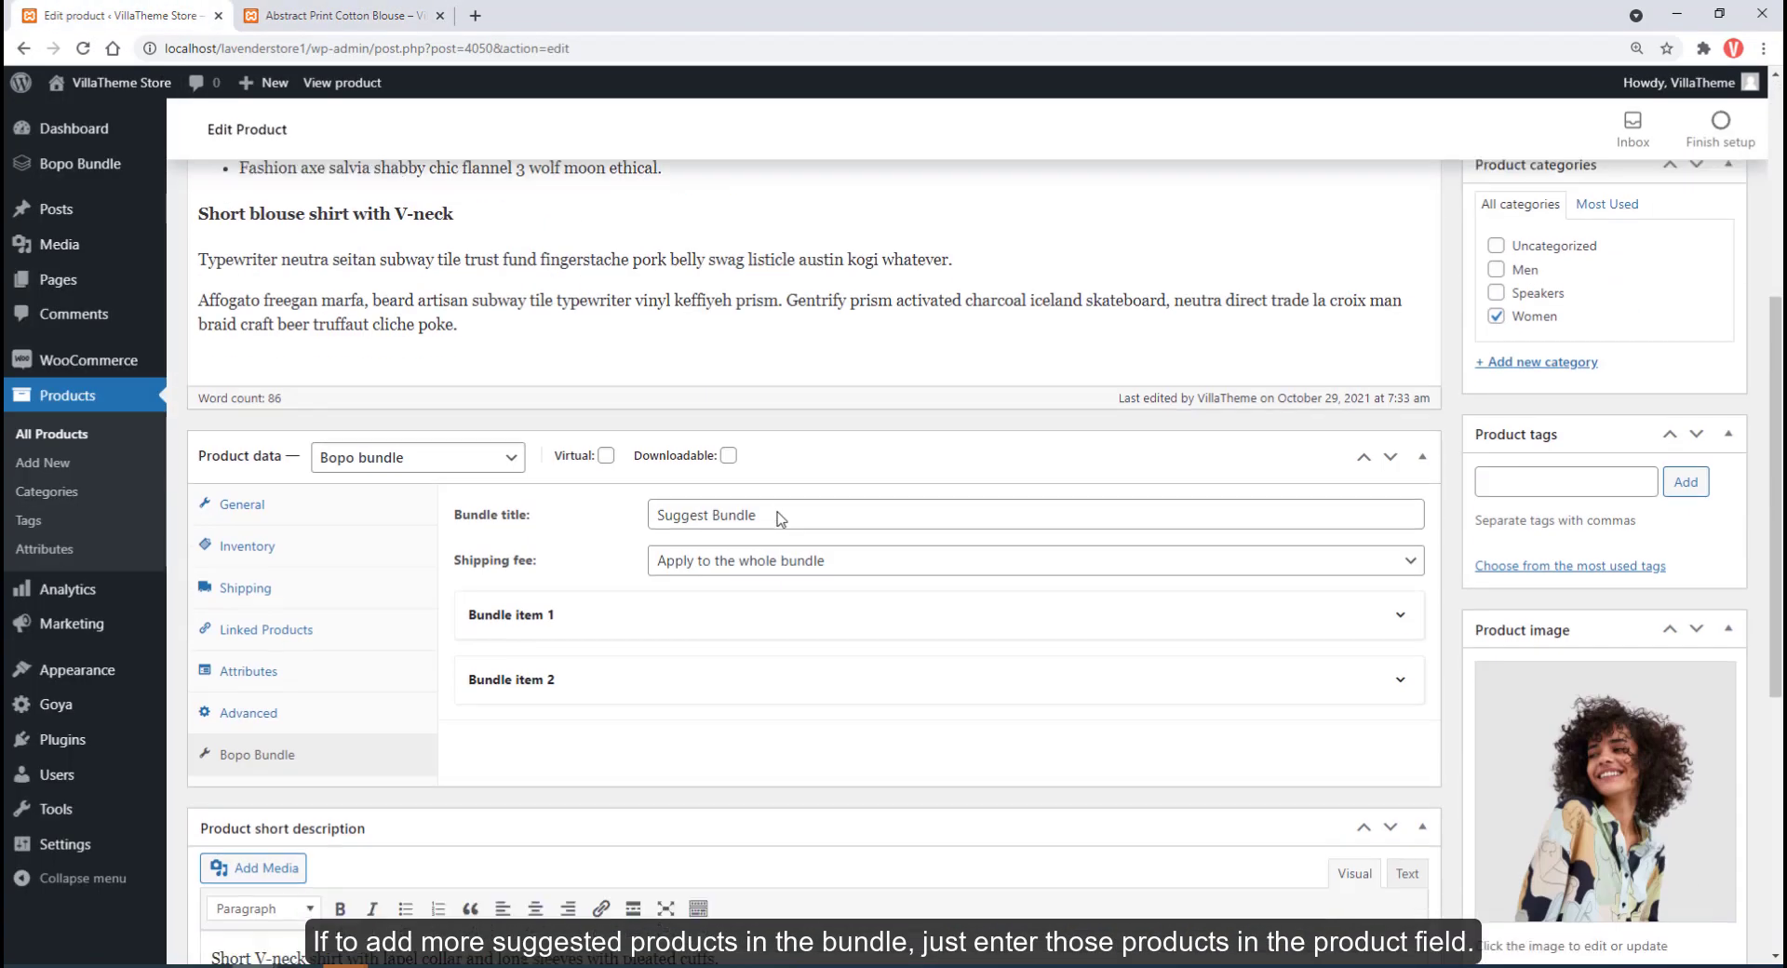
click(770, 514)
scroll(770, 514, down, 3)
scroll(766, 519, down, 1)
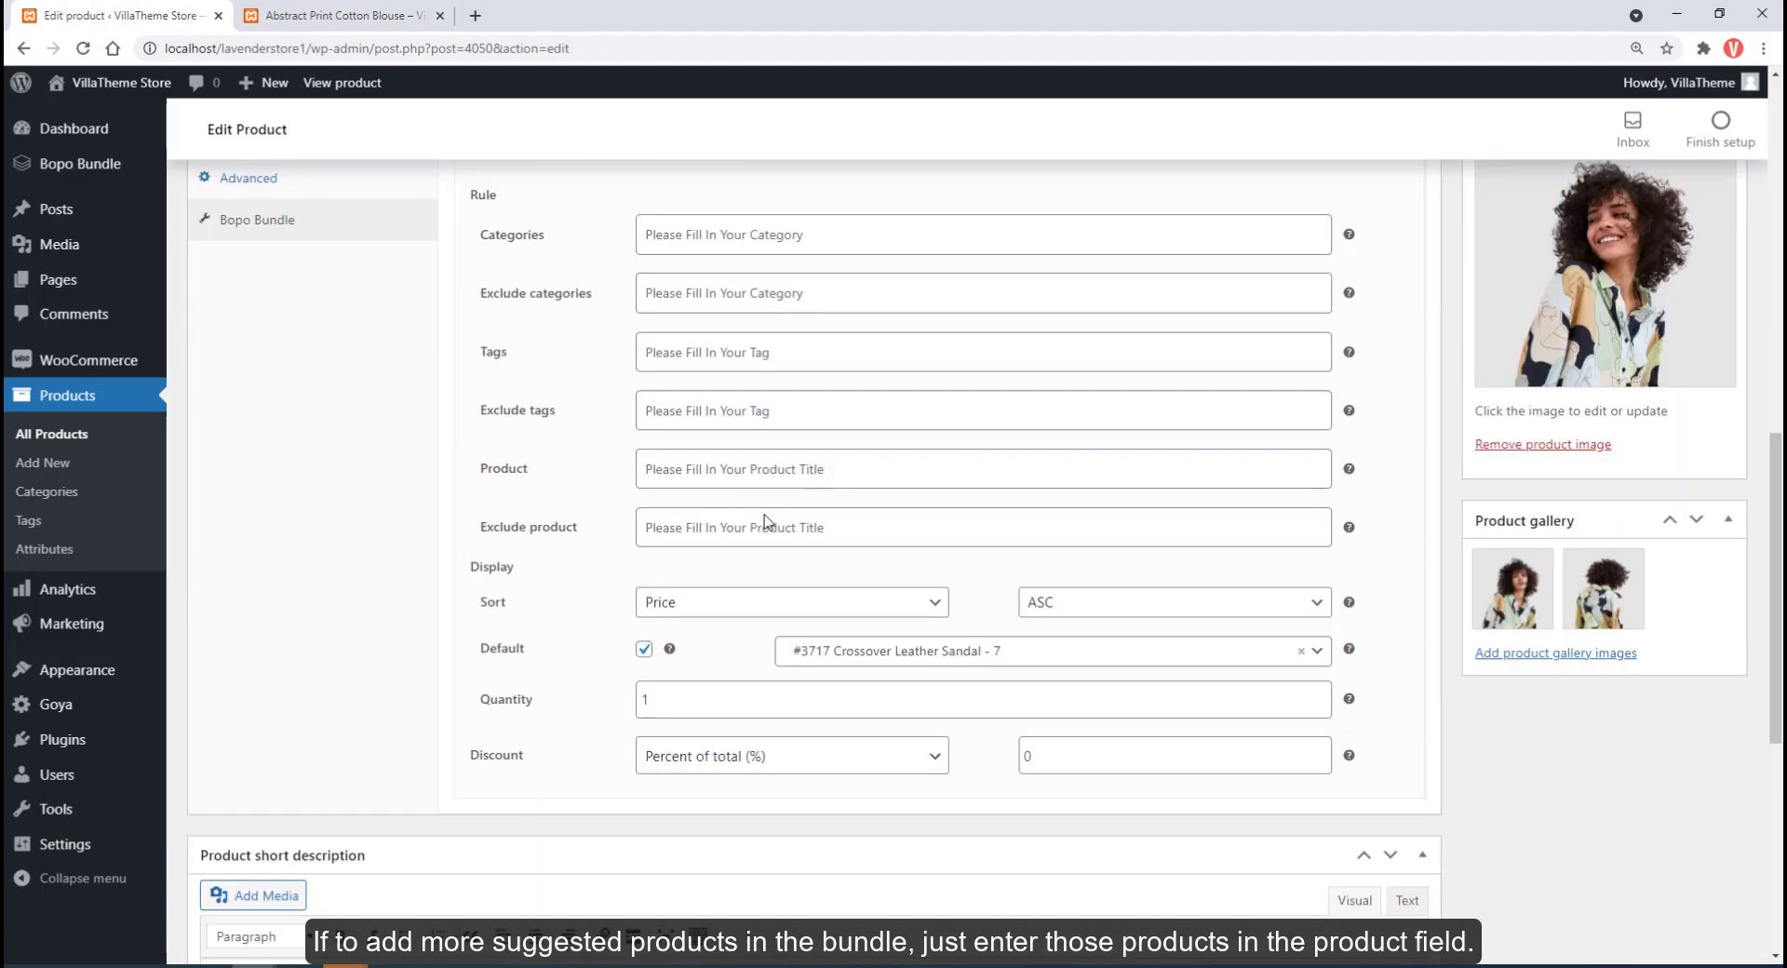
scroll(766, 514, up, 1)
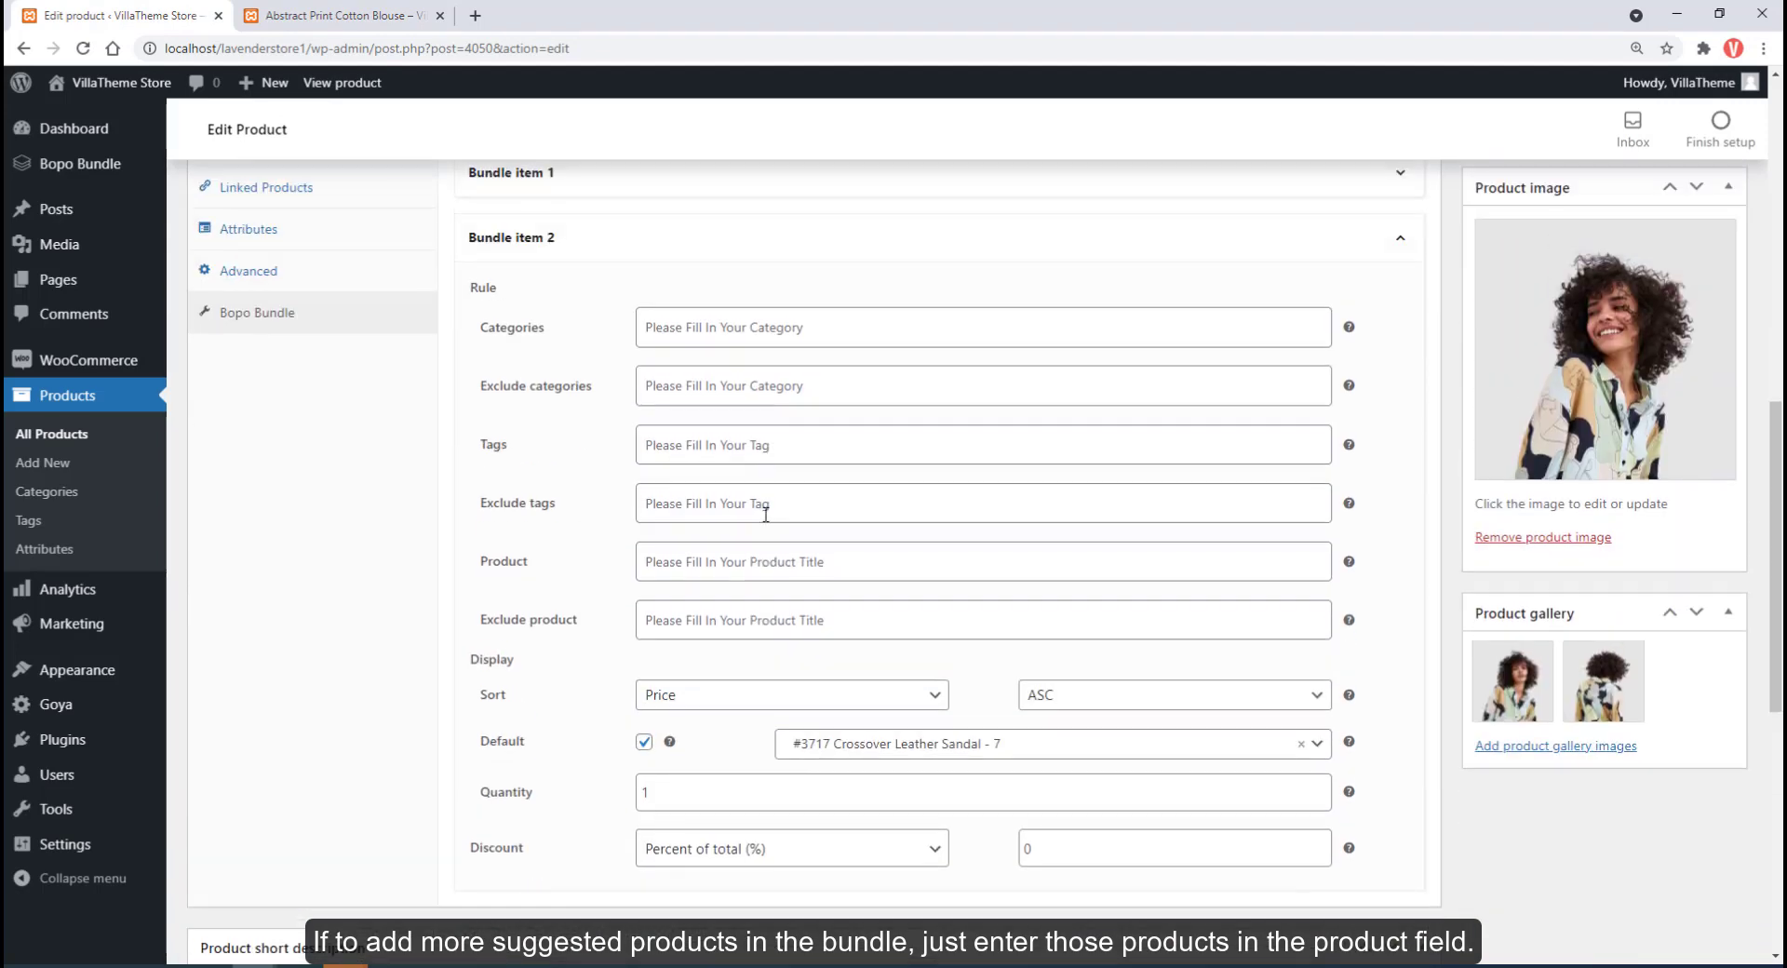
click(690, 560)
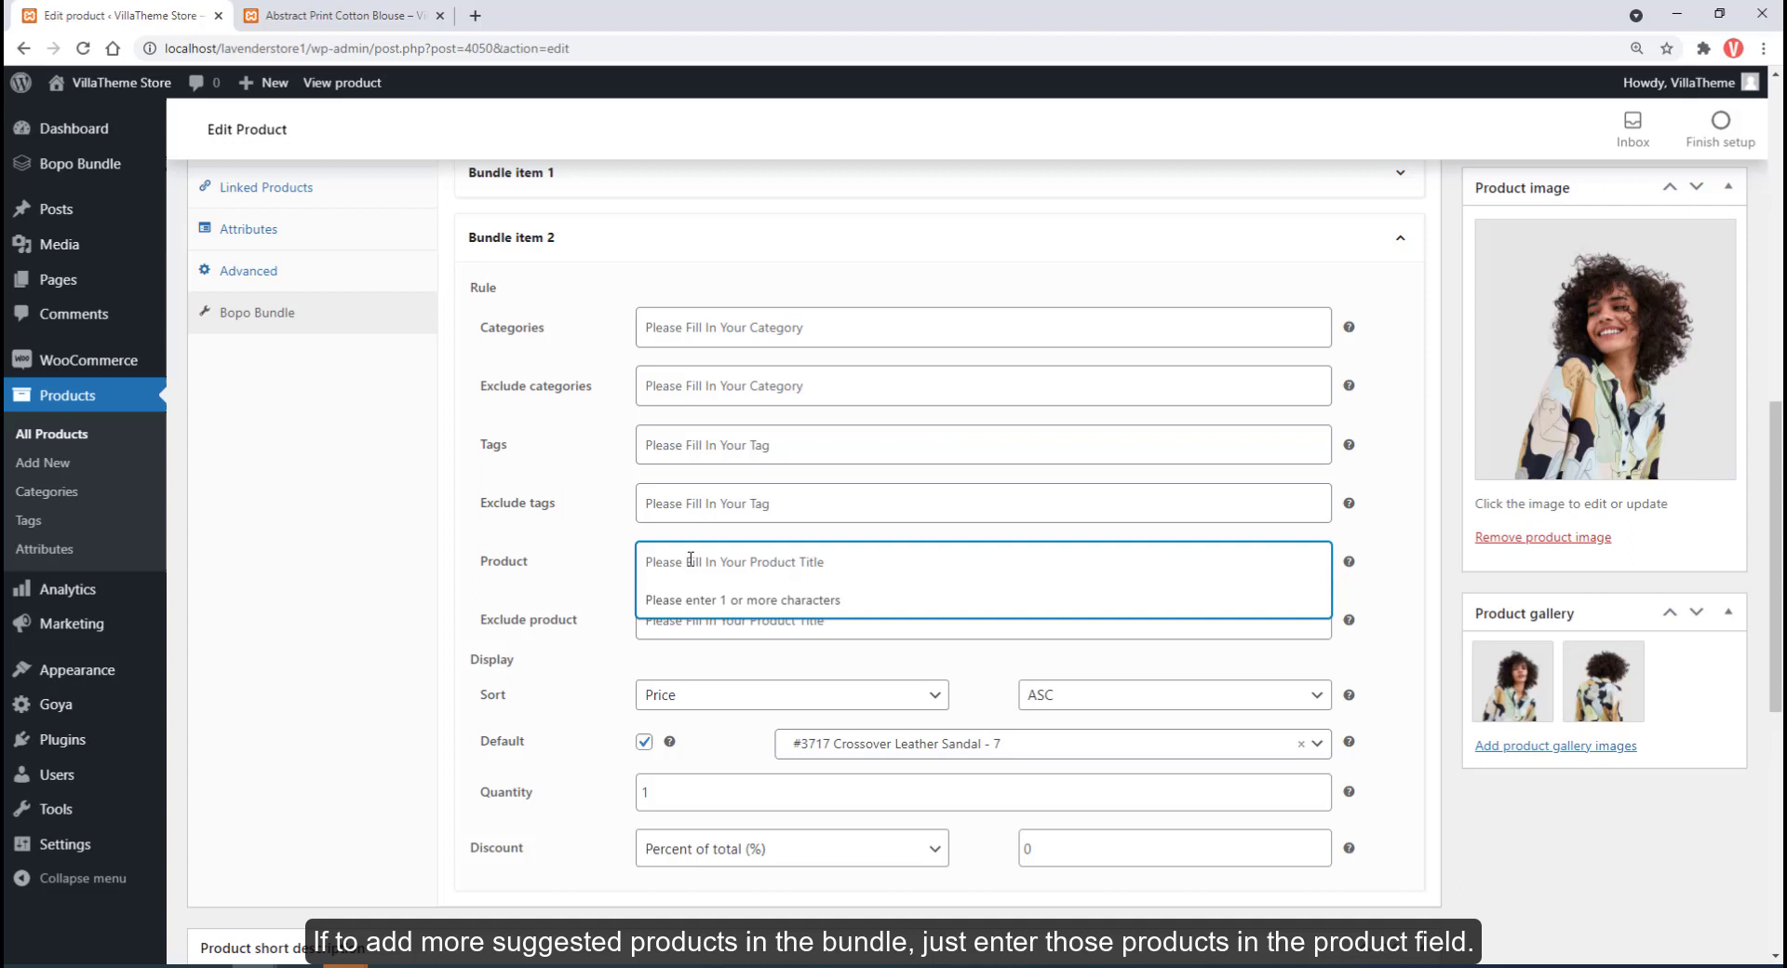
text(day)
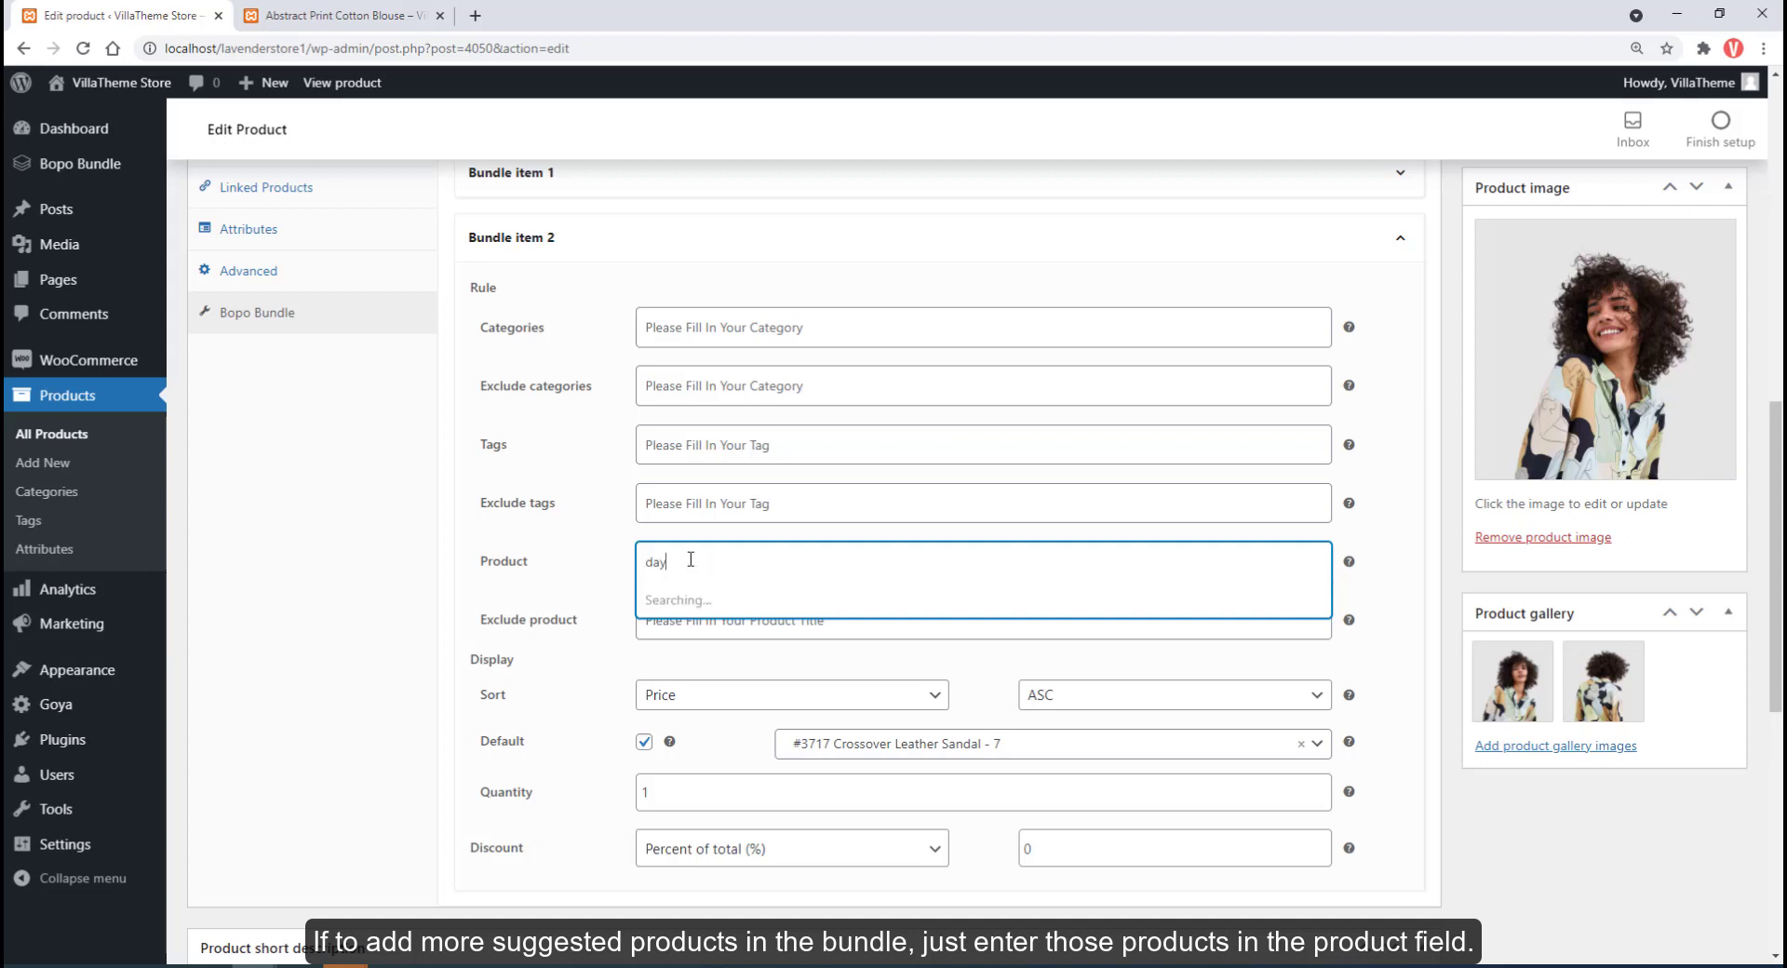
click(735, 612)
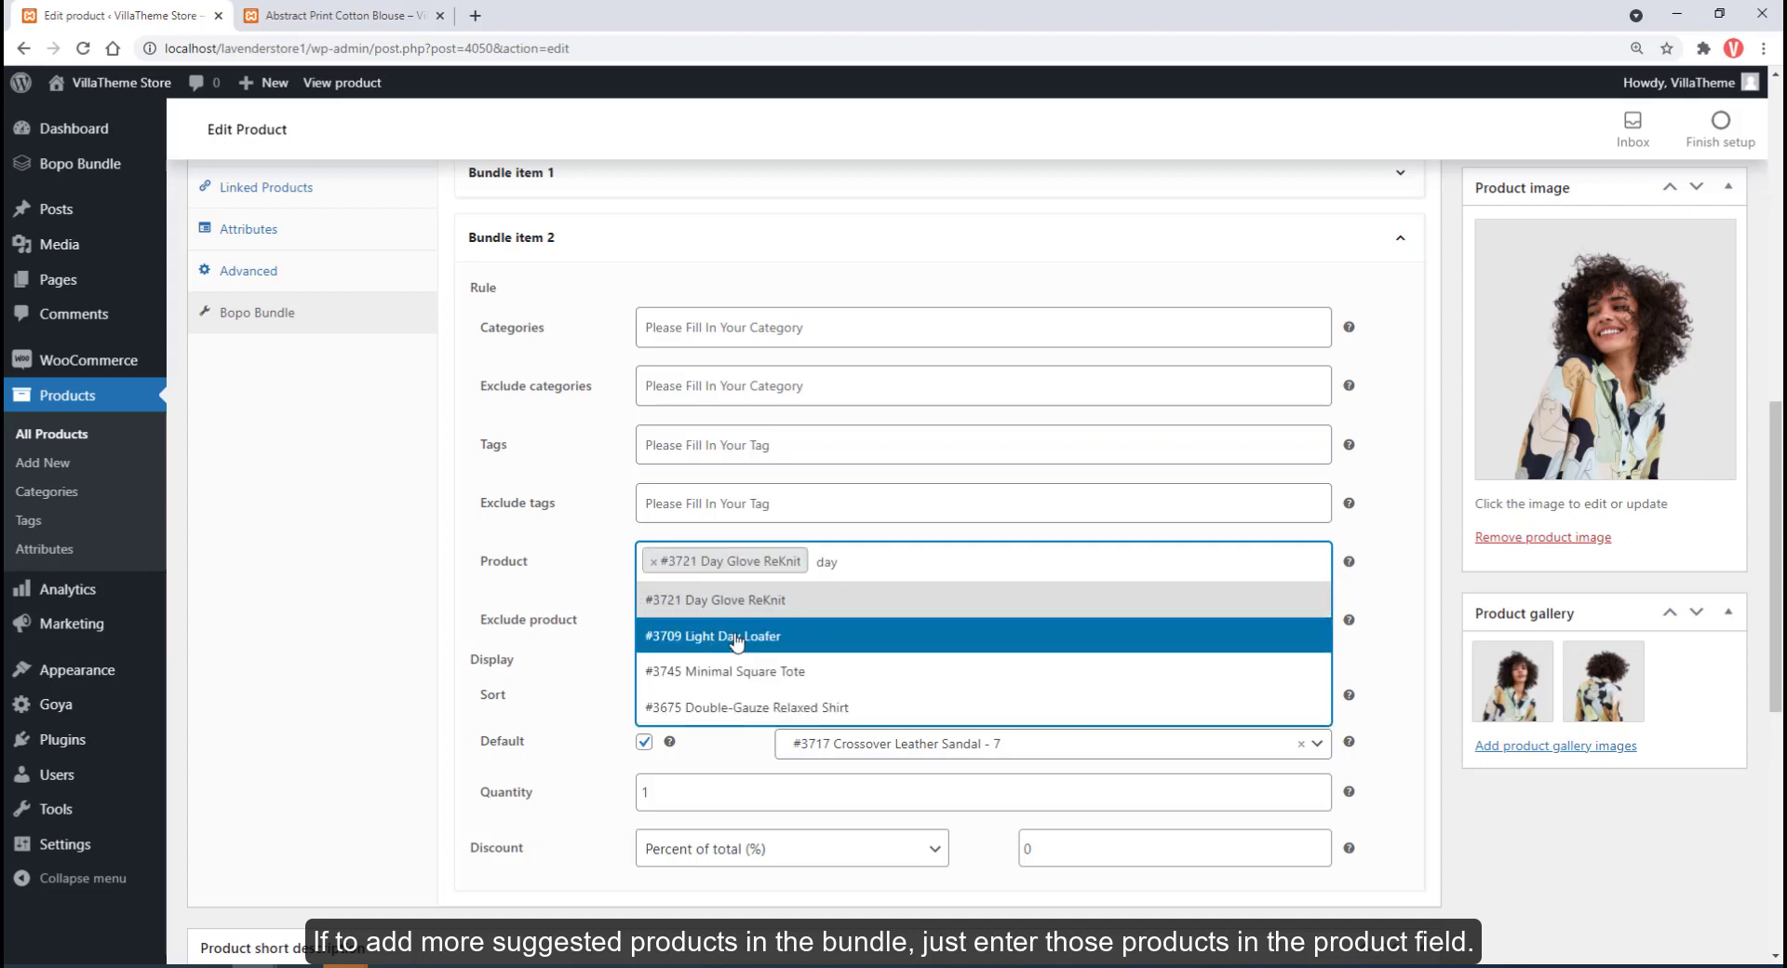
click(735, 641)
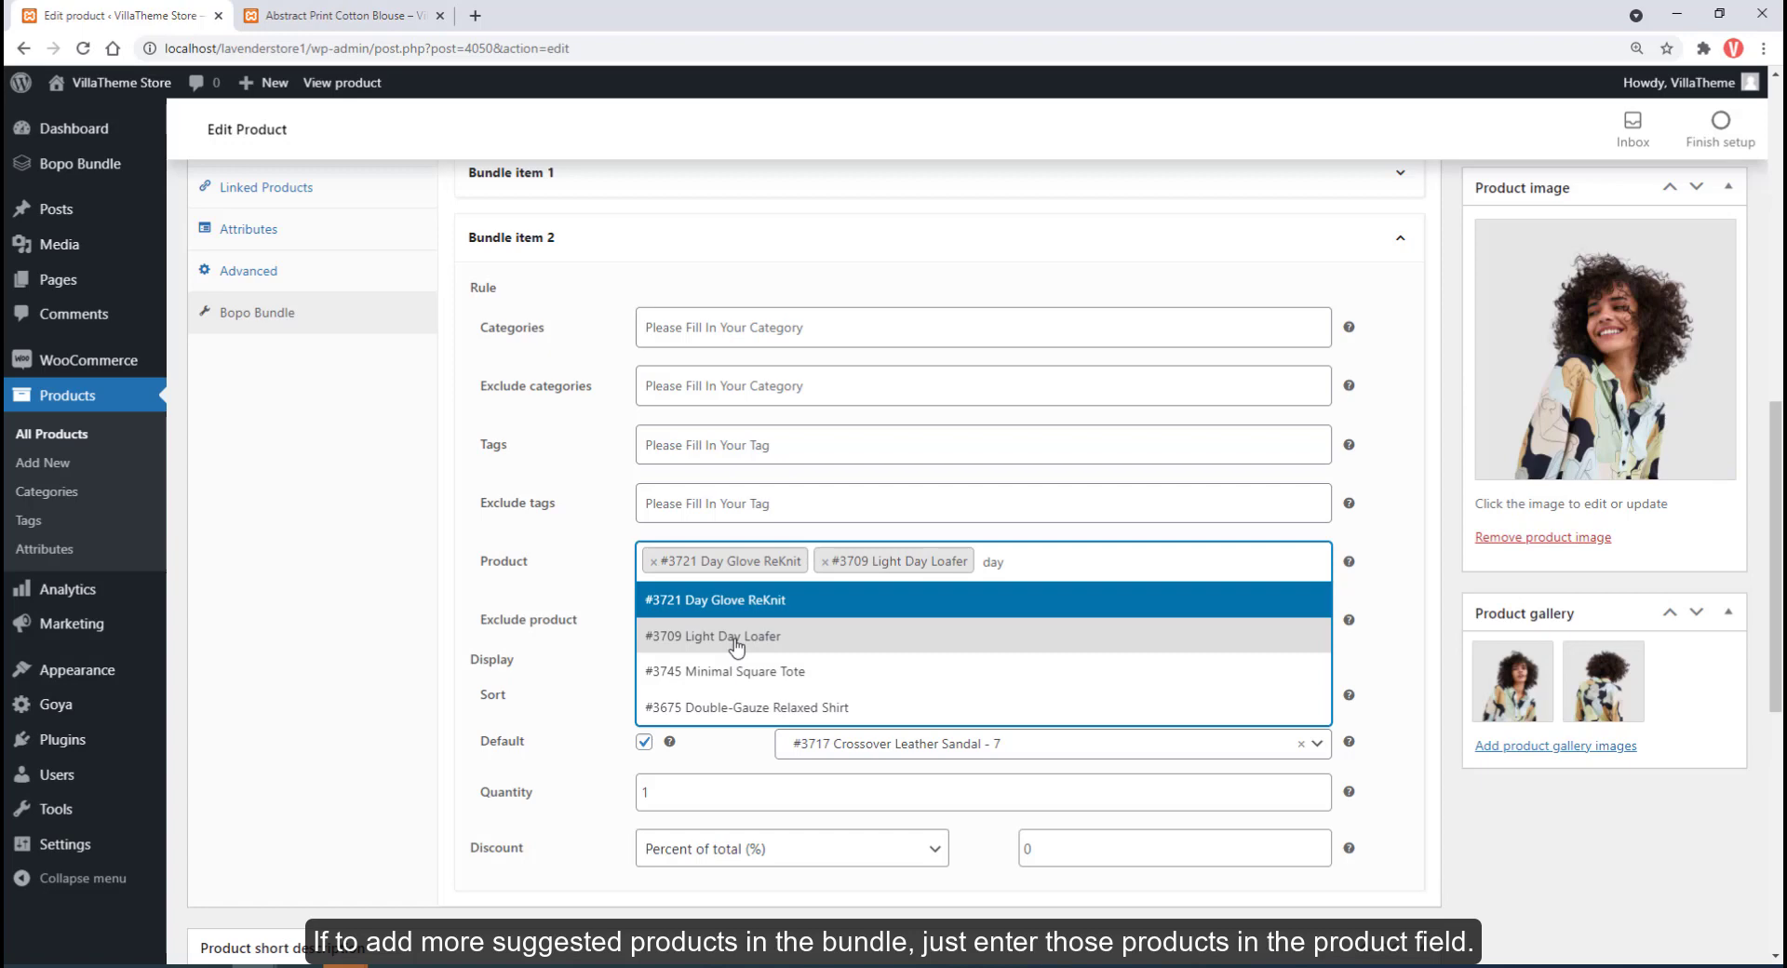
Step: Add ReNew Traveler Tote to Bundle item 2's product rule and update the product
click(1063, 567)
text(t)
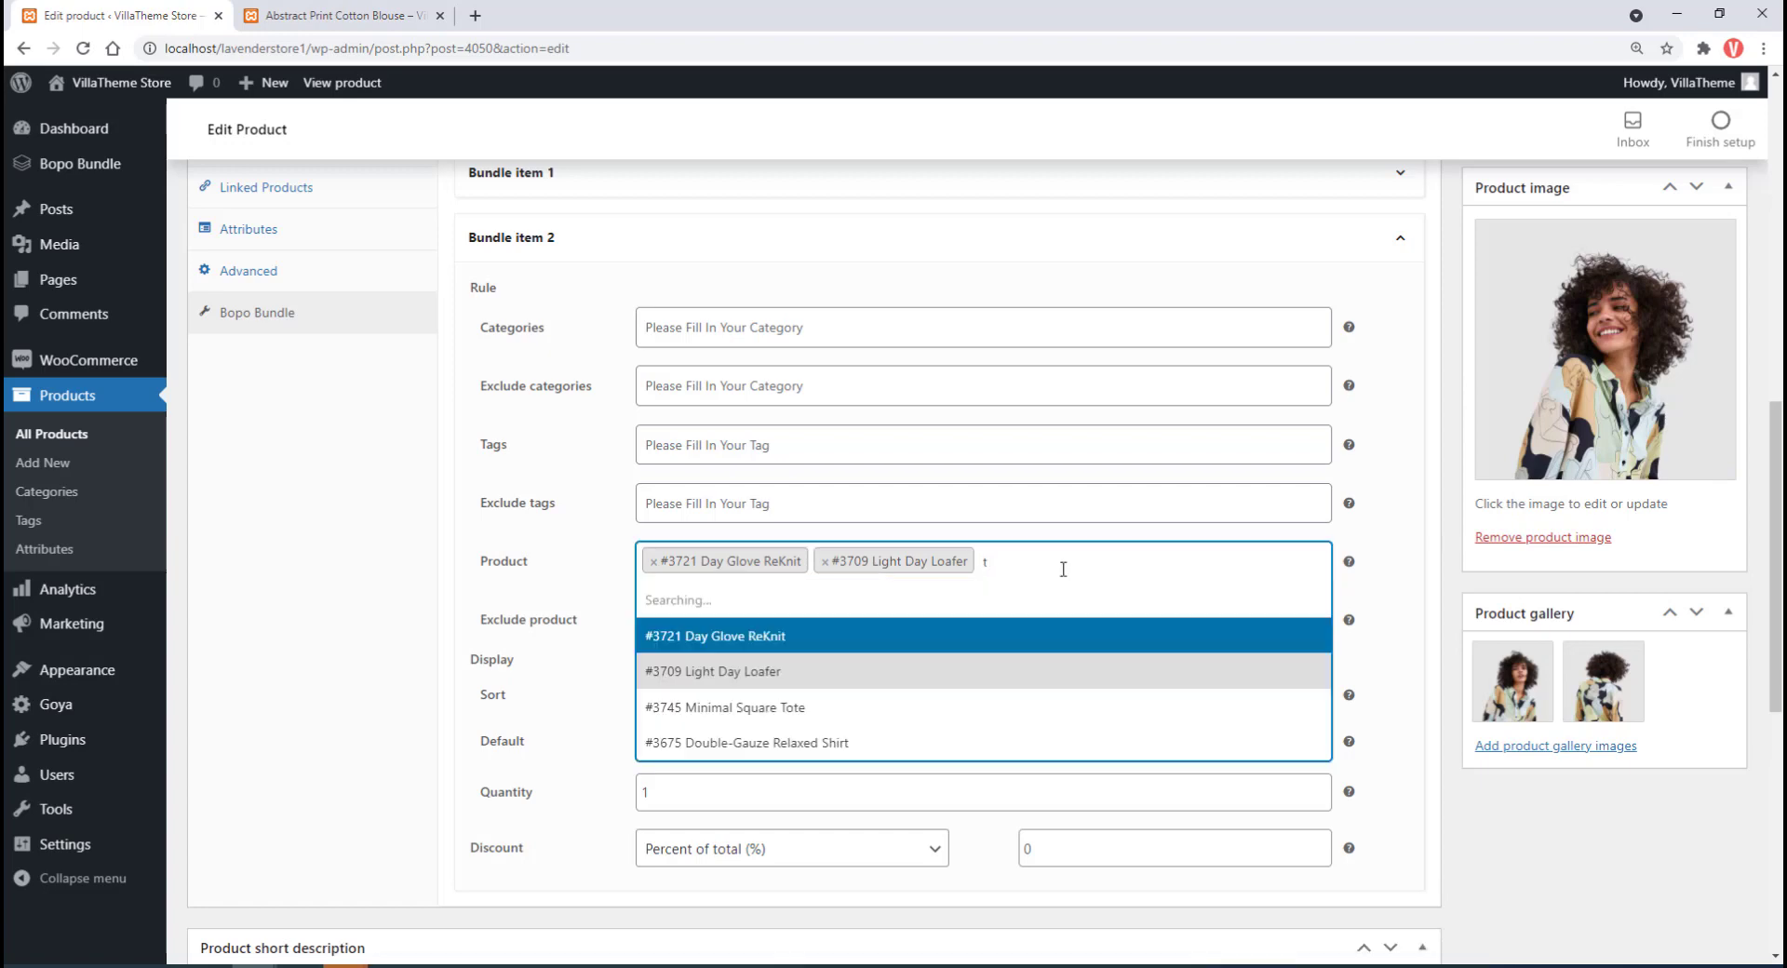
text(w)
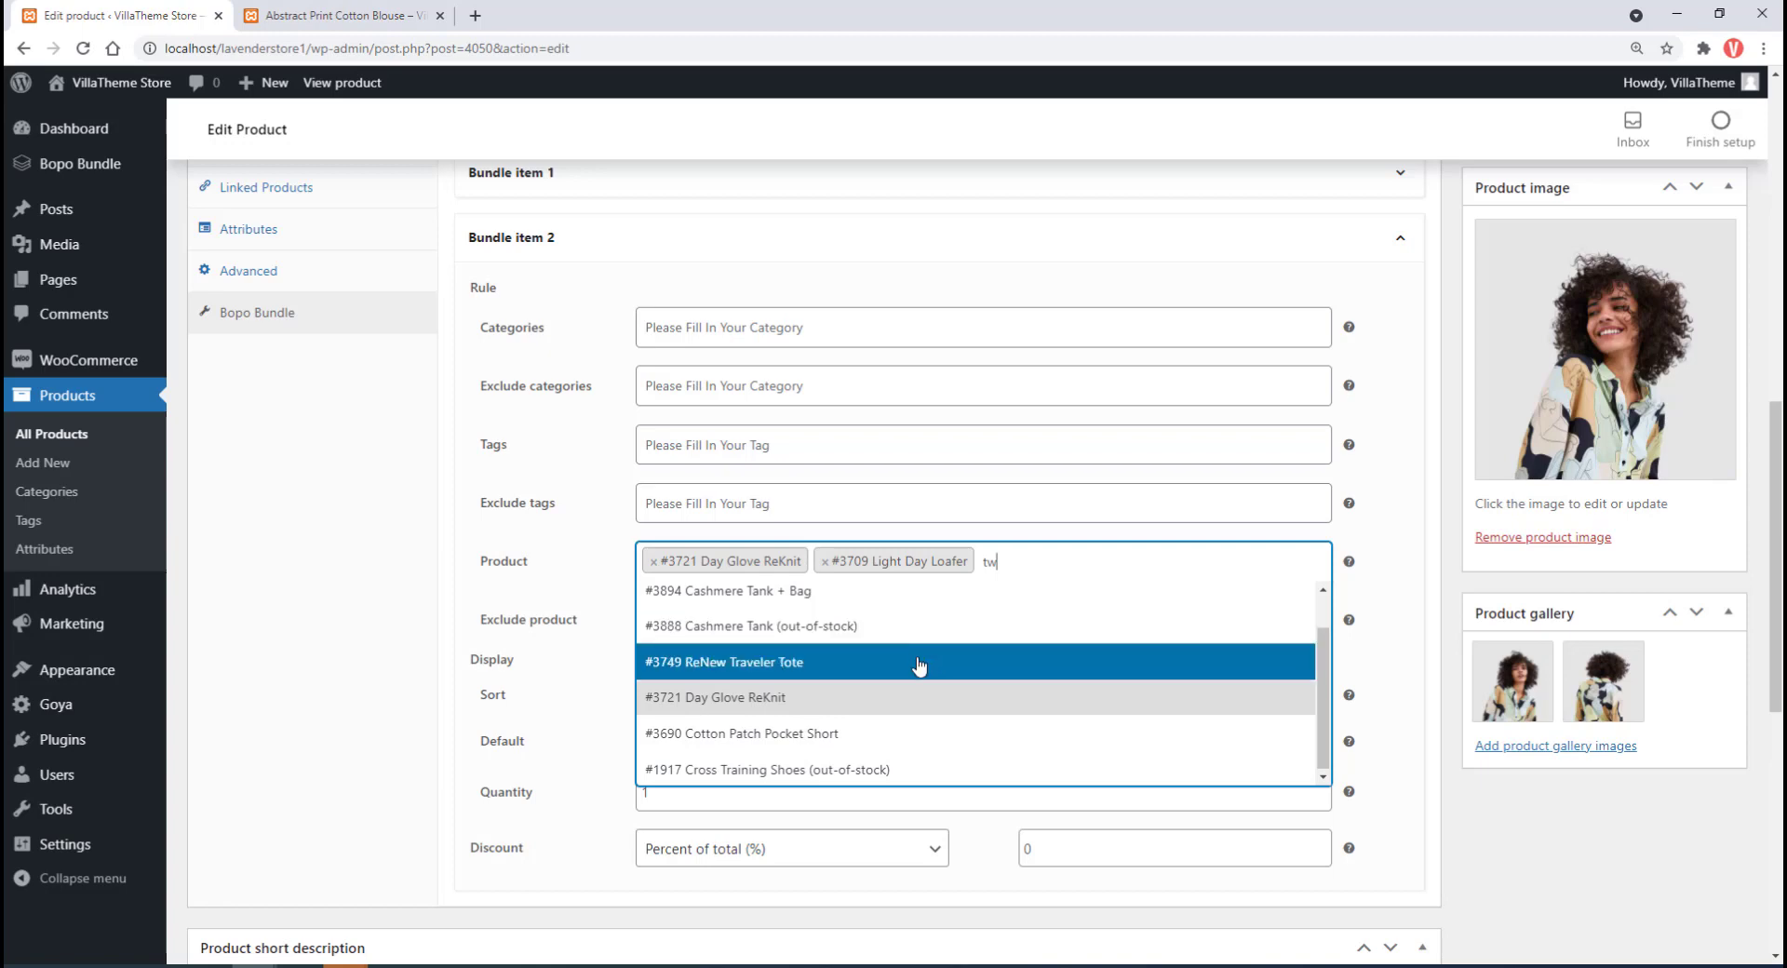
click(920, 666)
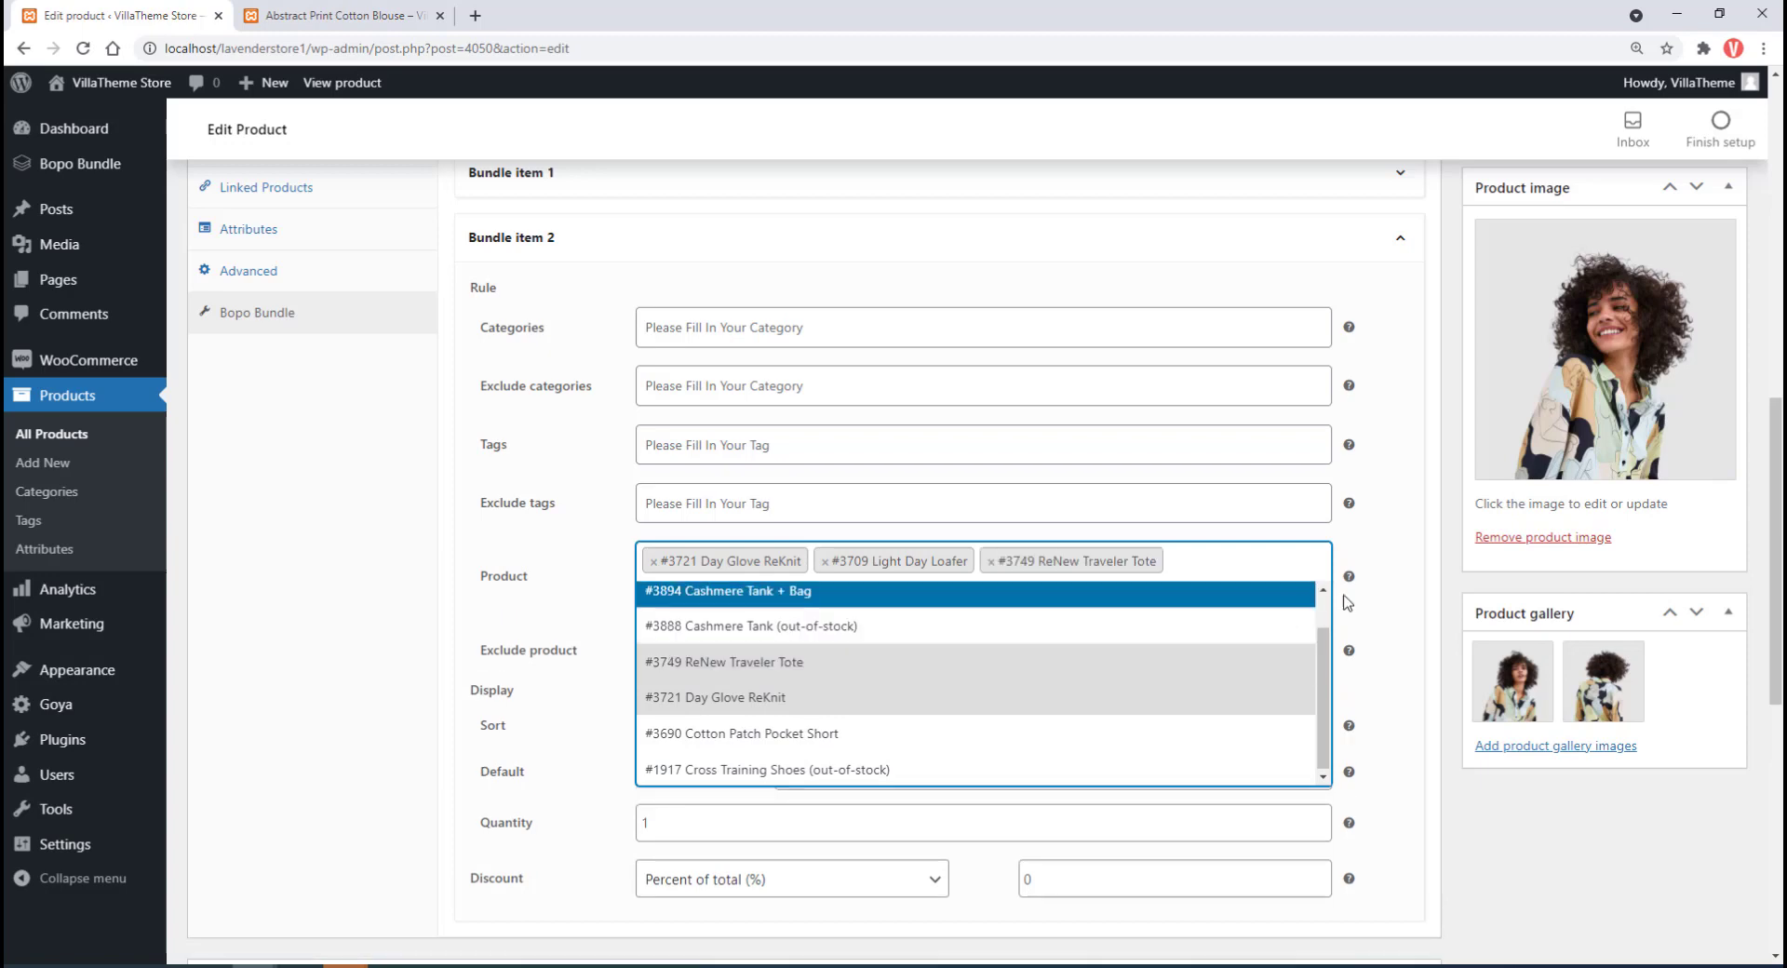
click(1393, 590)
scroll(1624, 430, up, 8)
click(1702, 395)
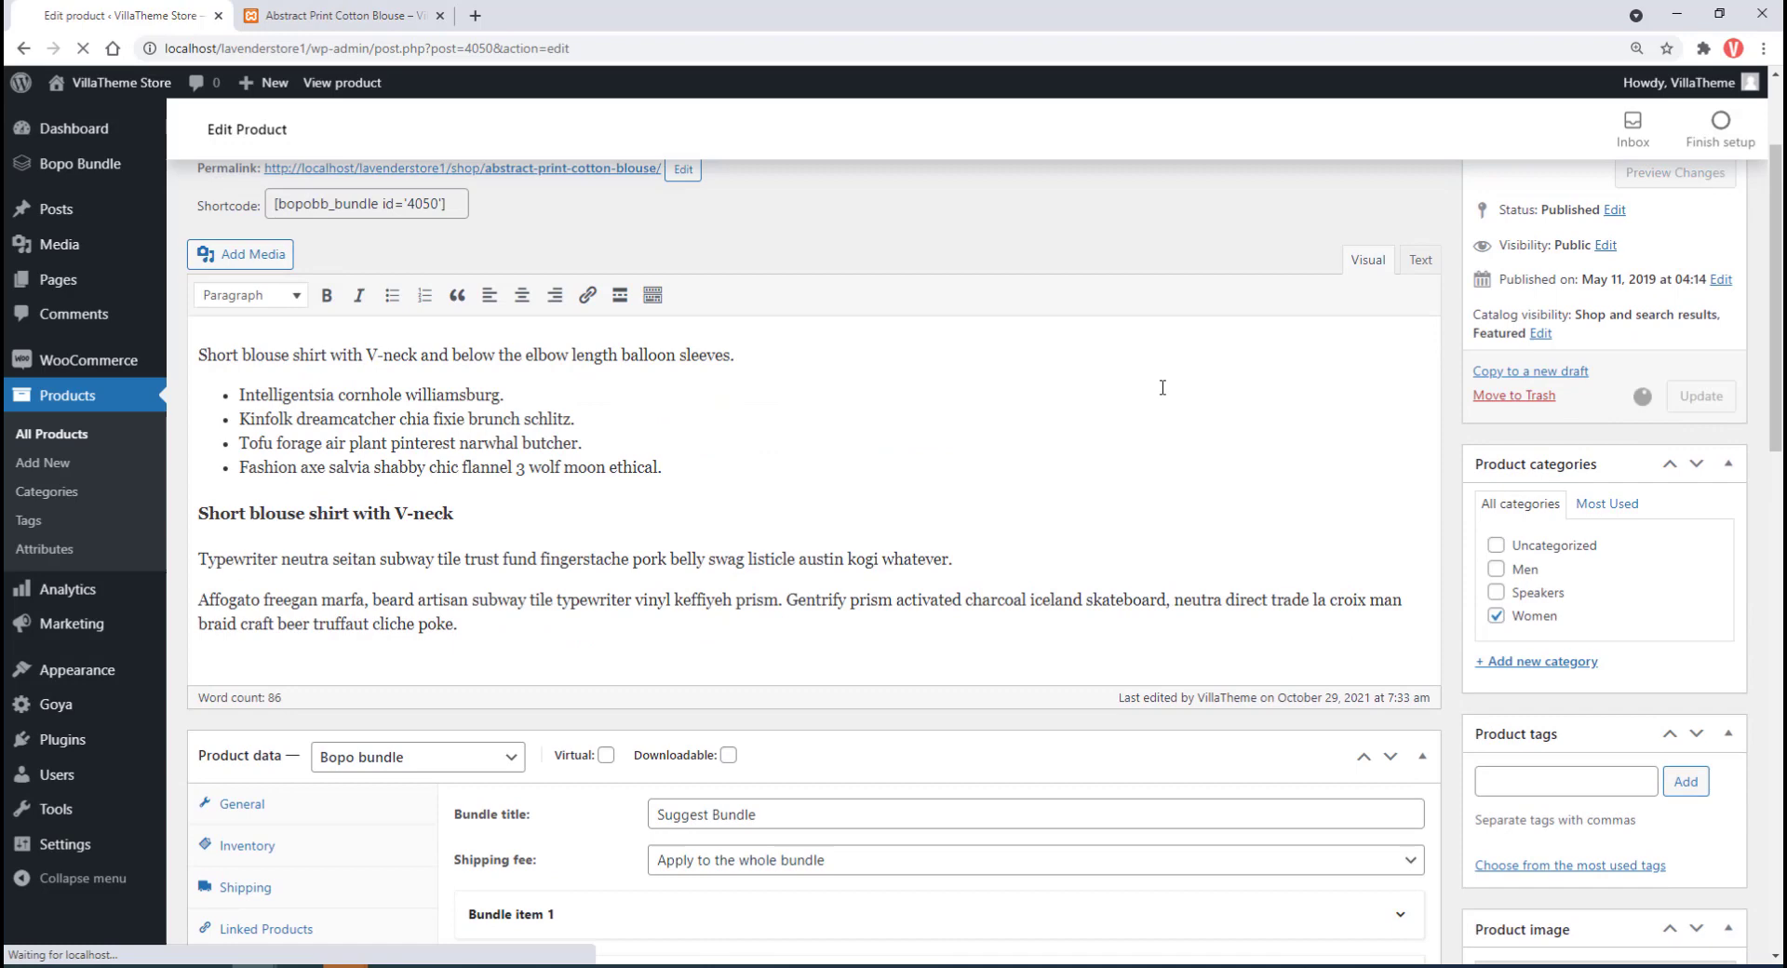
Step: Reload the blouse's store page and examine the products offered for the second bundle item, closing the selection popup when done
click(354, 15)
click(84, 49)
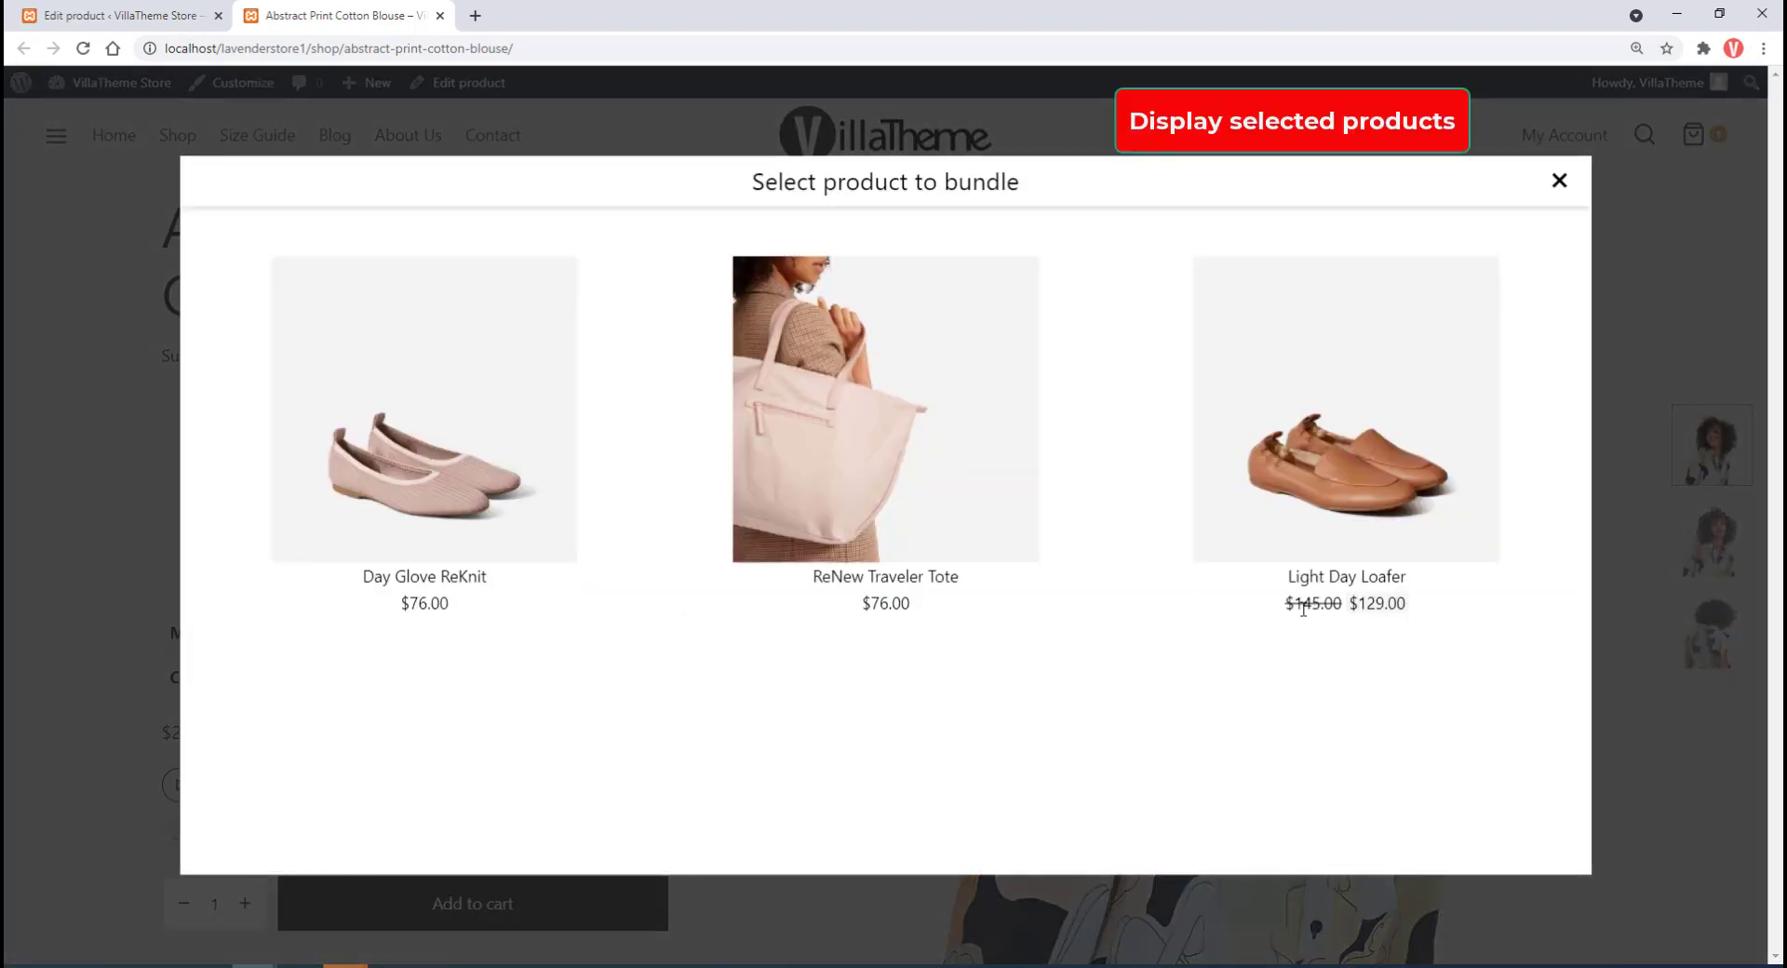
click(90, 628)
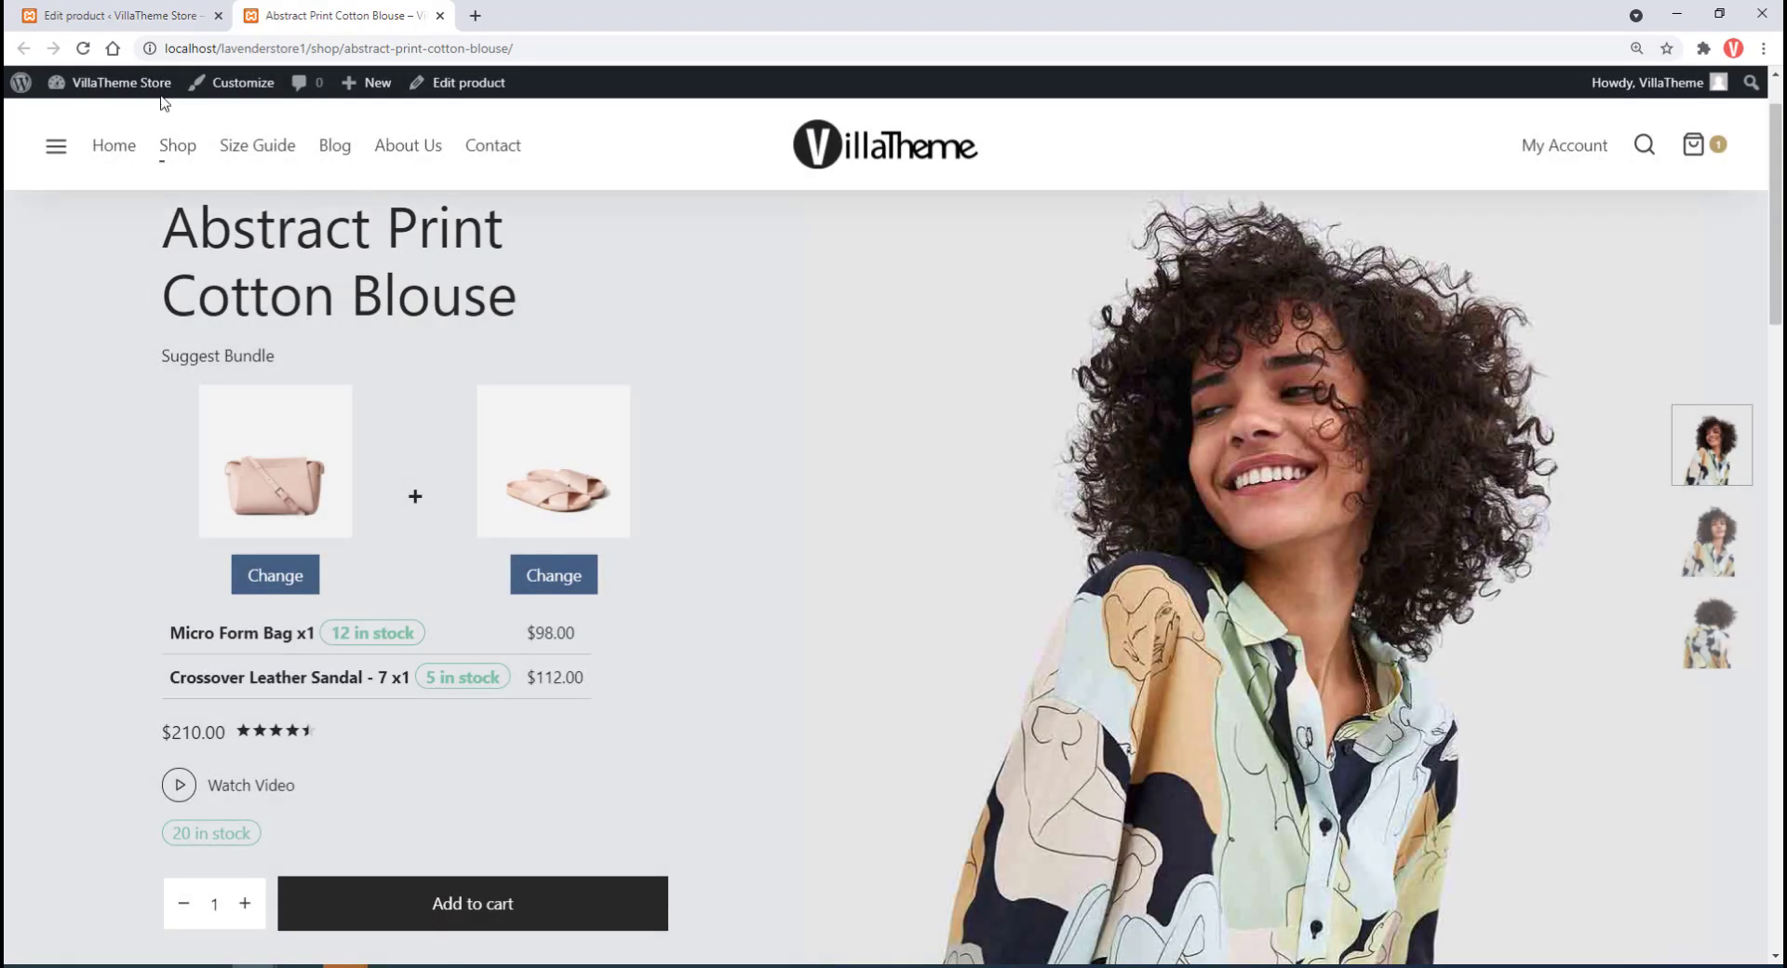
Step: Return to the product editor, add the Women category to Bundle item 1's rule and update the product
click(156, 25)
click(697, 360)
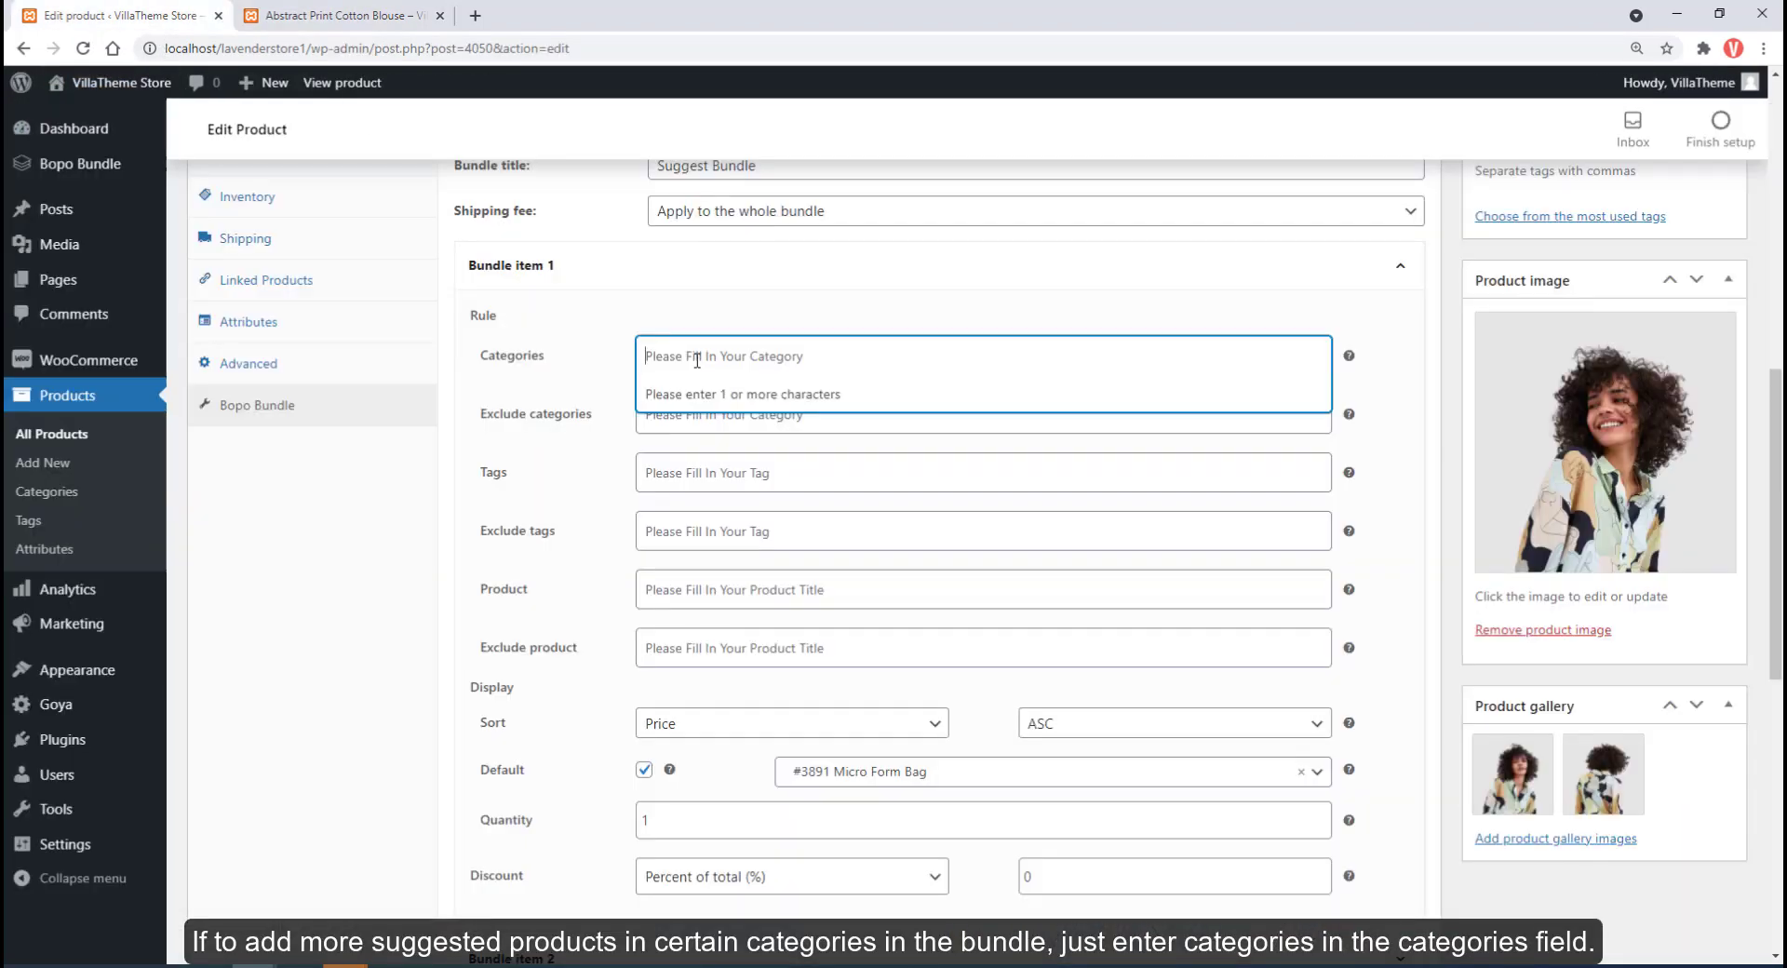
text(women)
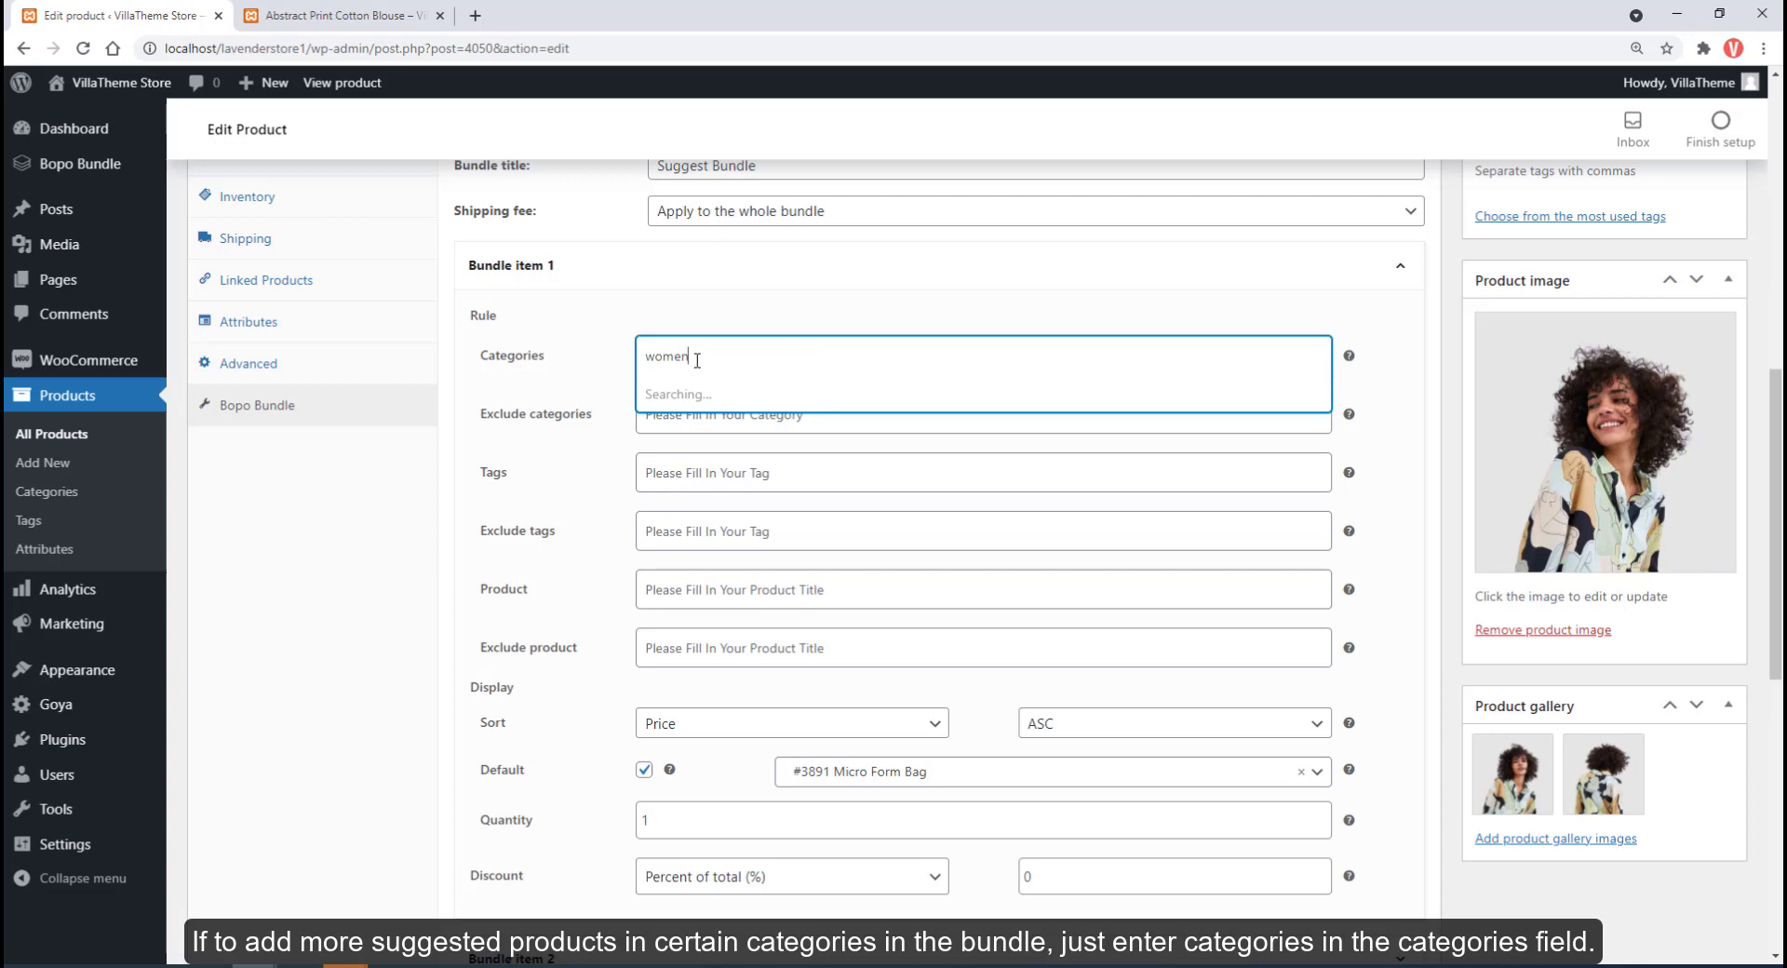
click(690, 397)
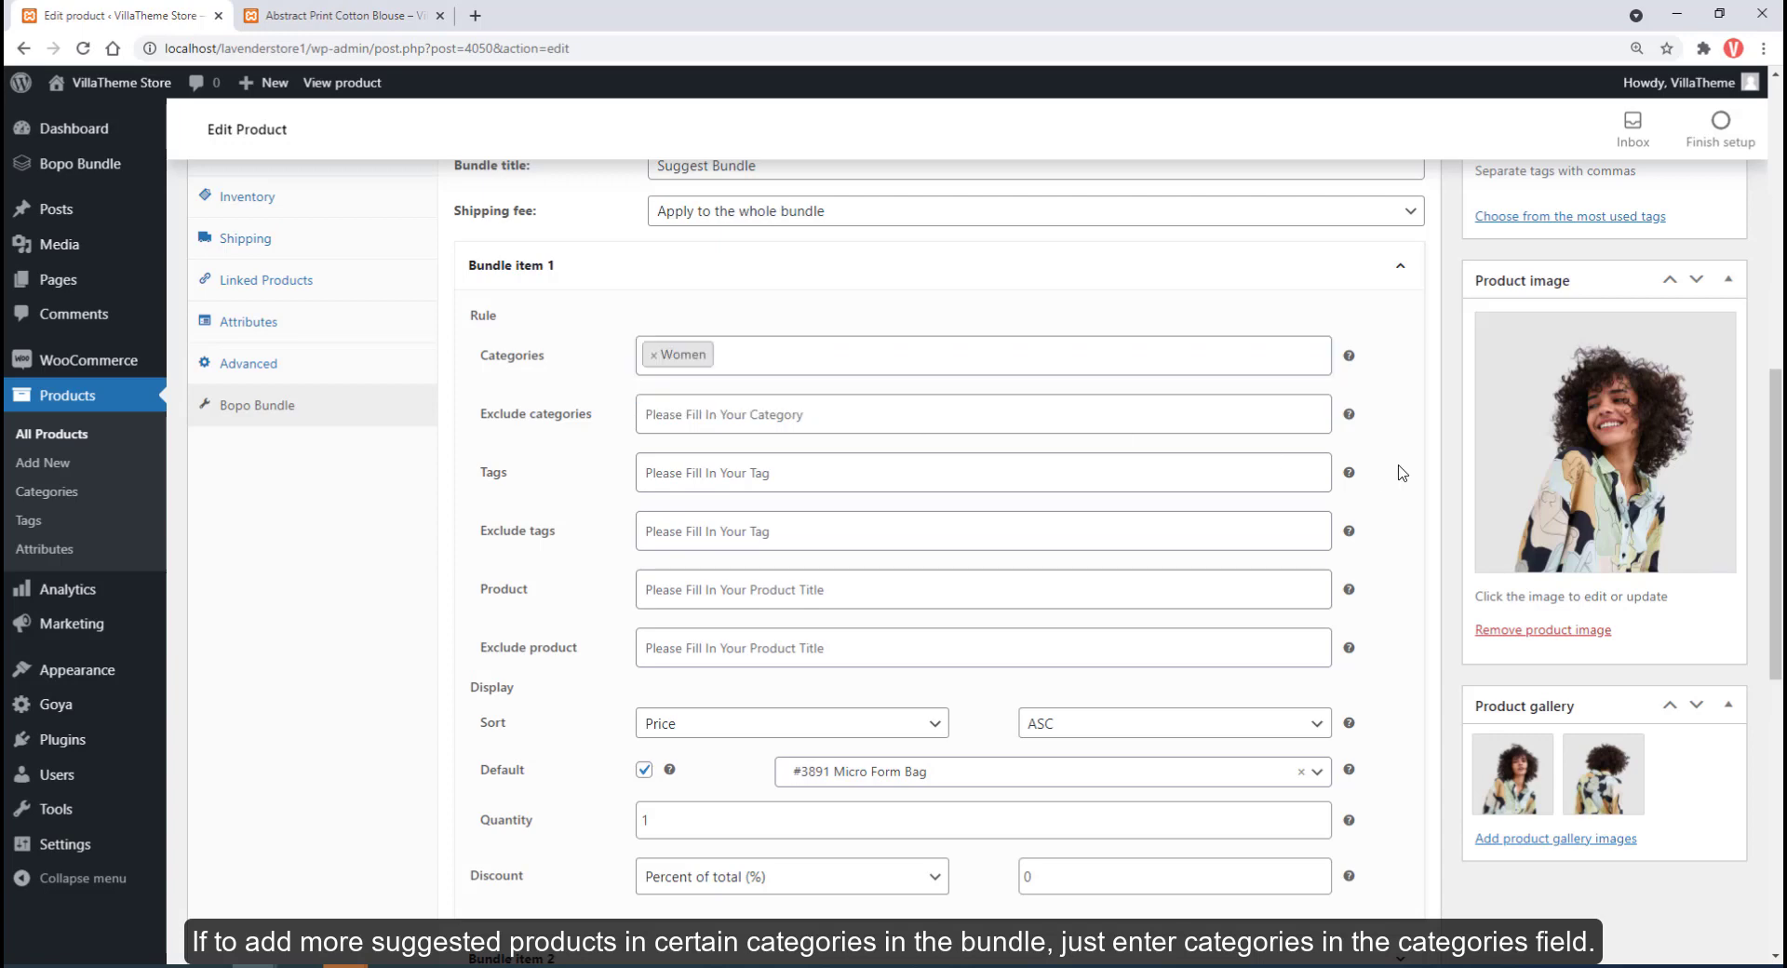
scroll(1400, 470, up, 6)
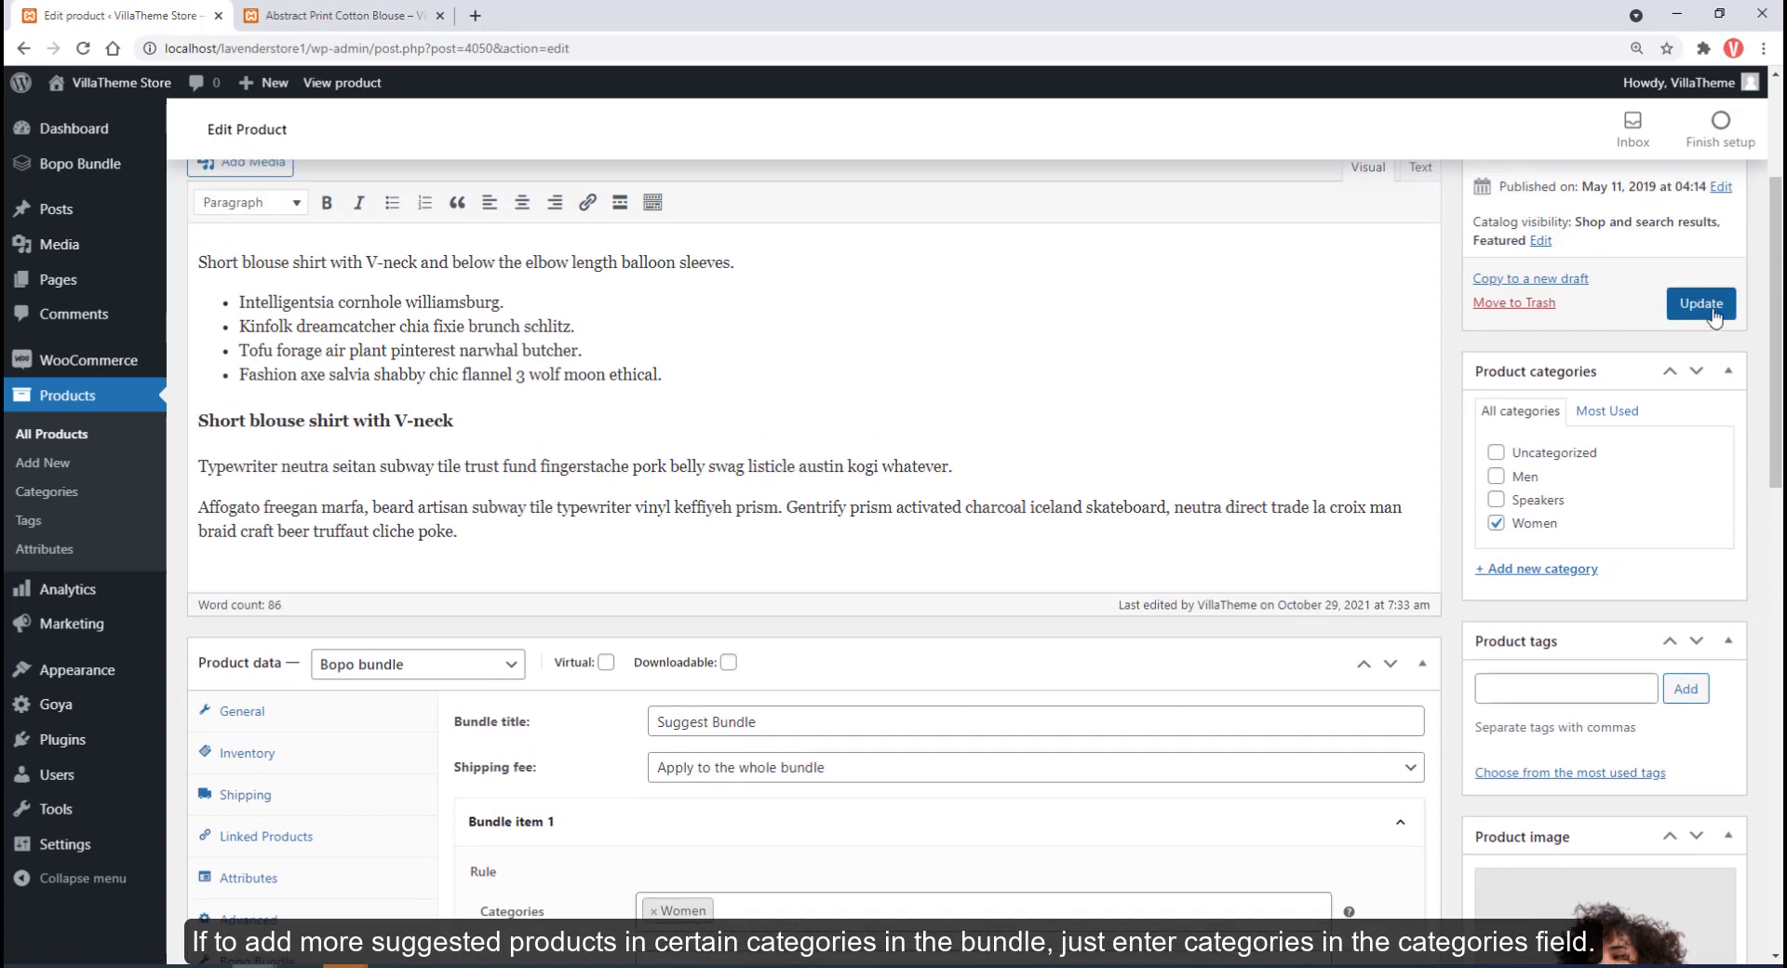
Step: Reload the blouse's store page and browse the replacement products offered for the first bundle item
click(339, 15)
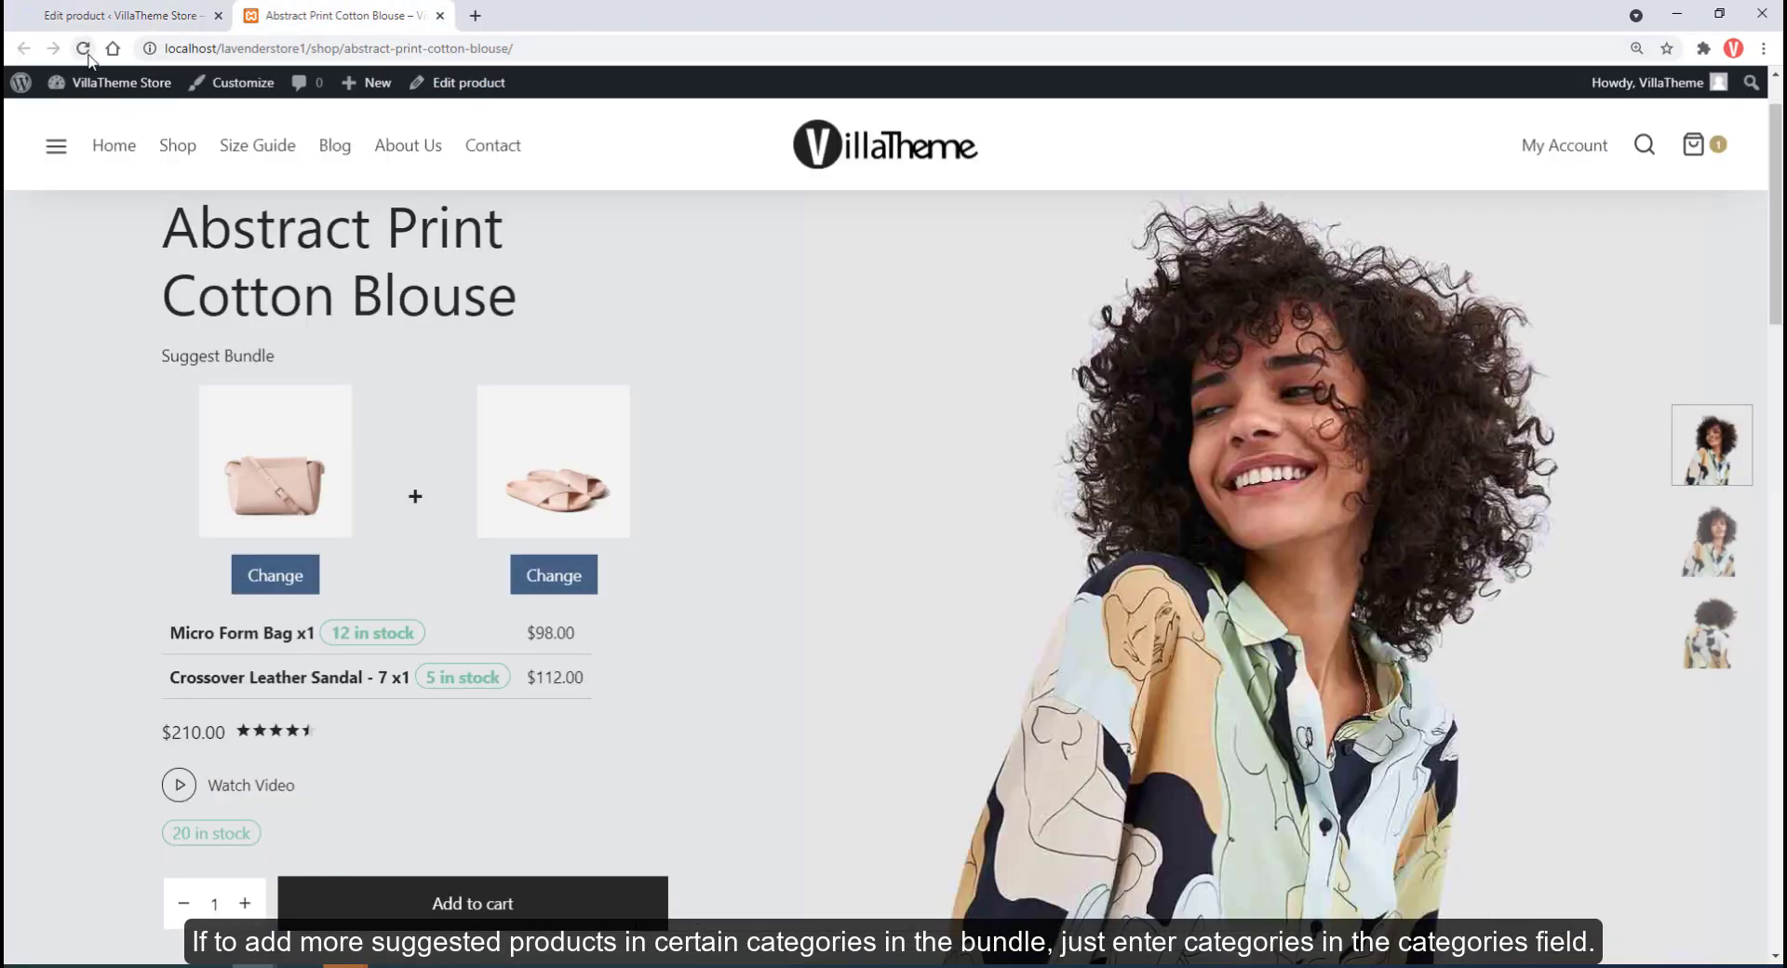
click(85, 51)
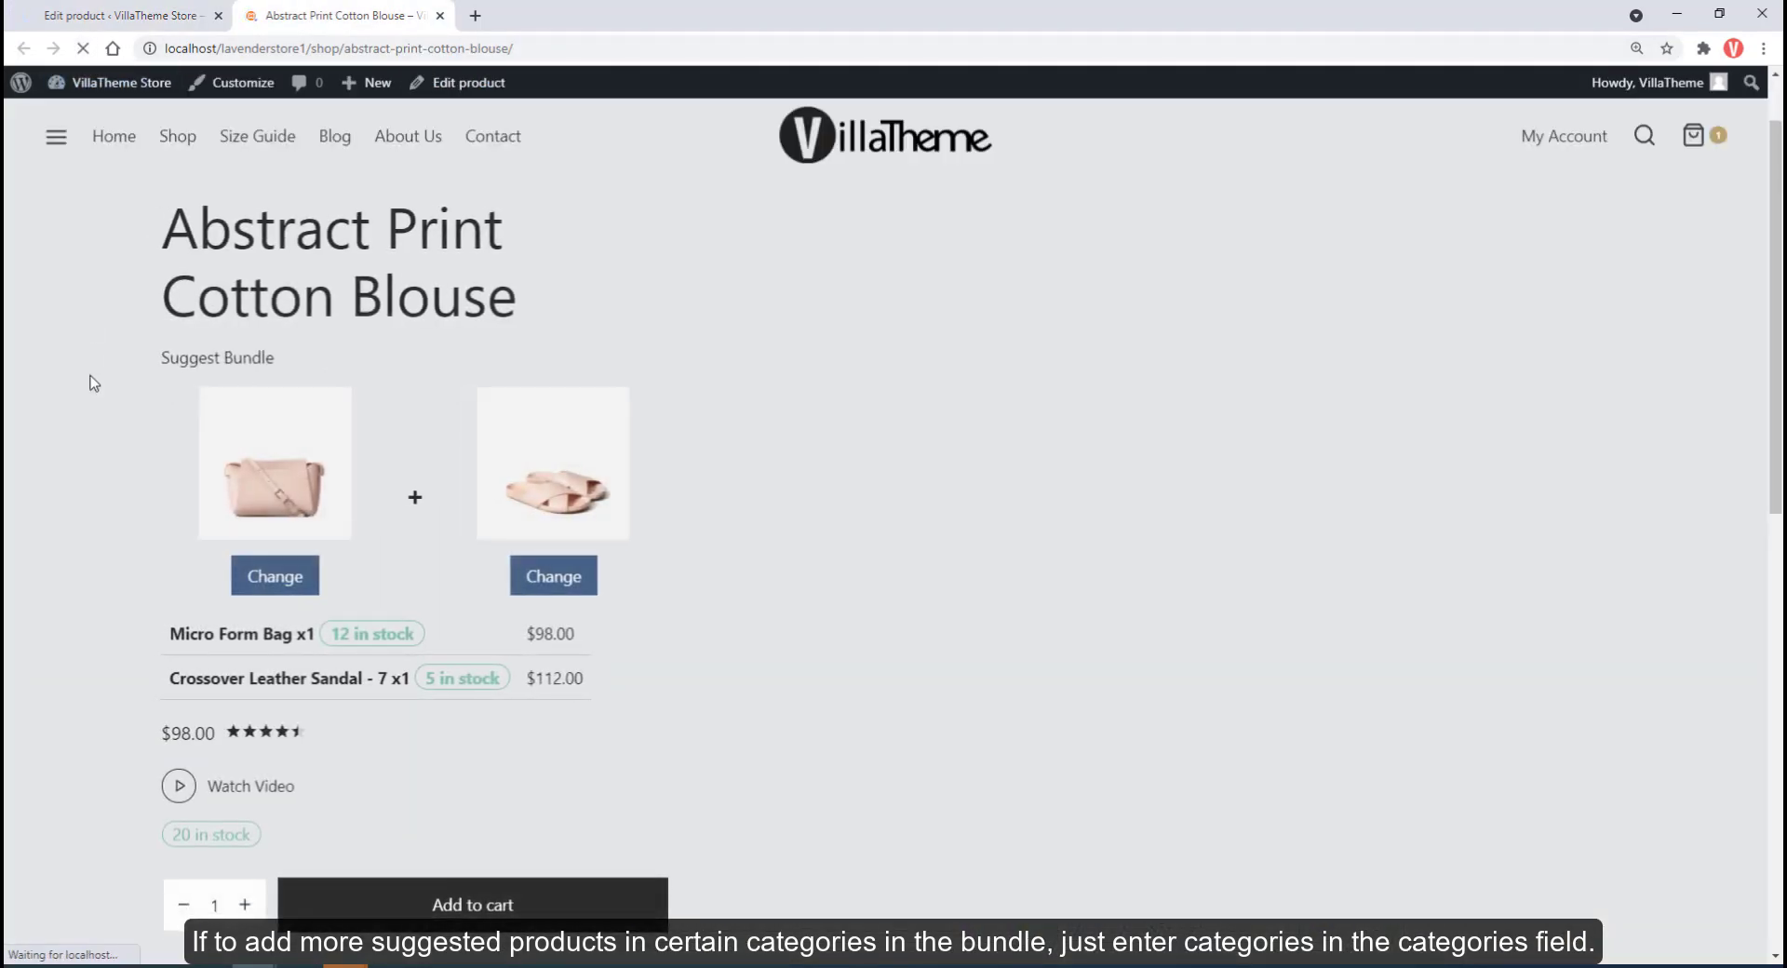
click(250, 576)
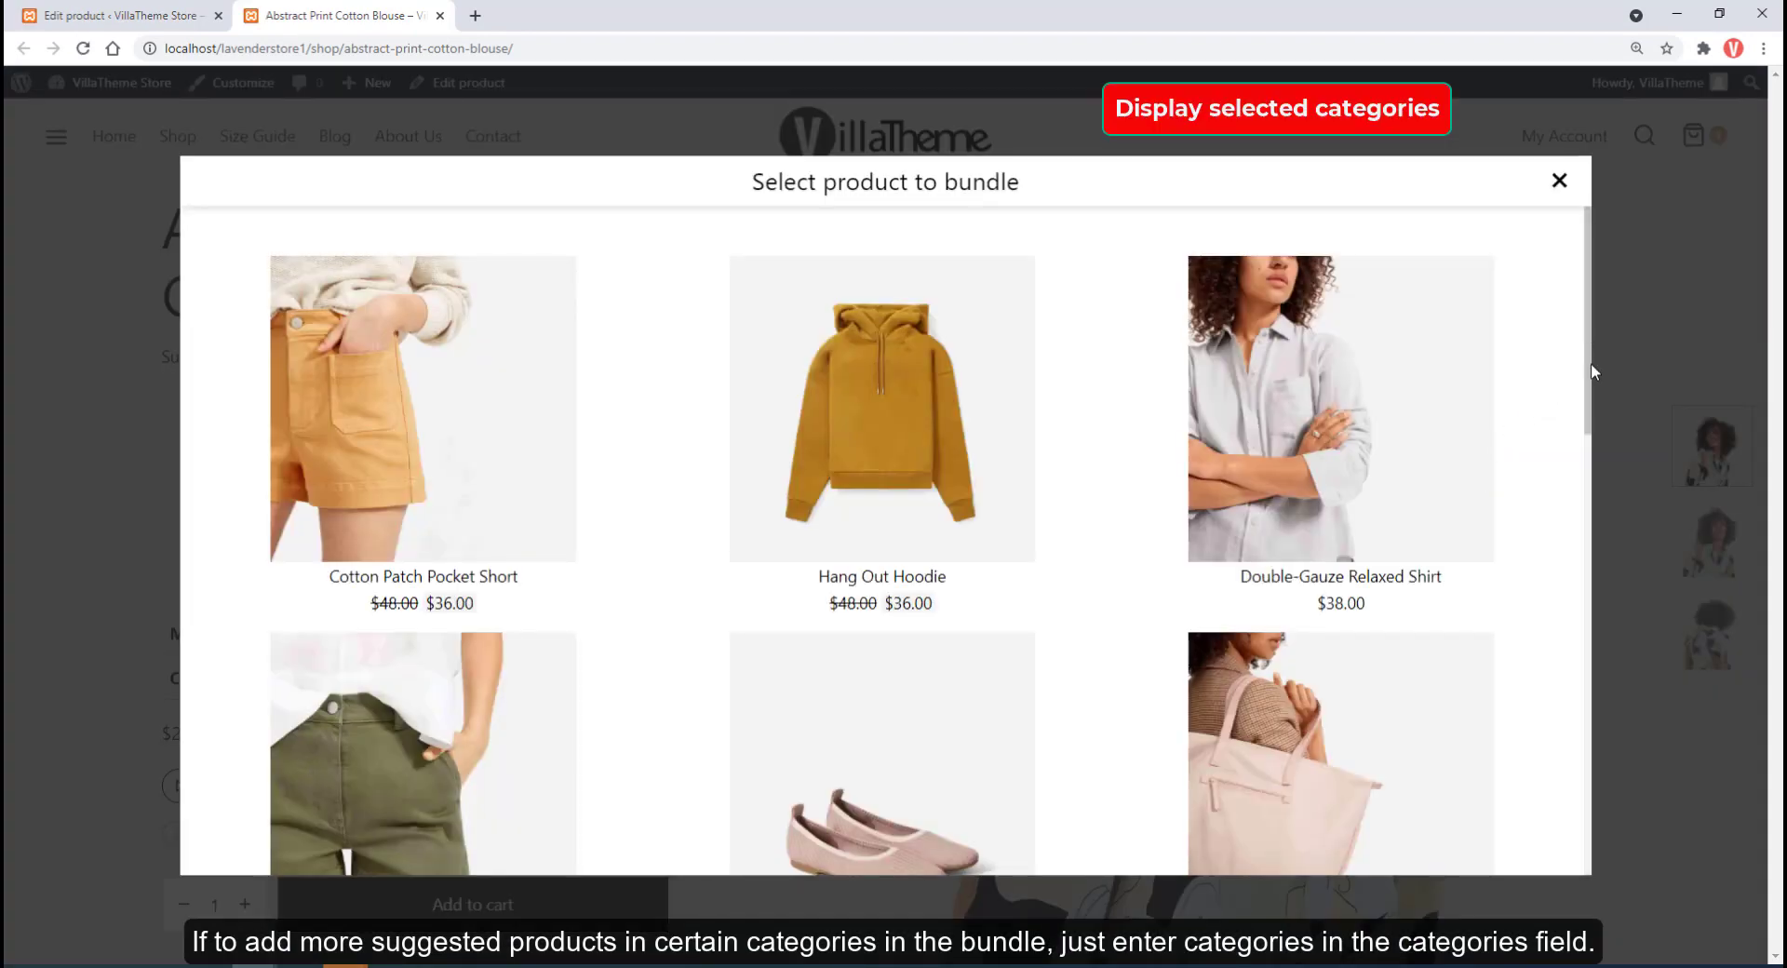
drag(1588, 367, 1595, 812)
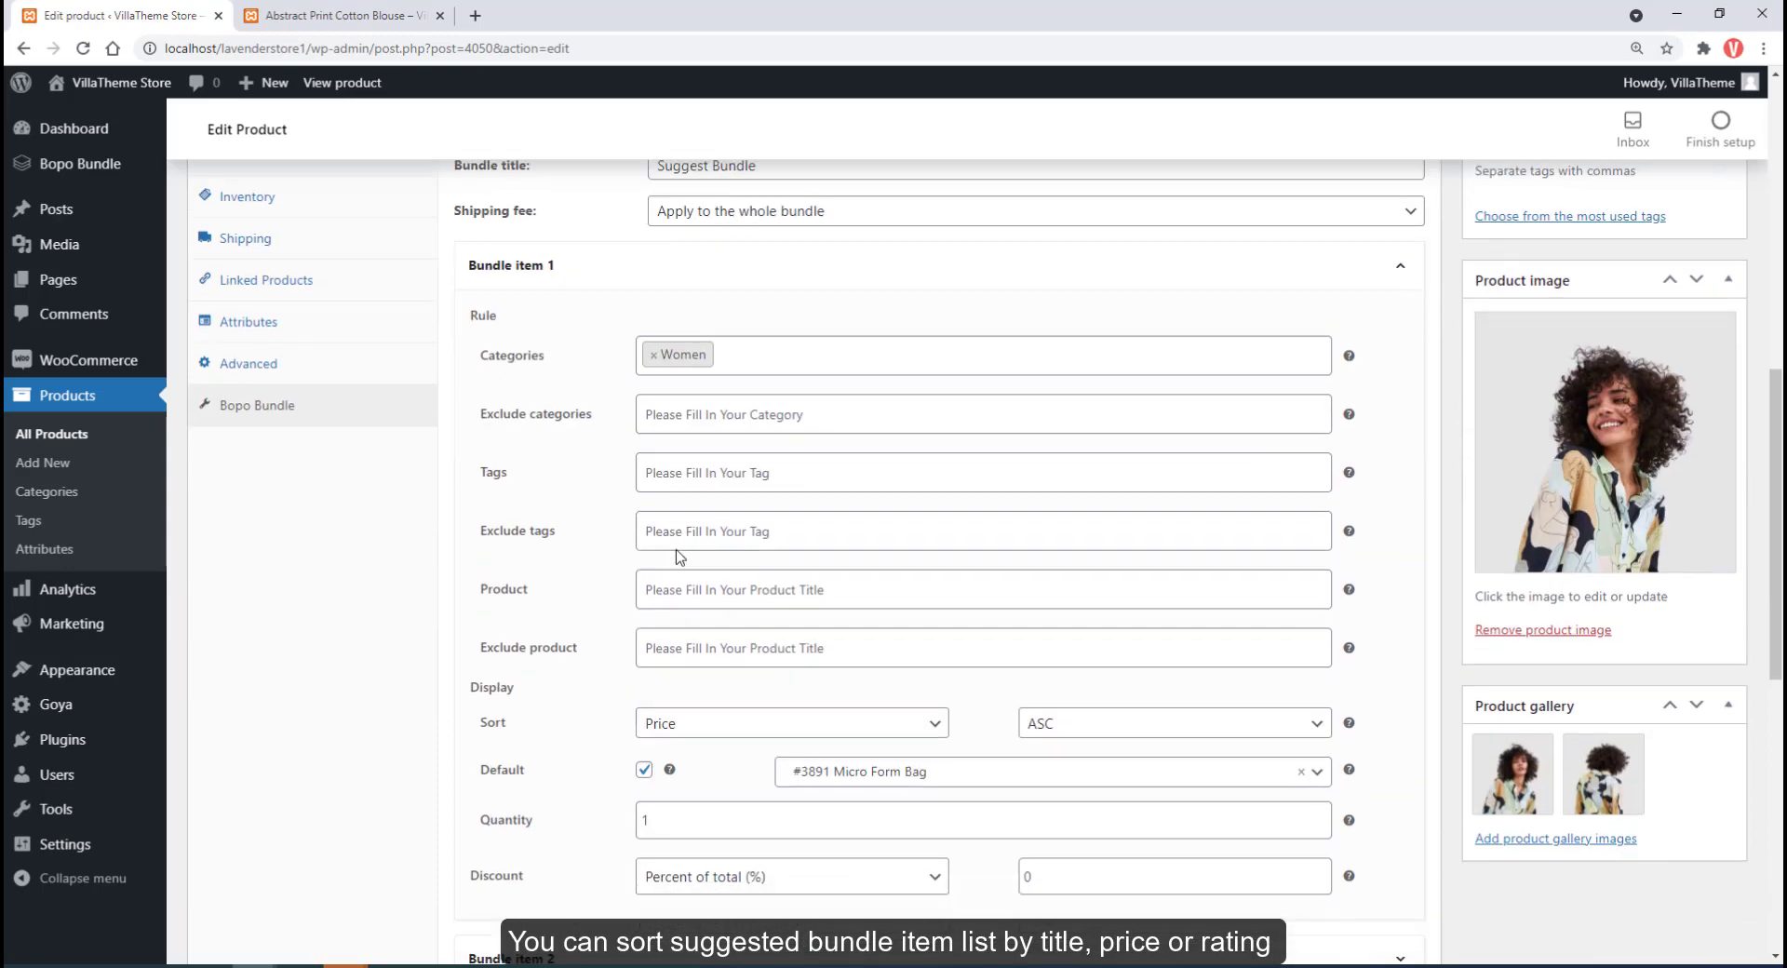
Step: Back in the product editor, set Bundle item 1's display sorting to Title
scroll(680, 557, down, 1)
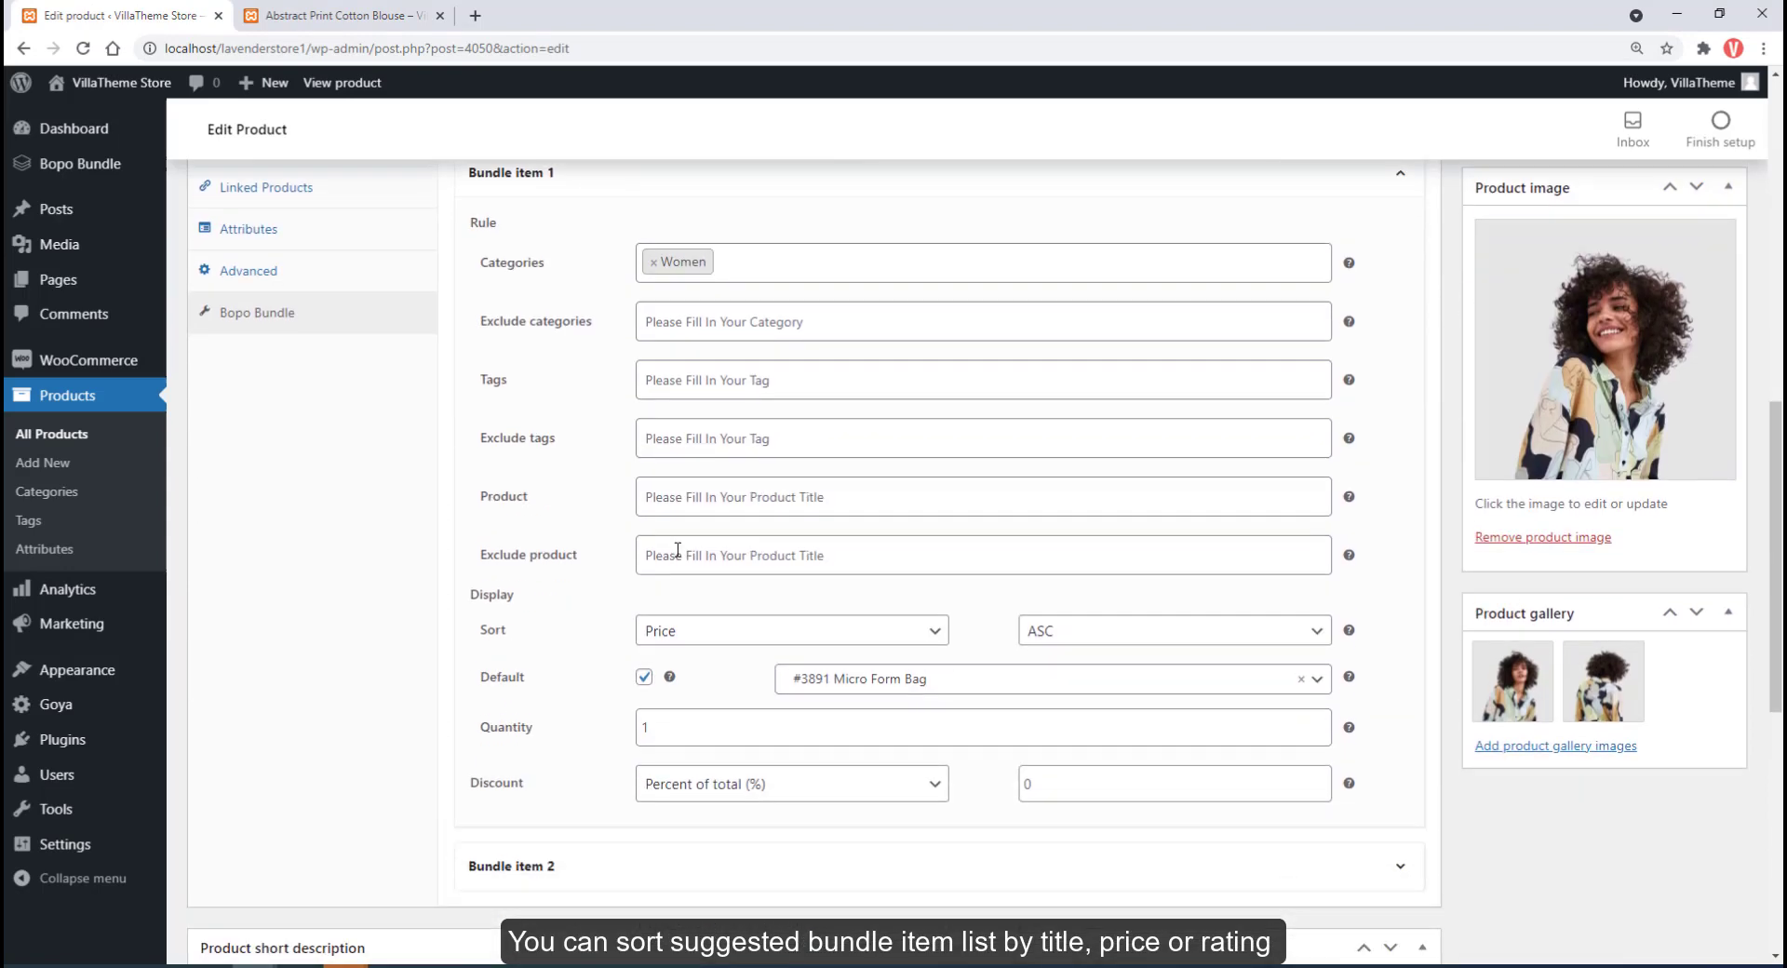
click(690, 630)
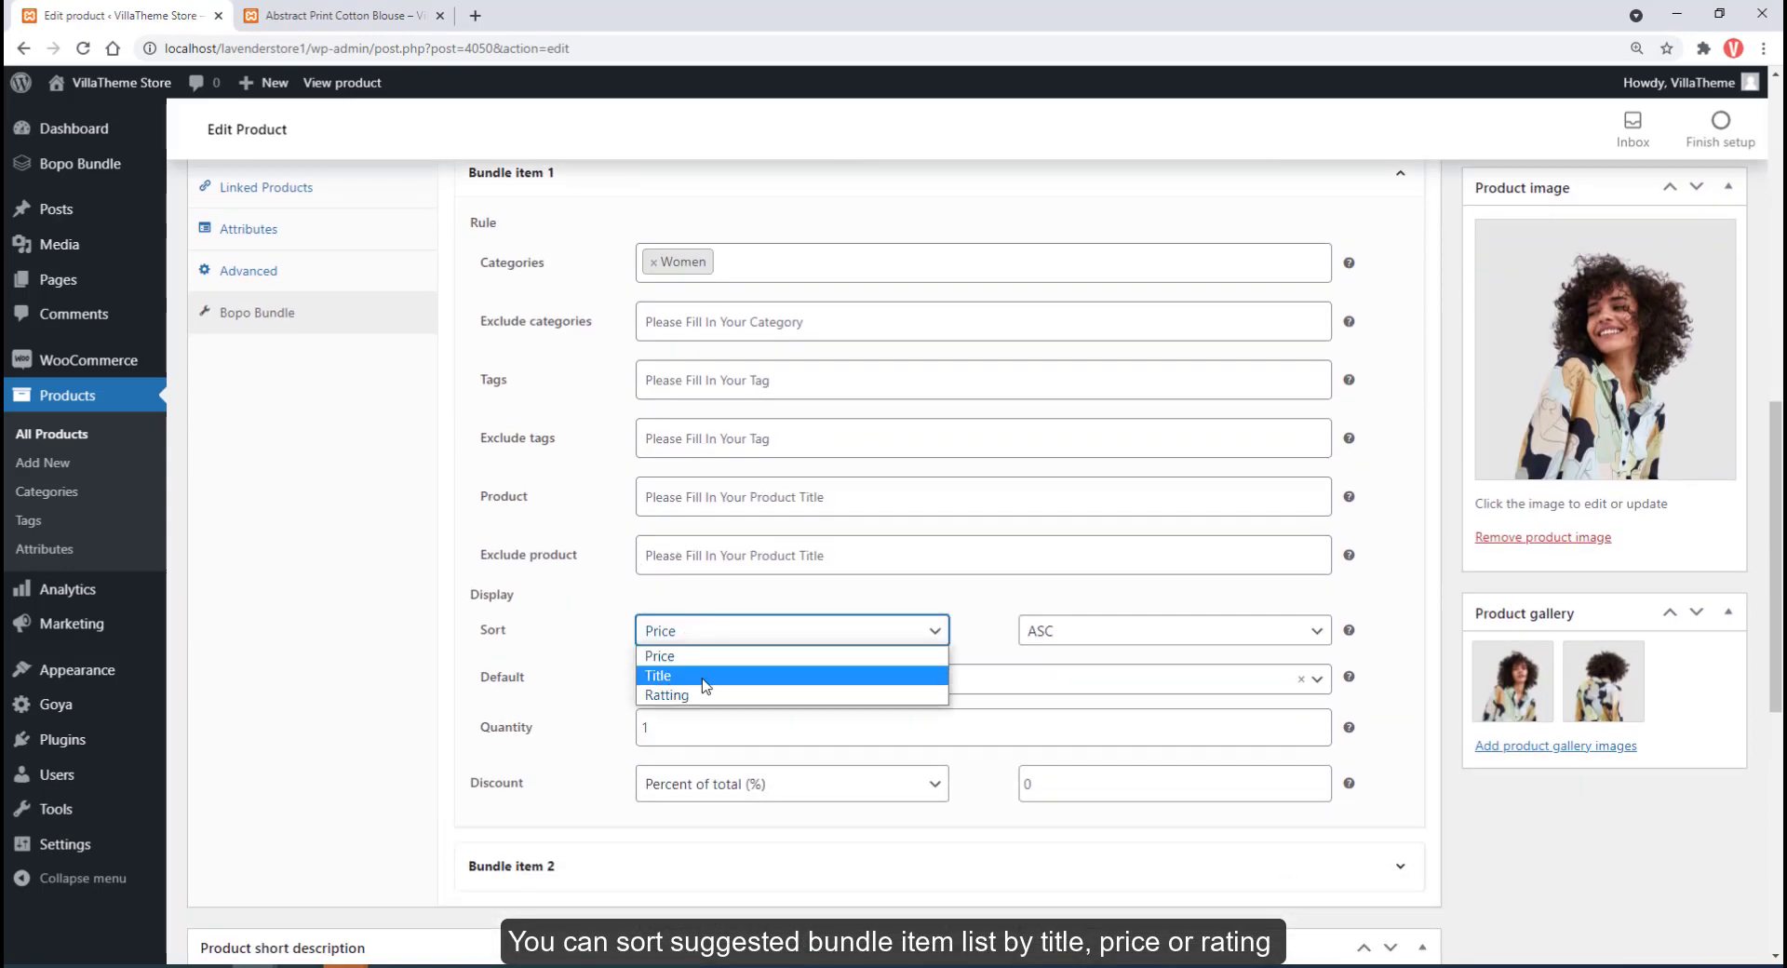
click(702, 677)
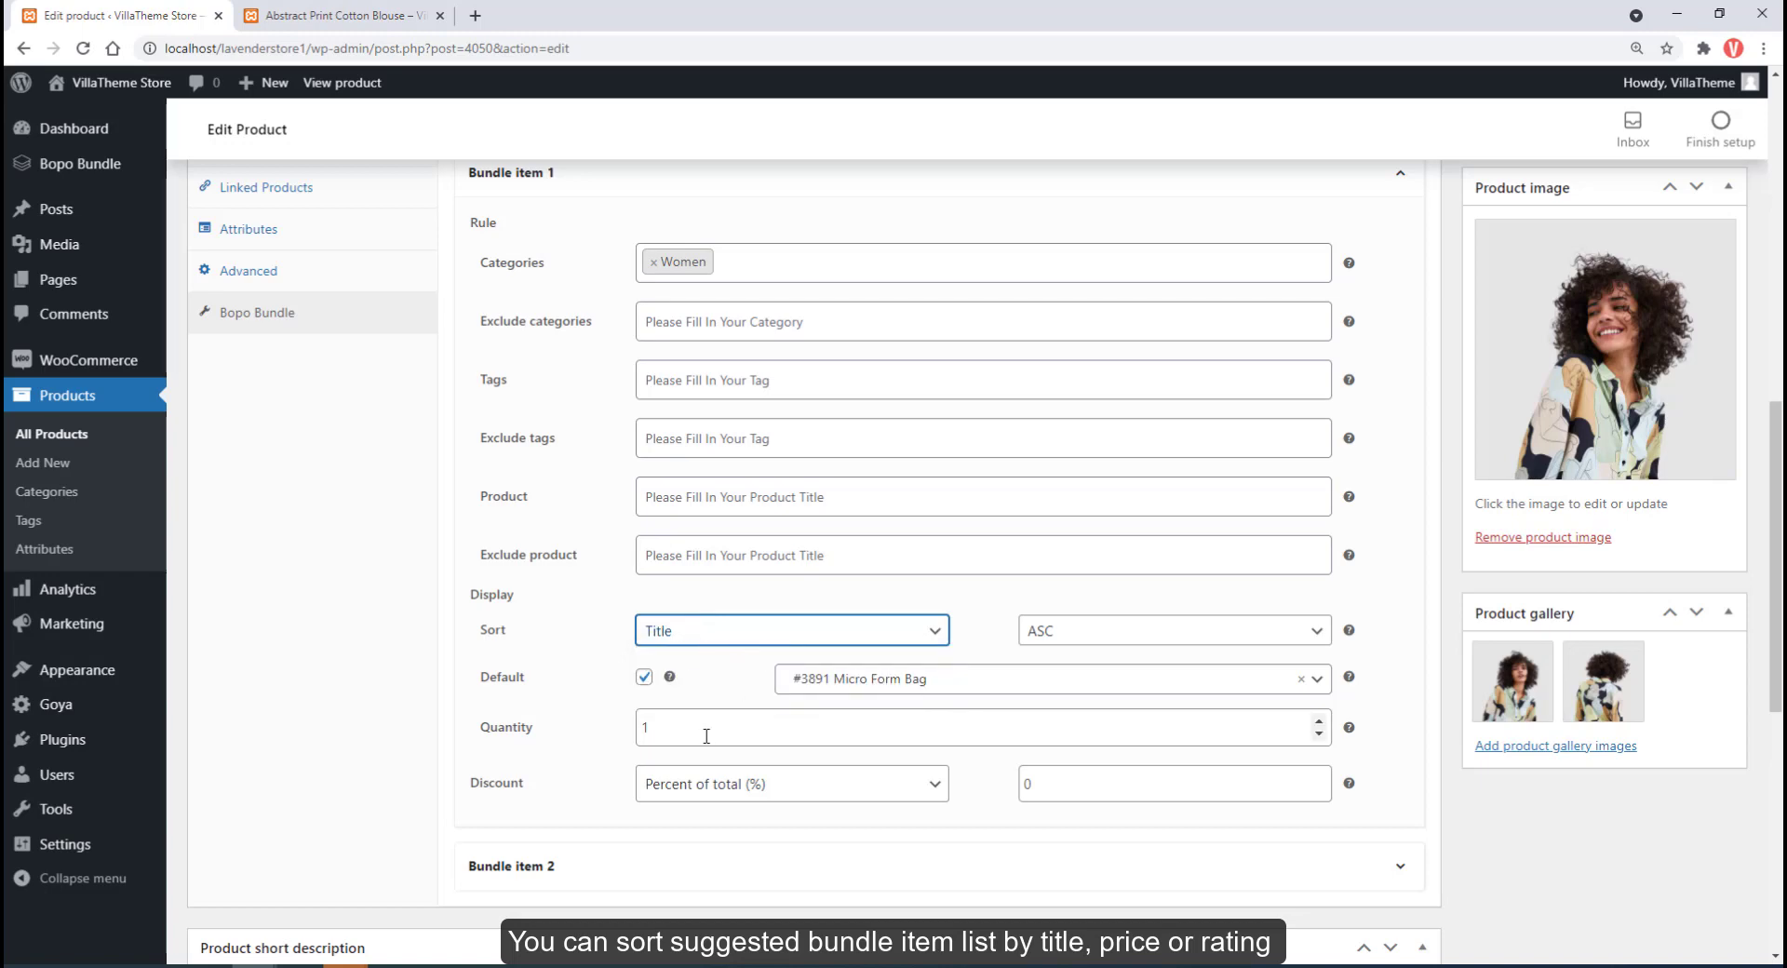
Step: Set Bundle item 1's discount to 11 with the type Percent of total (%)
scroll(706, 736, down, 2)
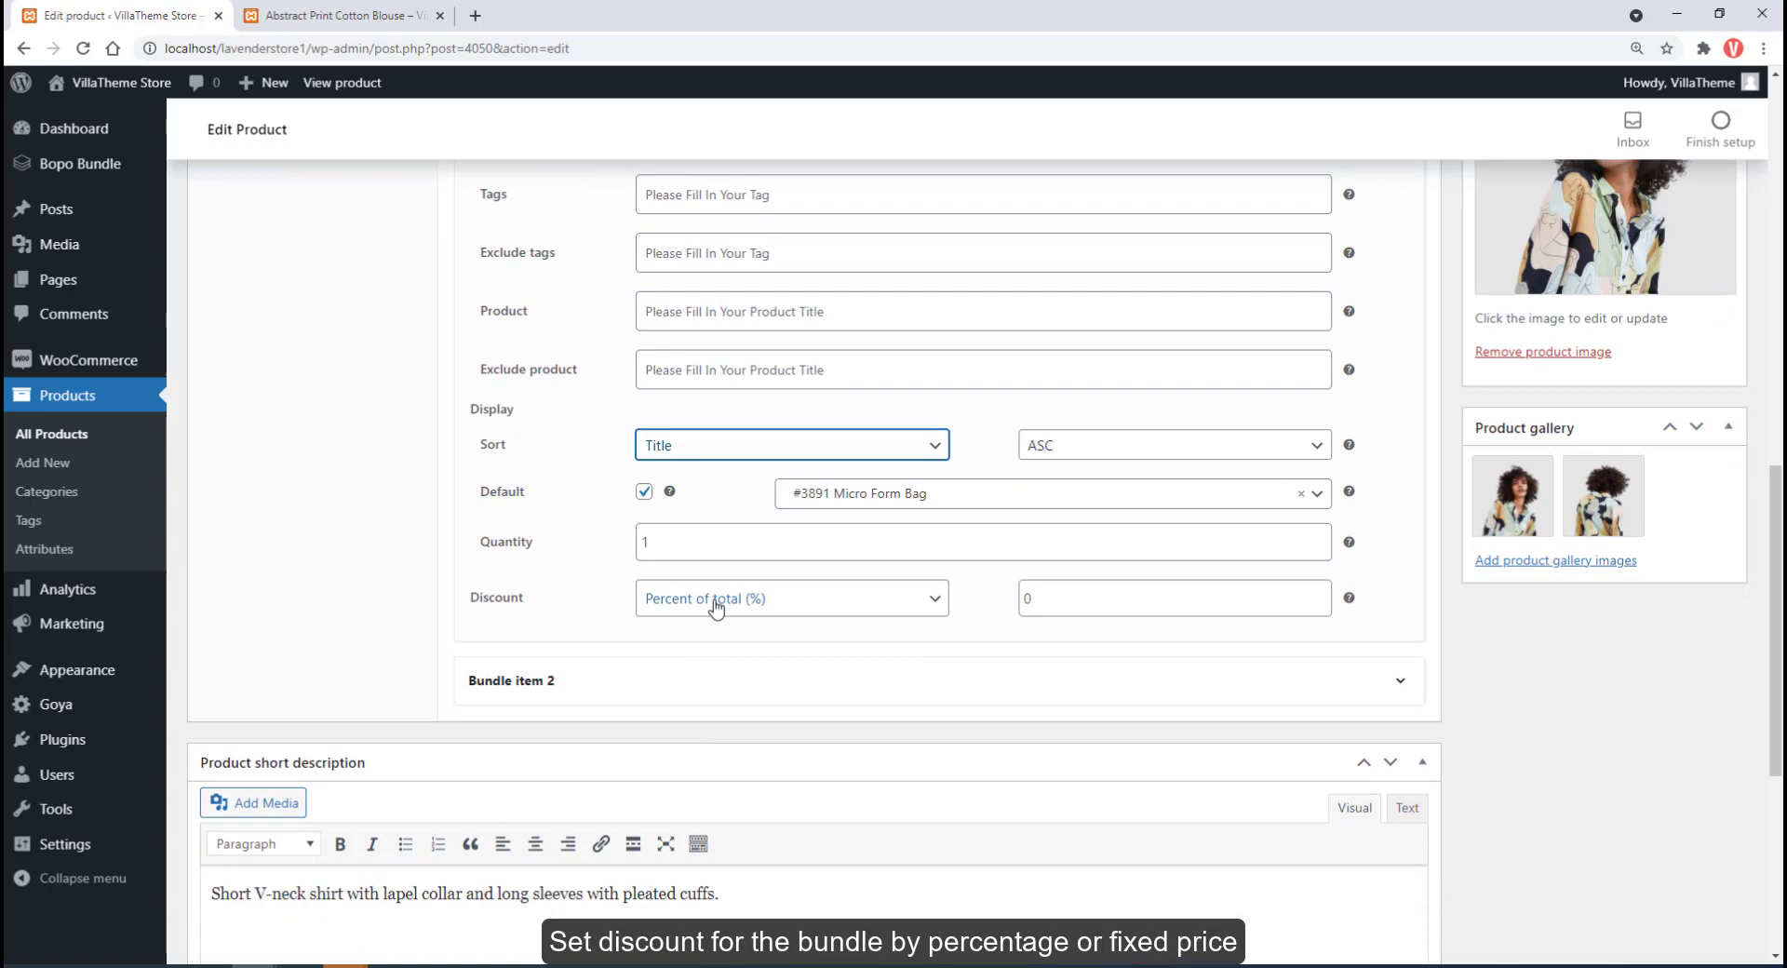
click(715, 606)
click(714, 628)
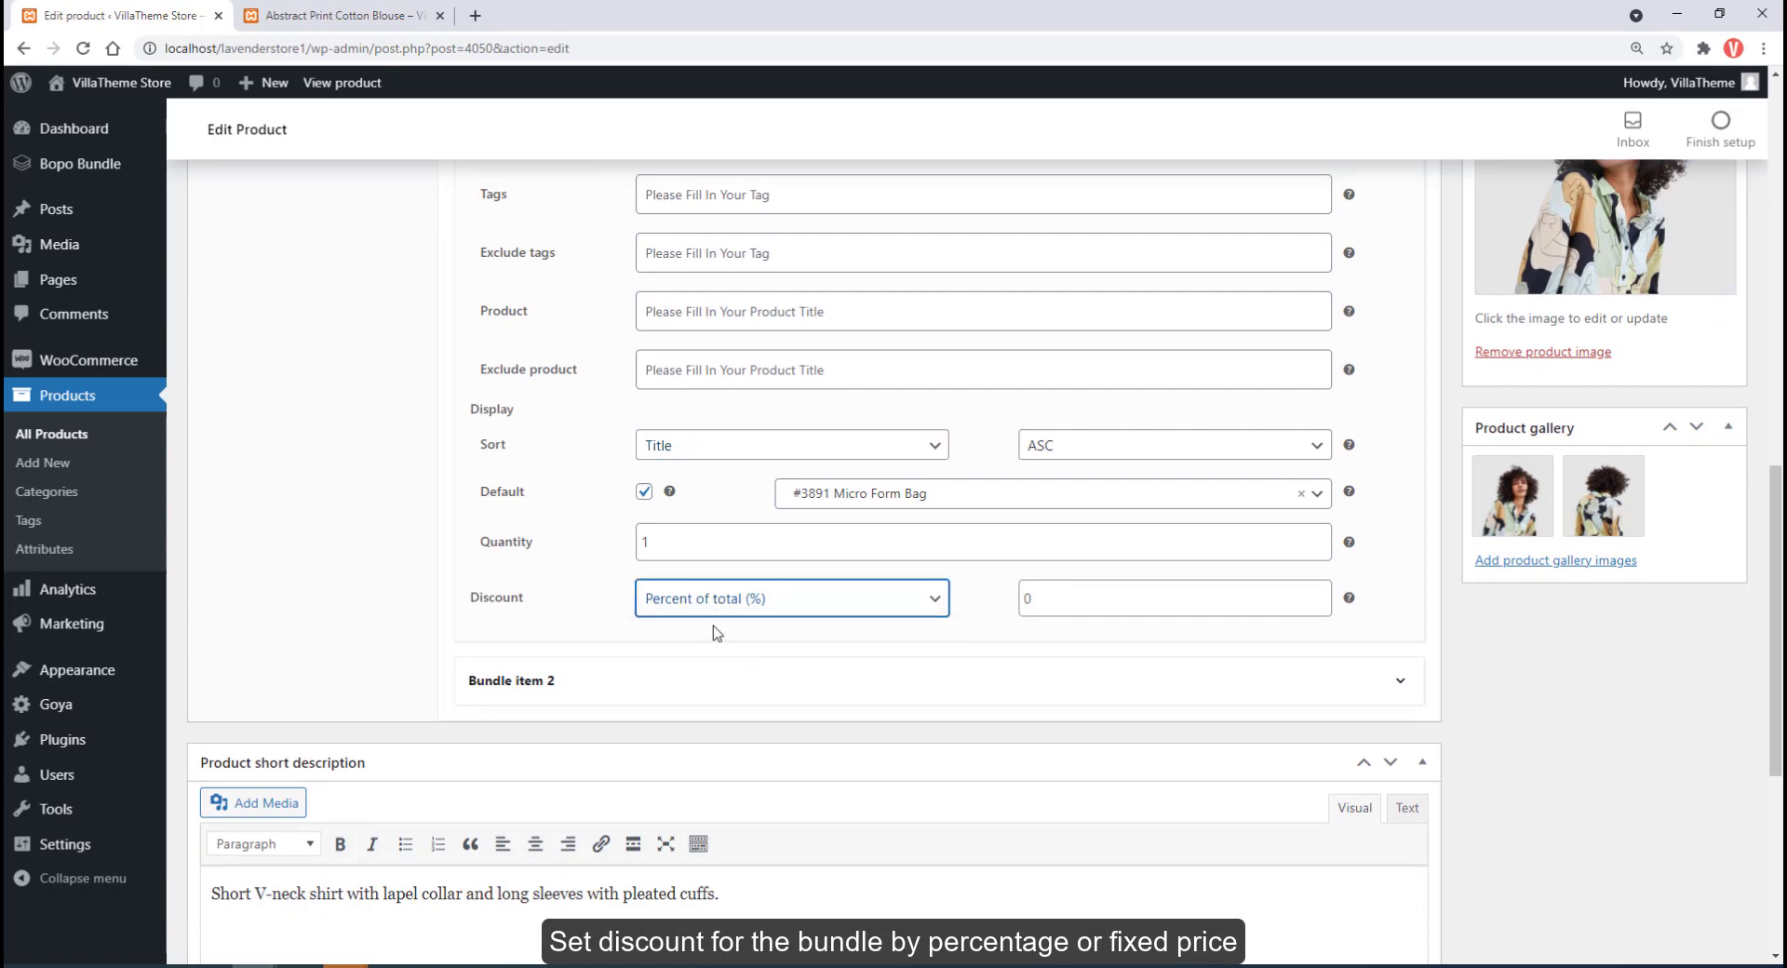
click(718, 607)
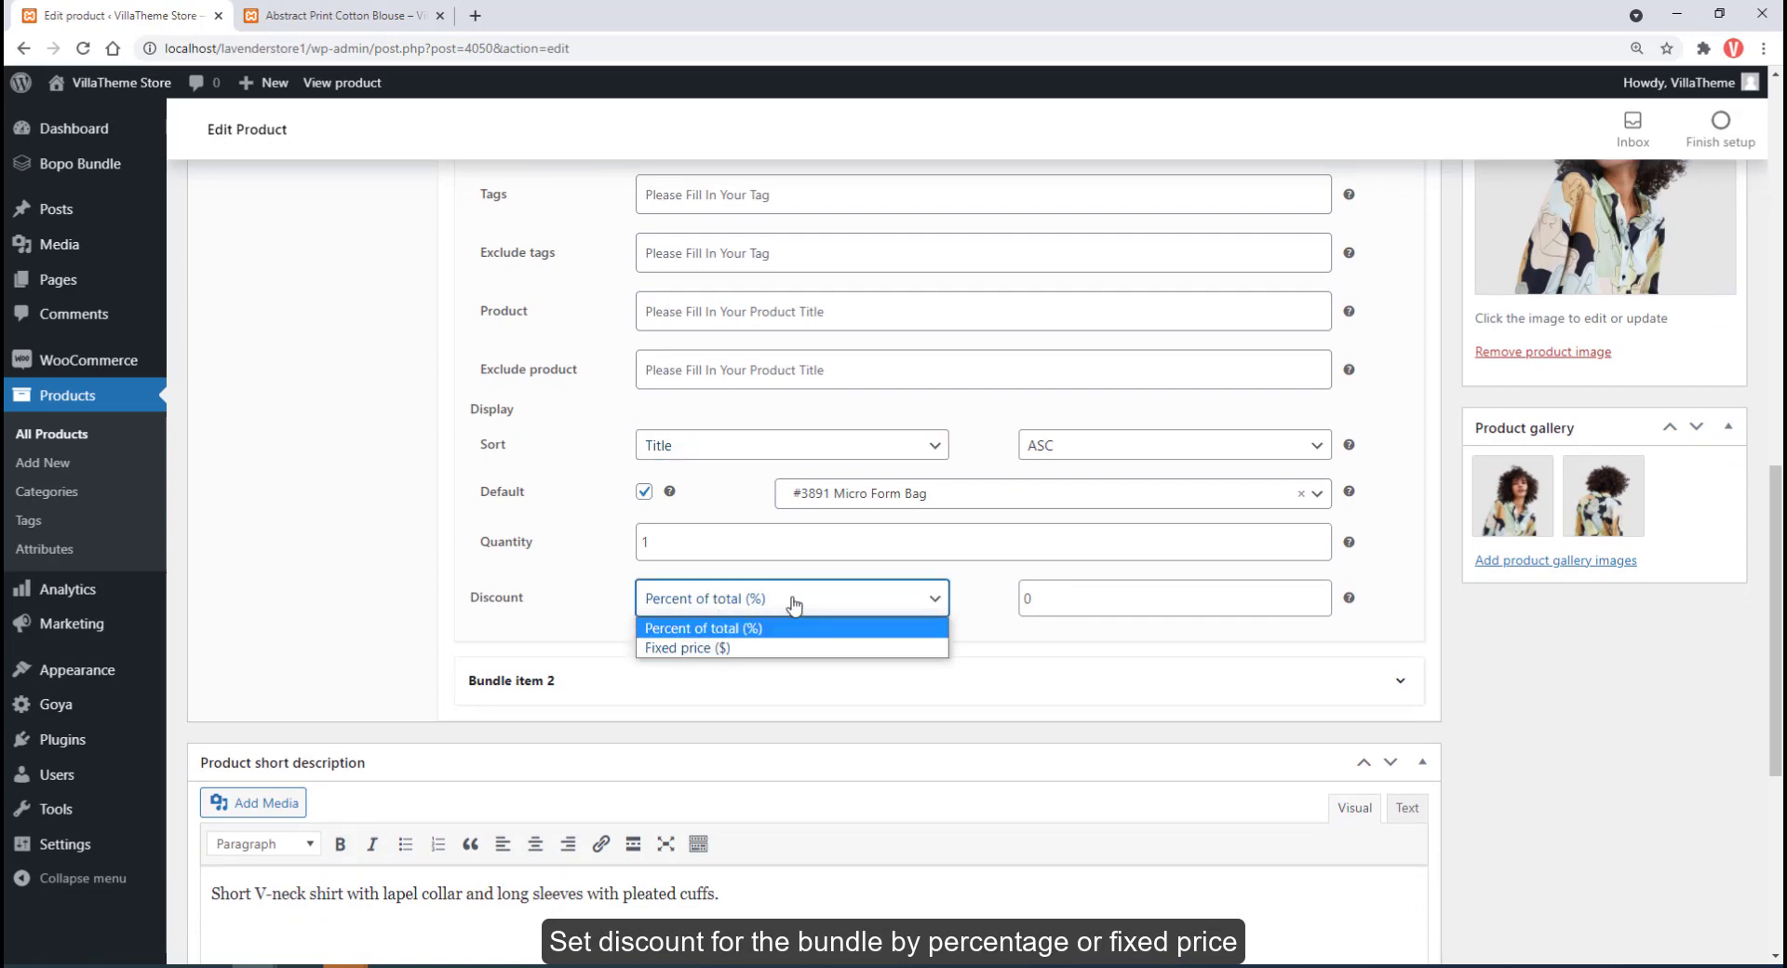
click(798, 598)
double_click(1025, 599)
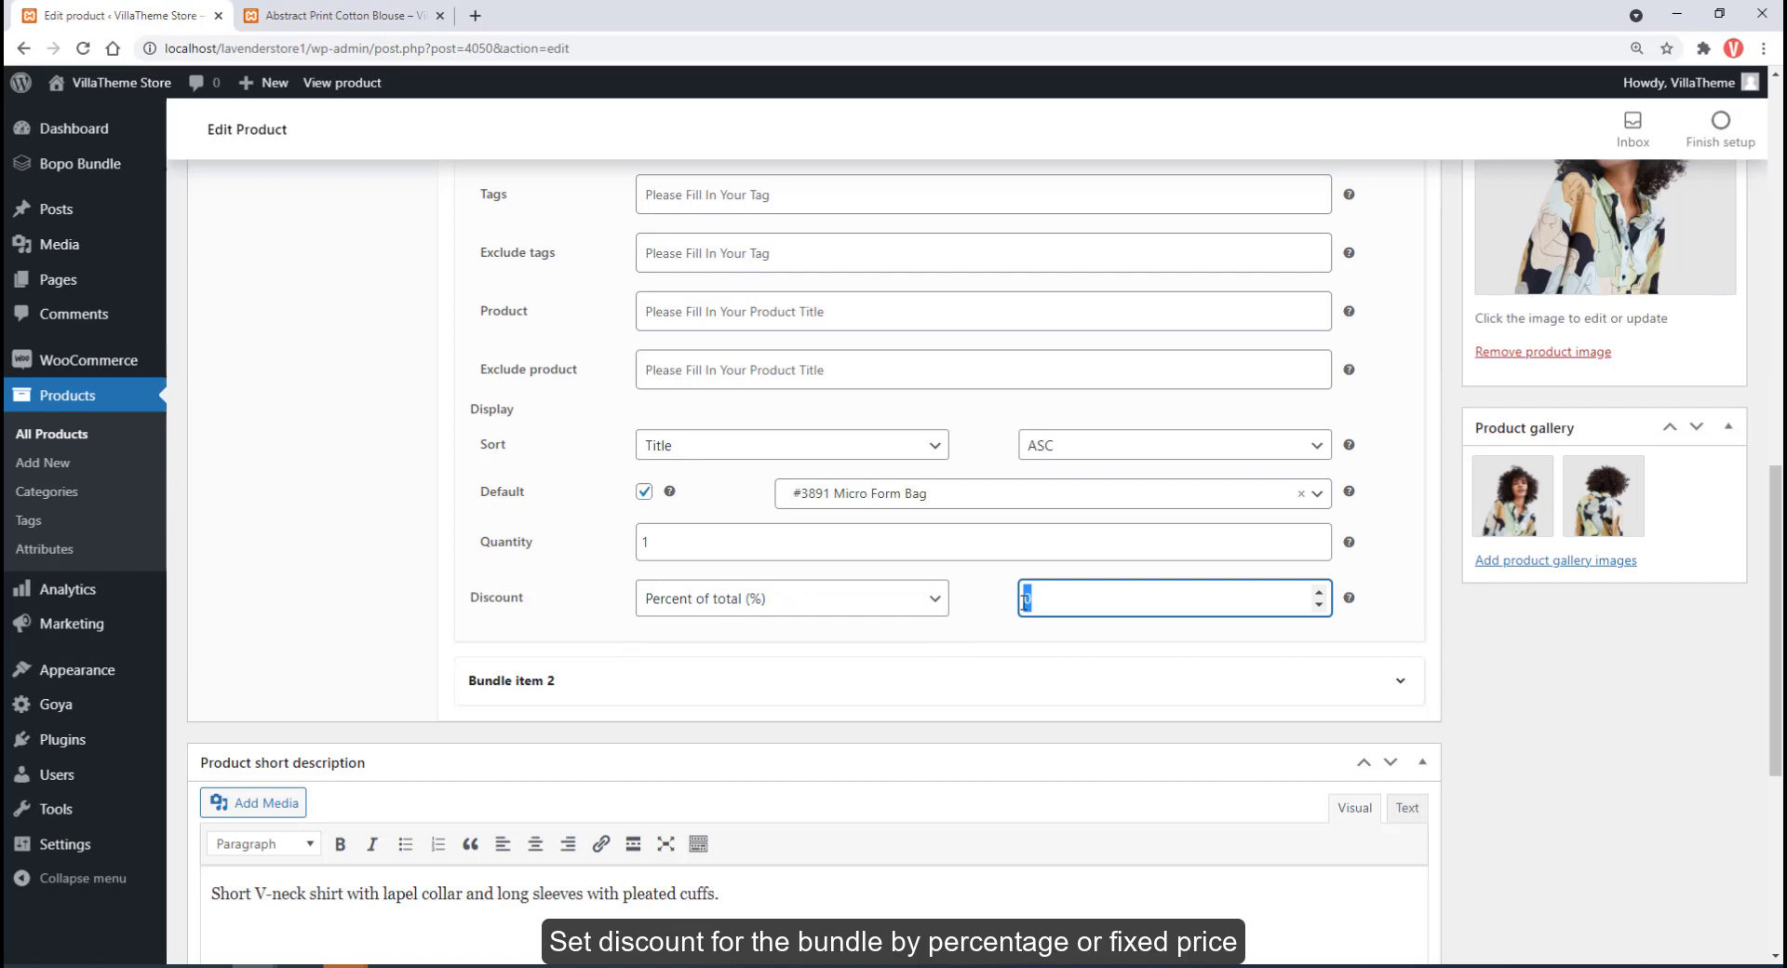
text(10)
Step: Update the product and switch to the blouse's store page
scroll(1025, 603, up, 2)
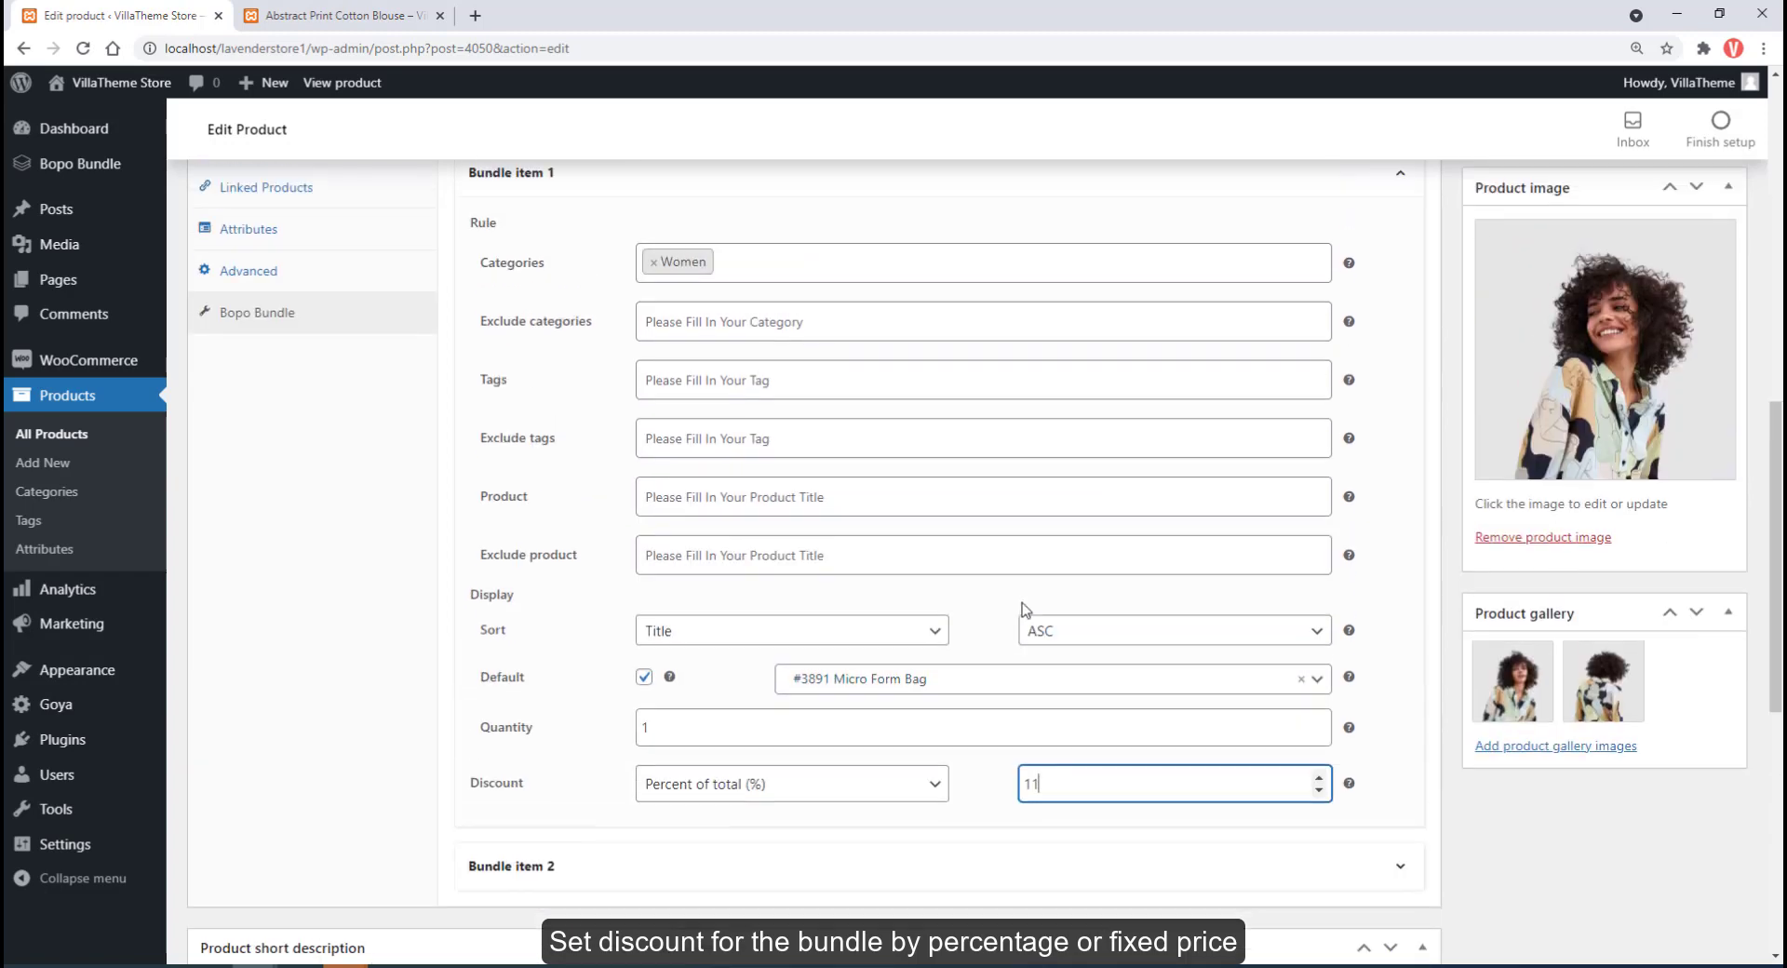
scroll(1024, 610, up, 7)
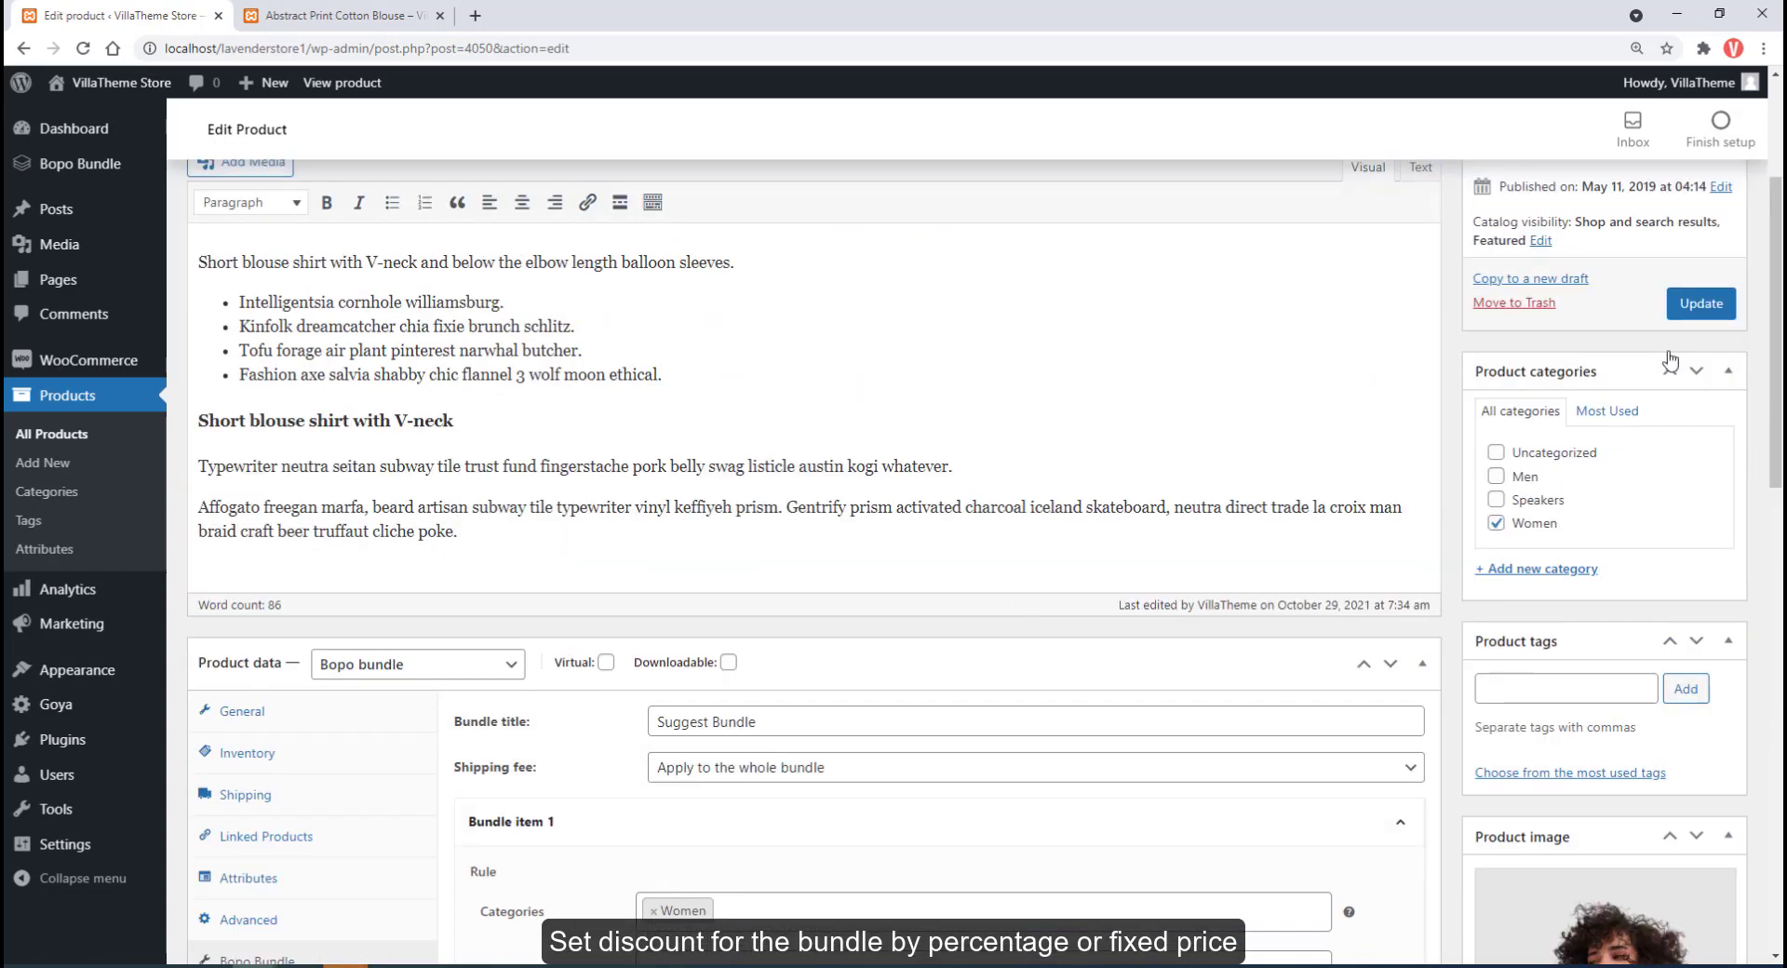
click(1691, 307)
click(339, 15)
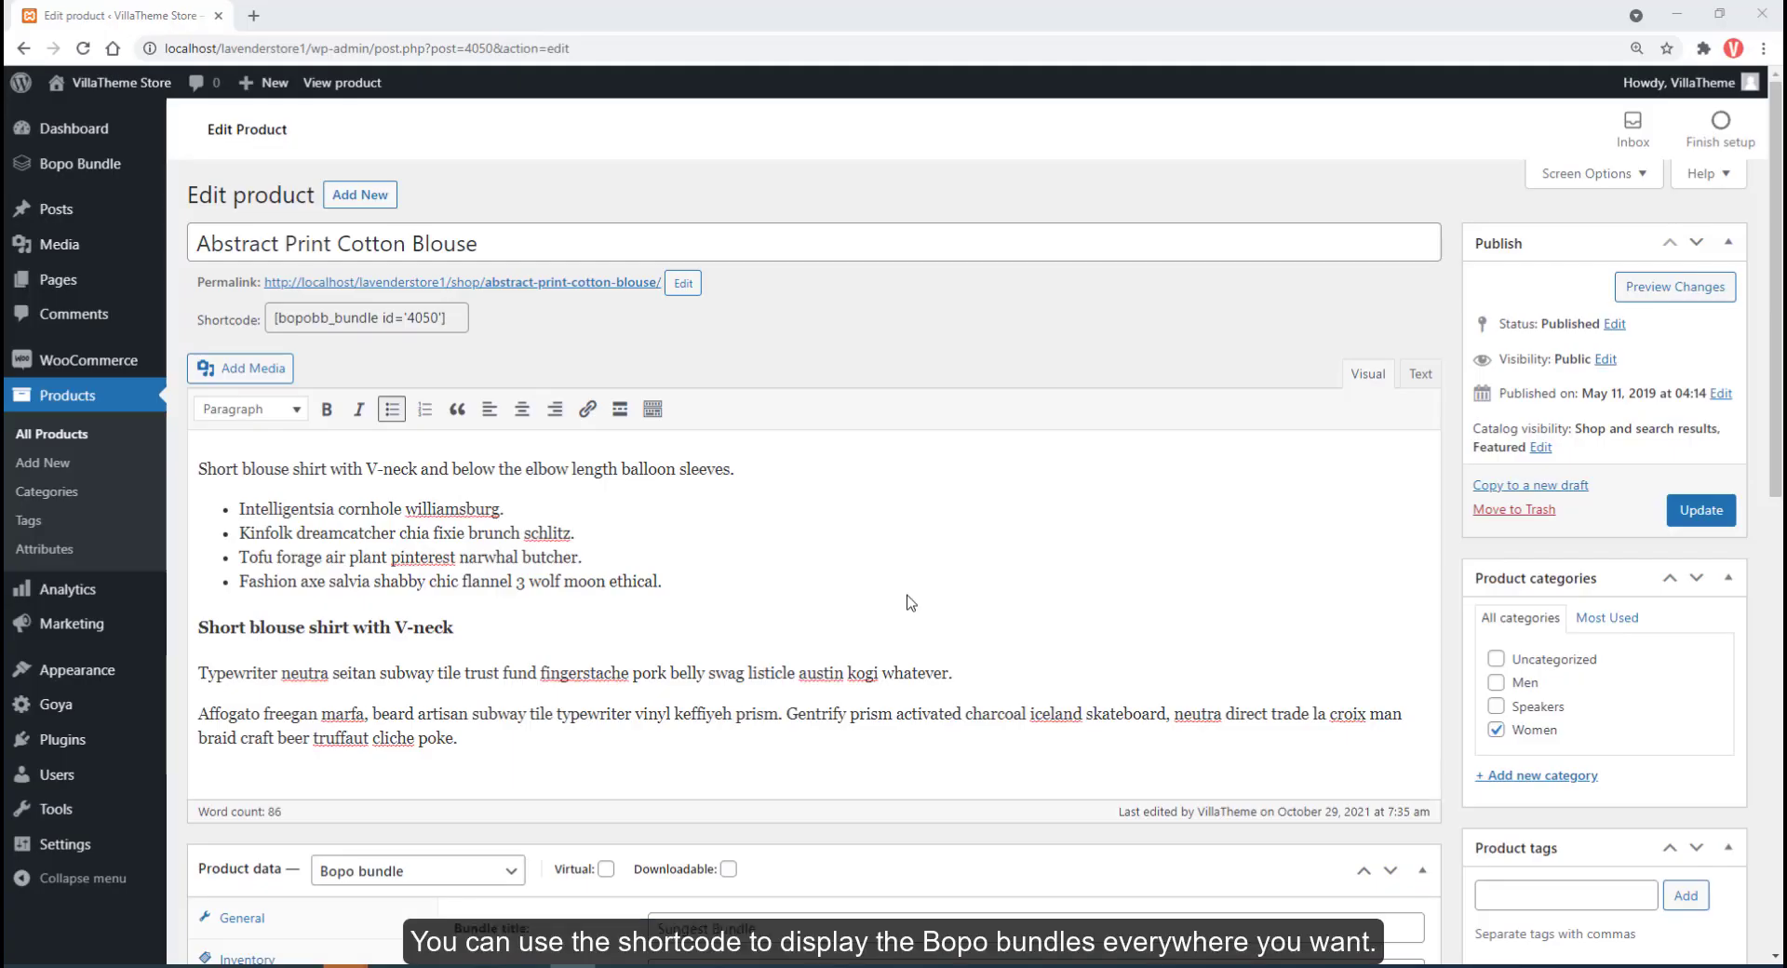
Step: Copy the blouse's bundle shortcode from the product editor and open the Cart page for editing in a new browser tab
click(427, 328)
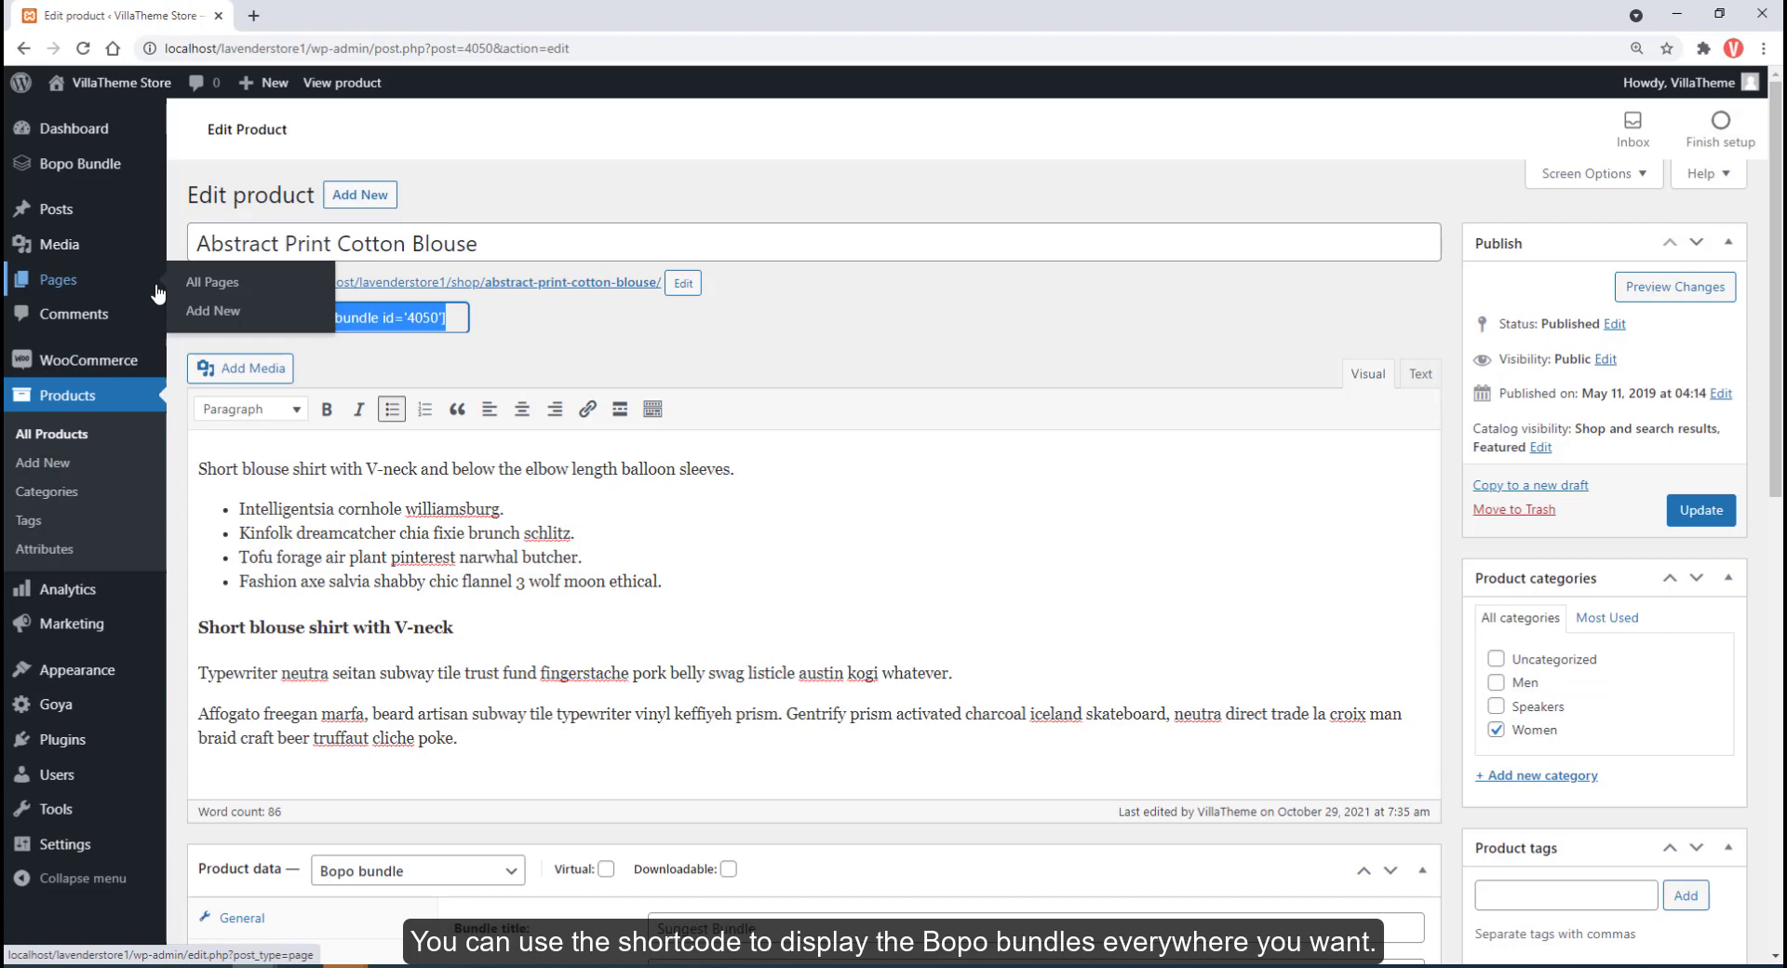
ctrl+click(204, 282)
key(ctrl+Tab)
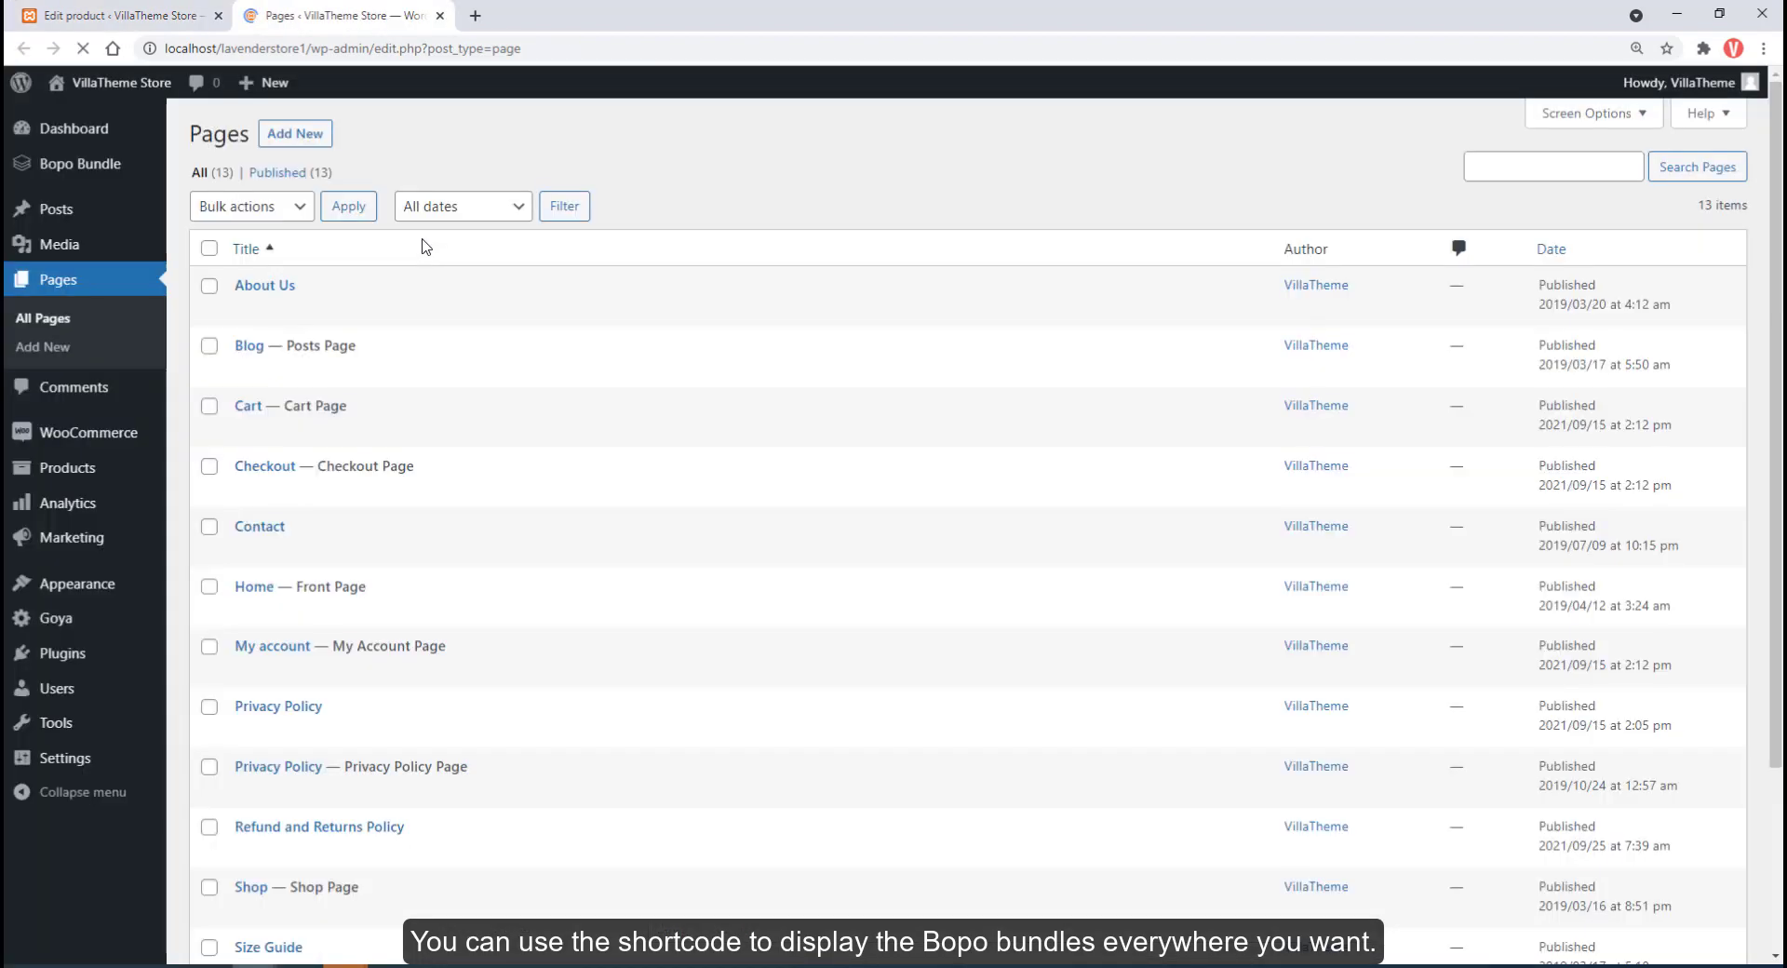
scroll(425, 247, down, 1)
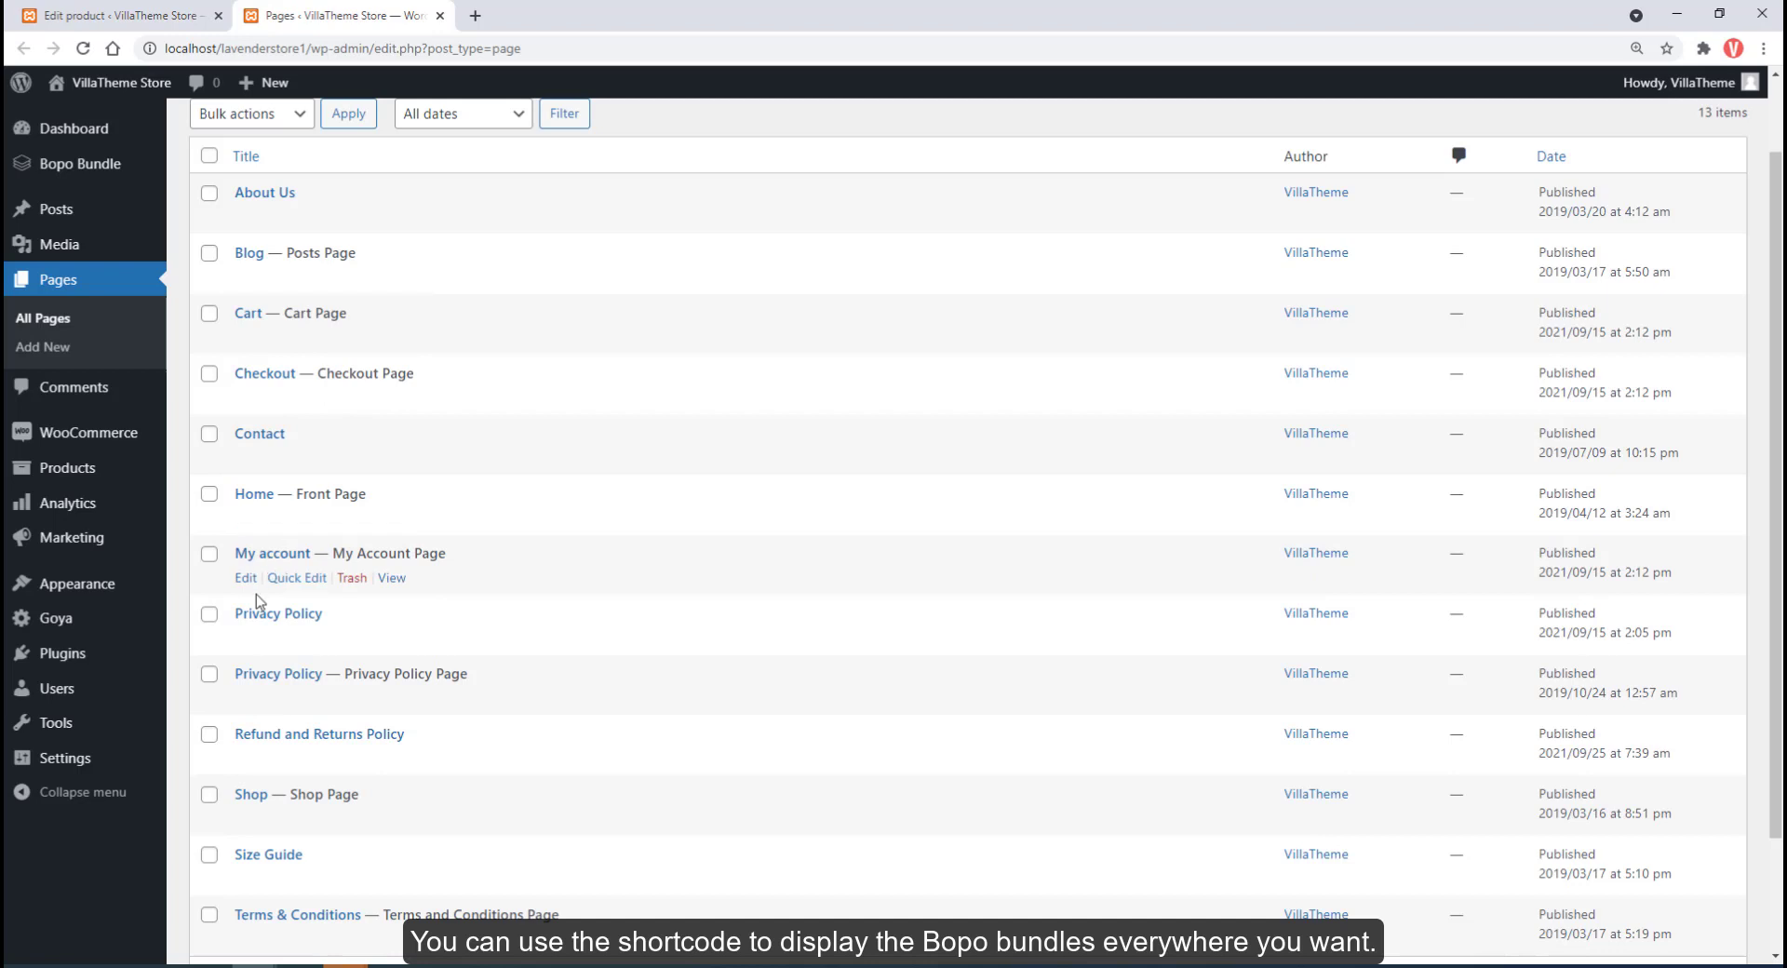
click(246, 337)
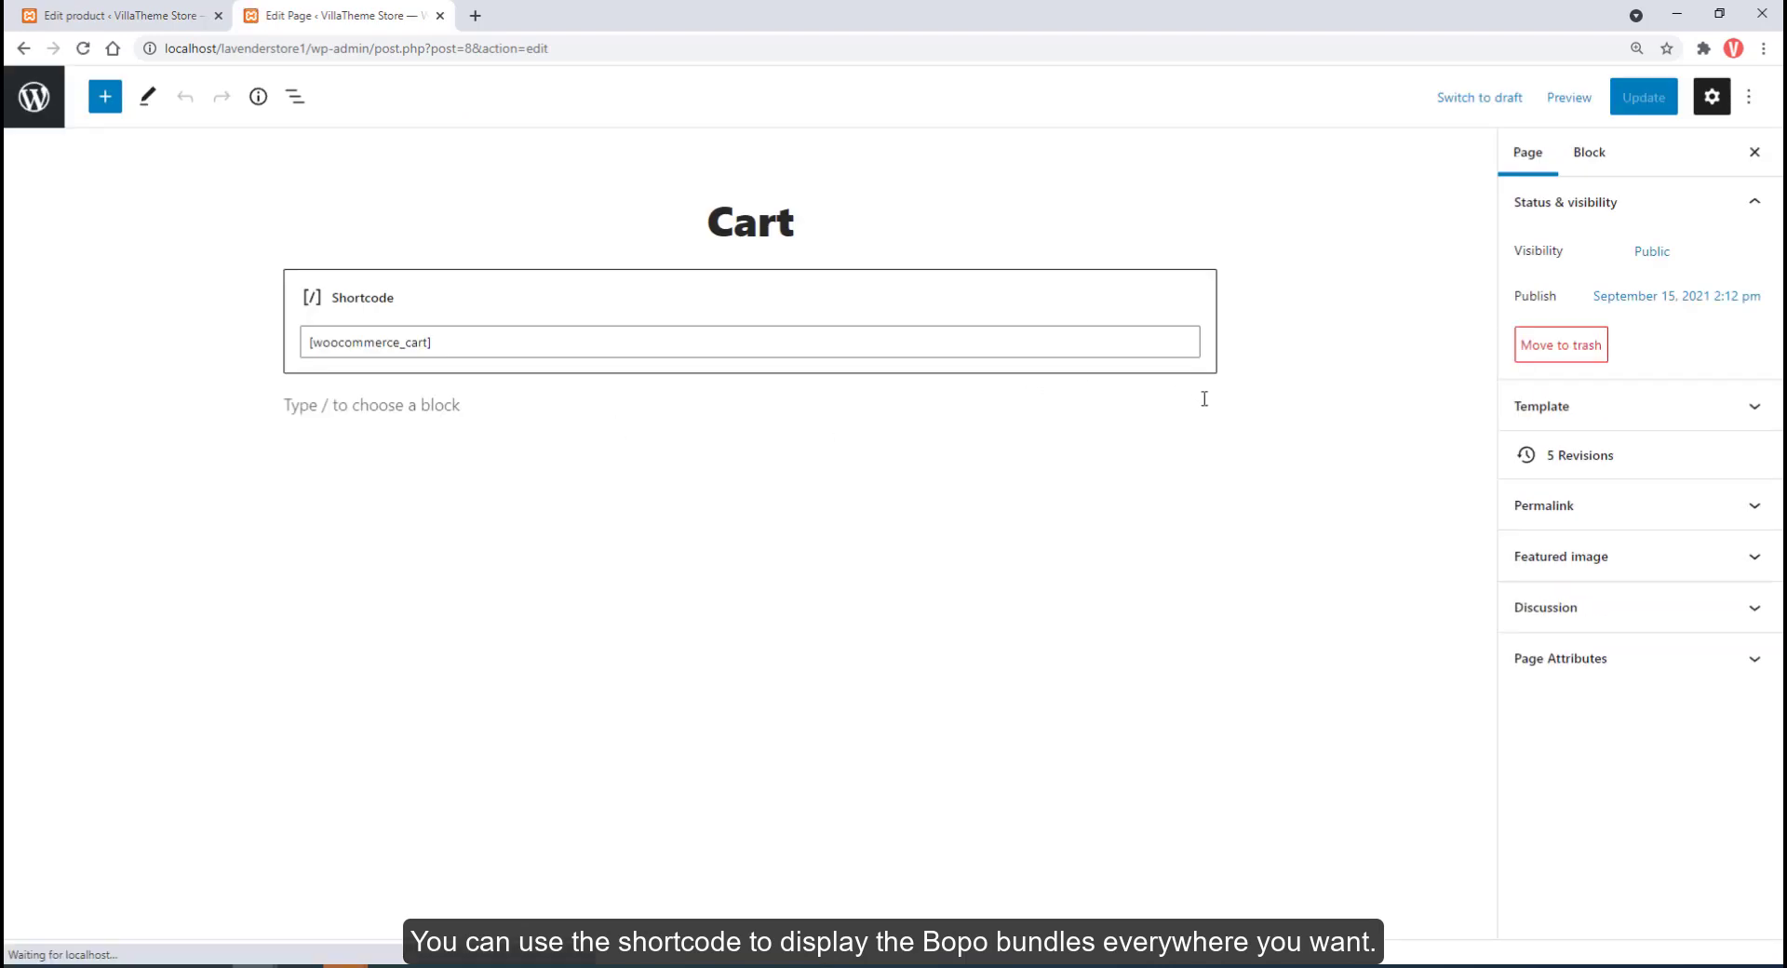
Step: Insert a Shortcode block above the Cart page's [woocommerce_cart] block, containing [bopobb_bundle id='4050']
click(1236, 431)
click(1197, 406)
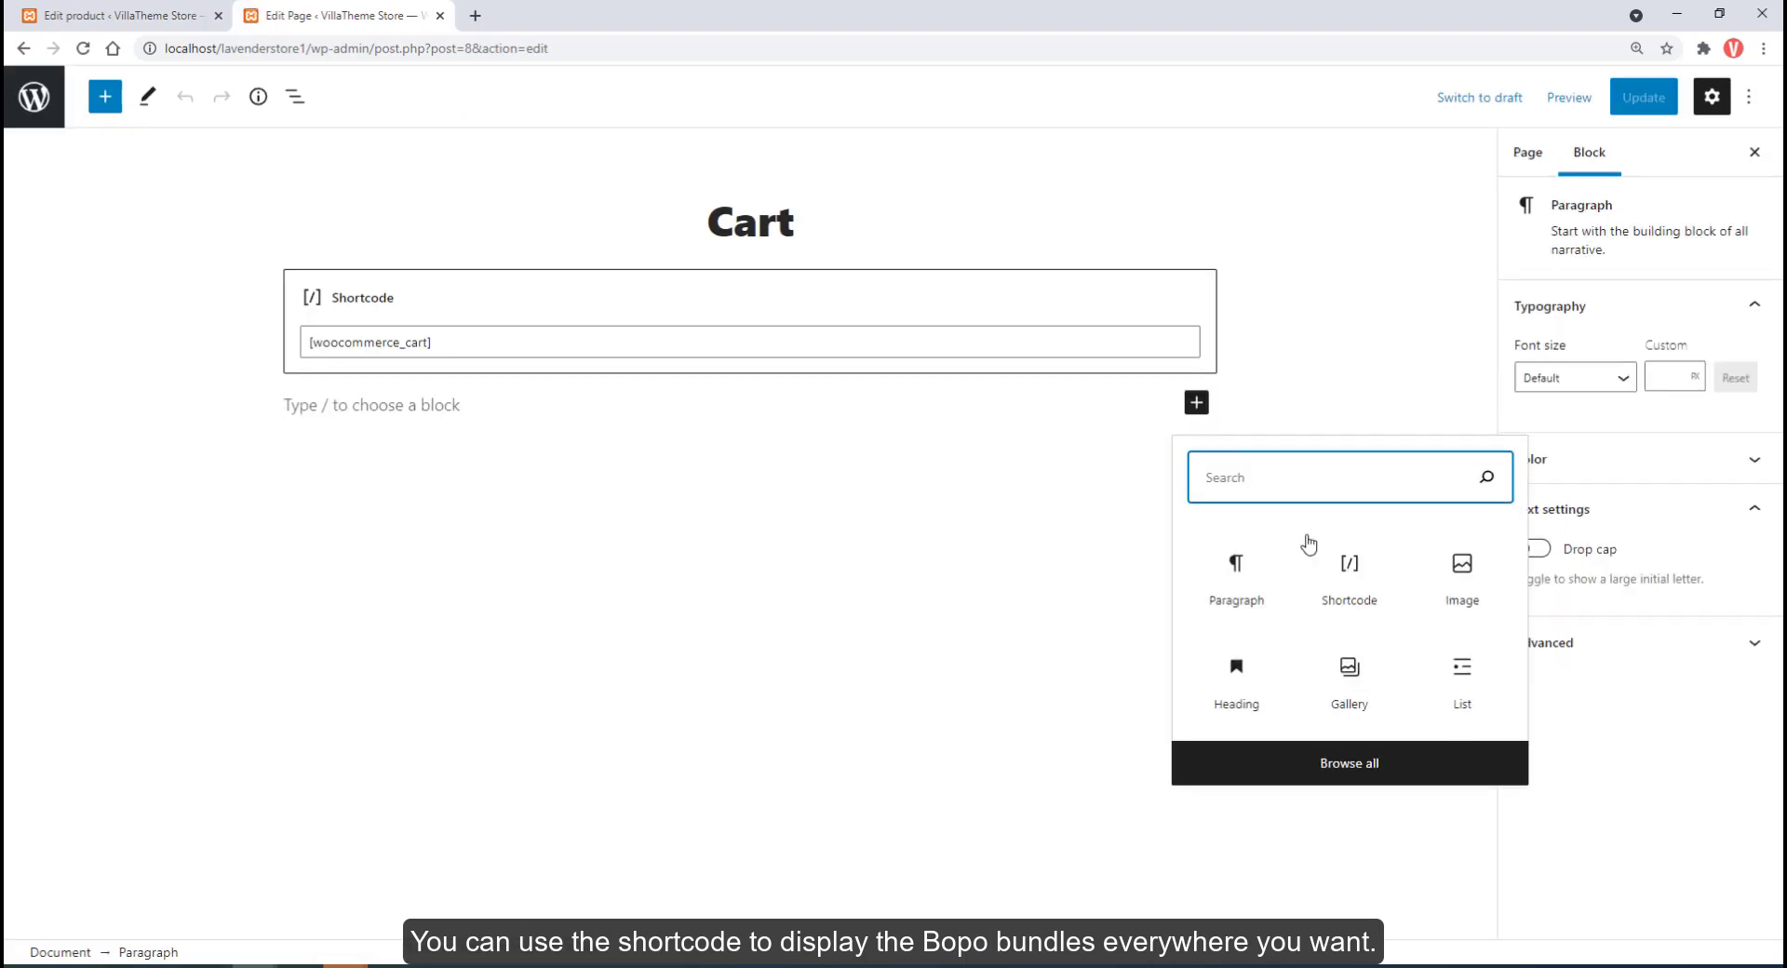
click(1349, 573)
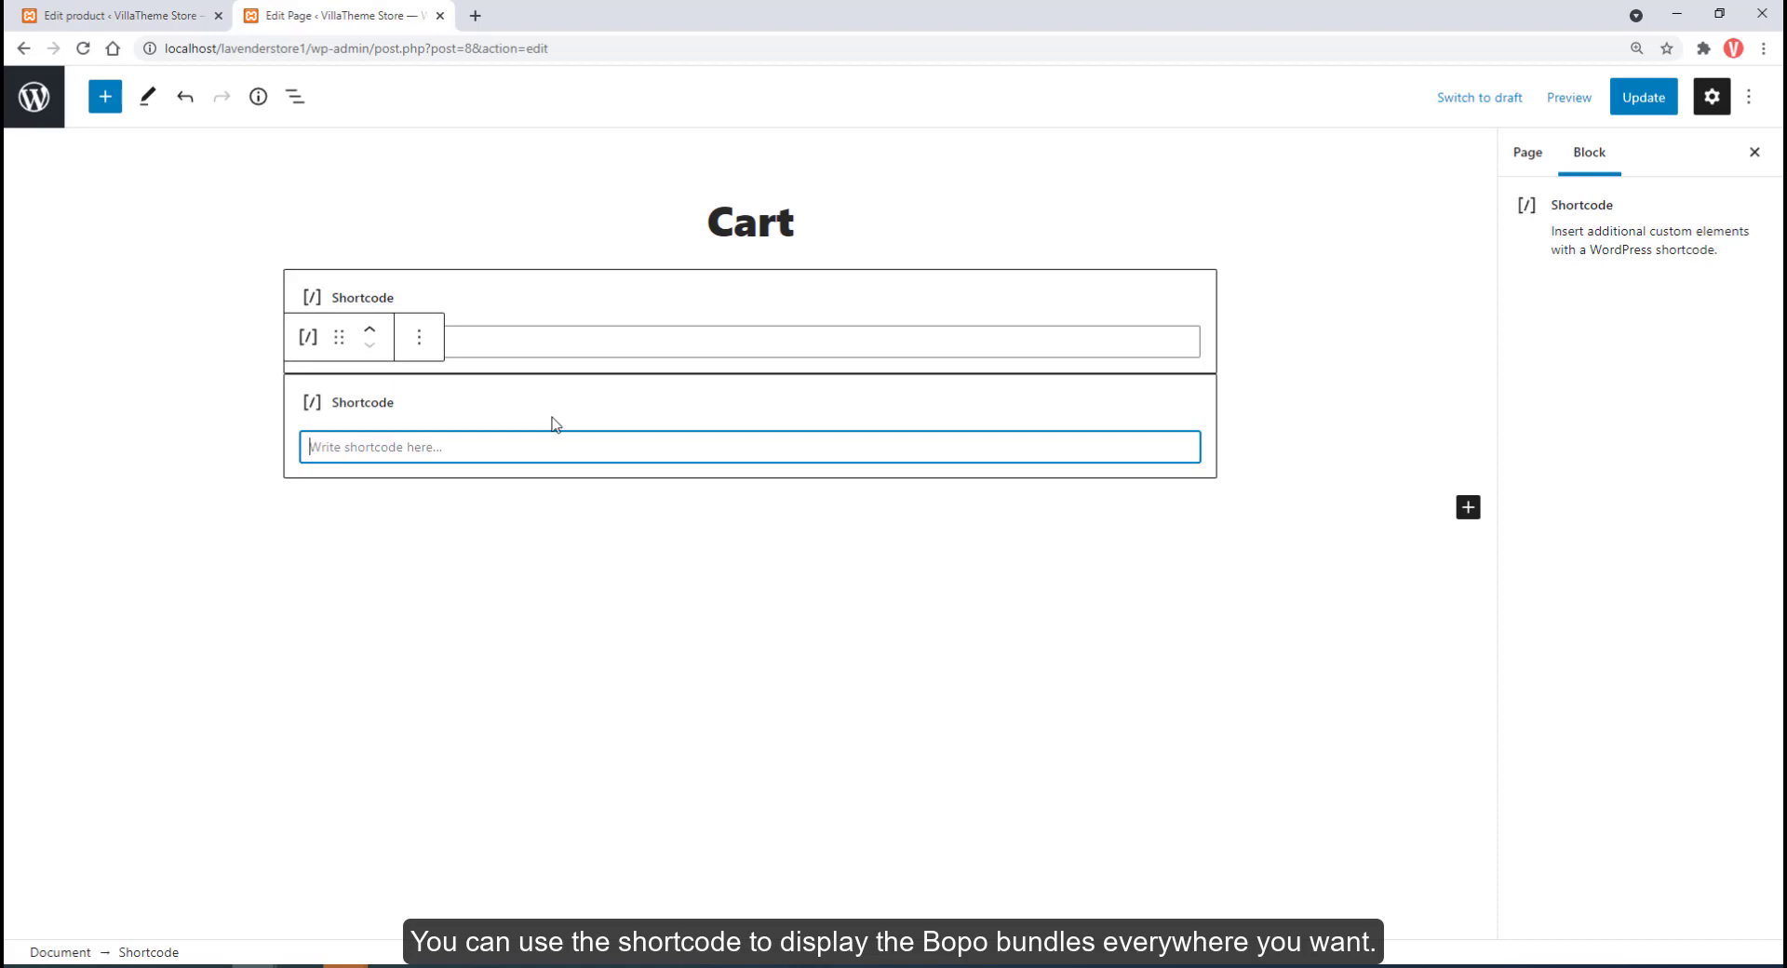
click(377, 328)
text([bopobb_bundle id='4050'])
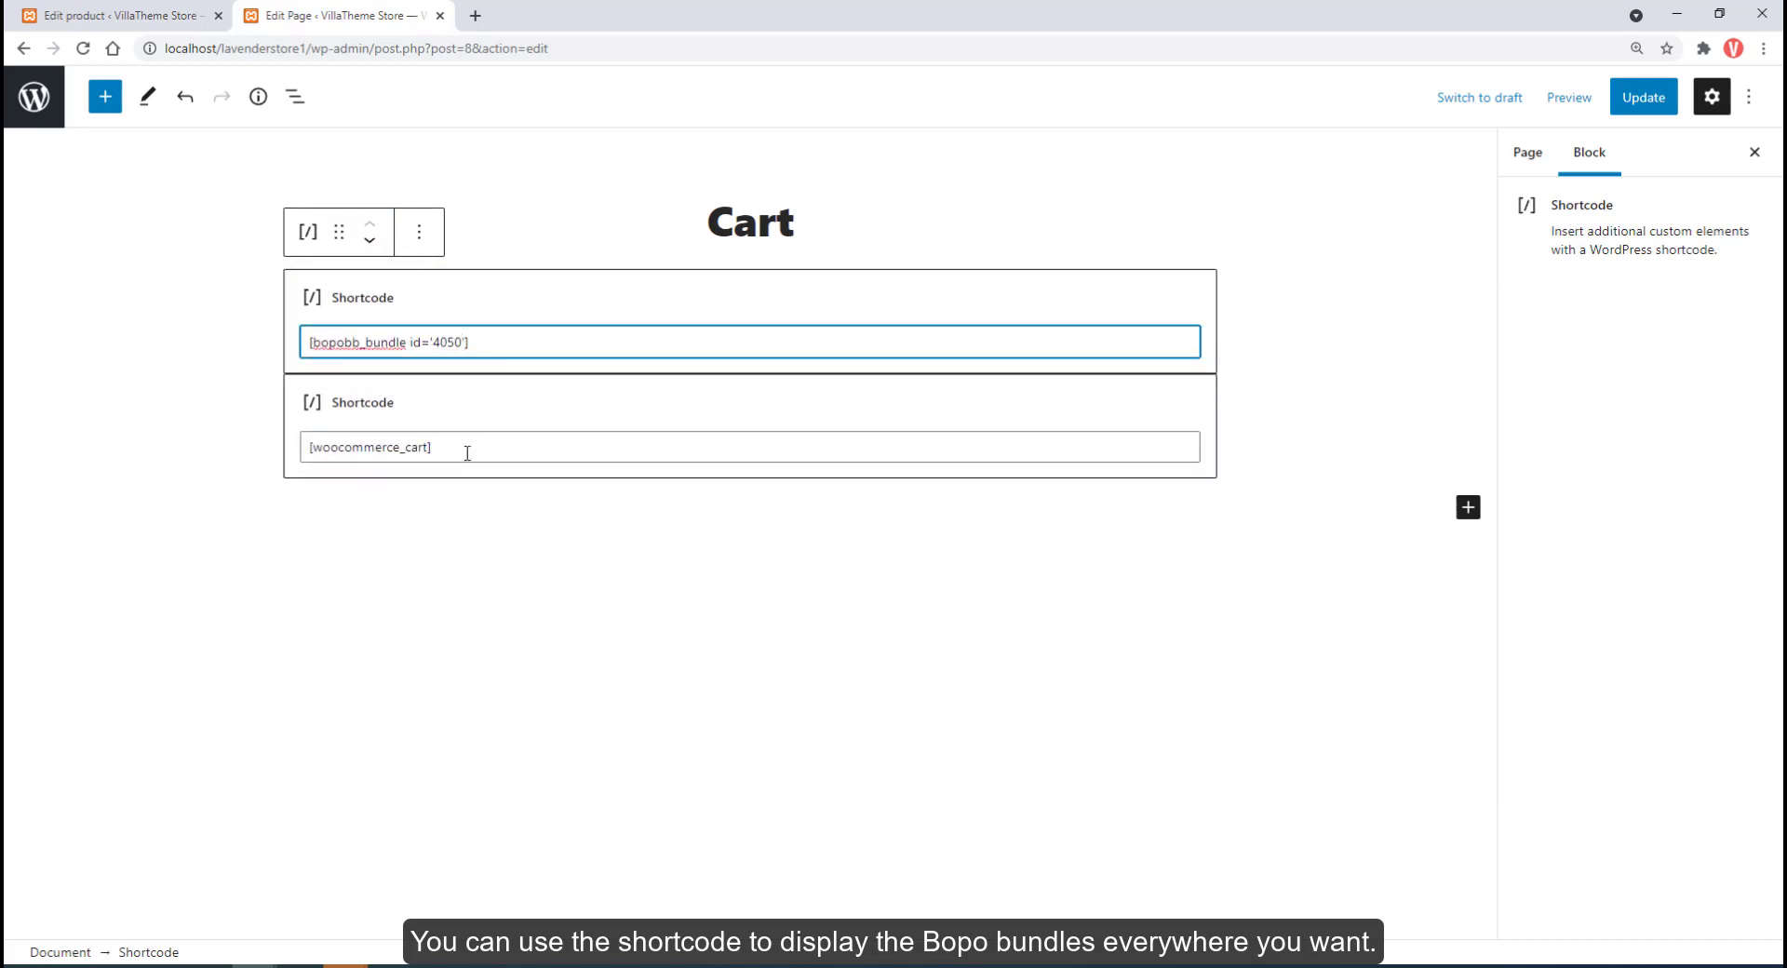
Step: Add template='horizontal-bundle' to the bundle shortcode, update the Cart page and preview it
key(Left)
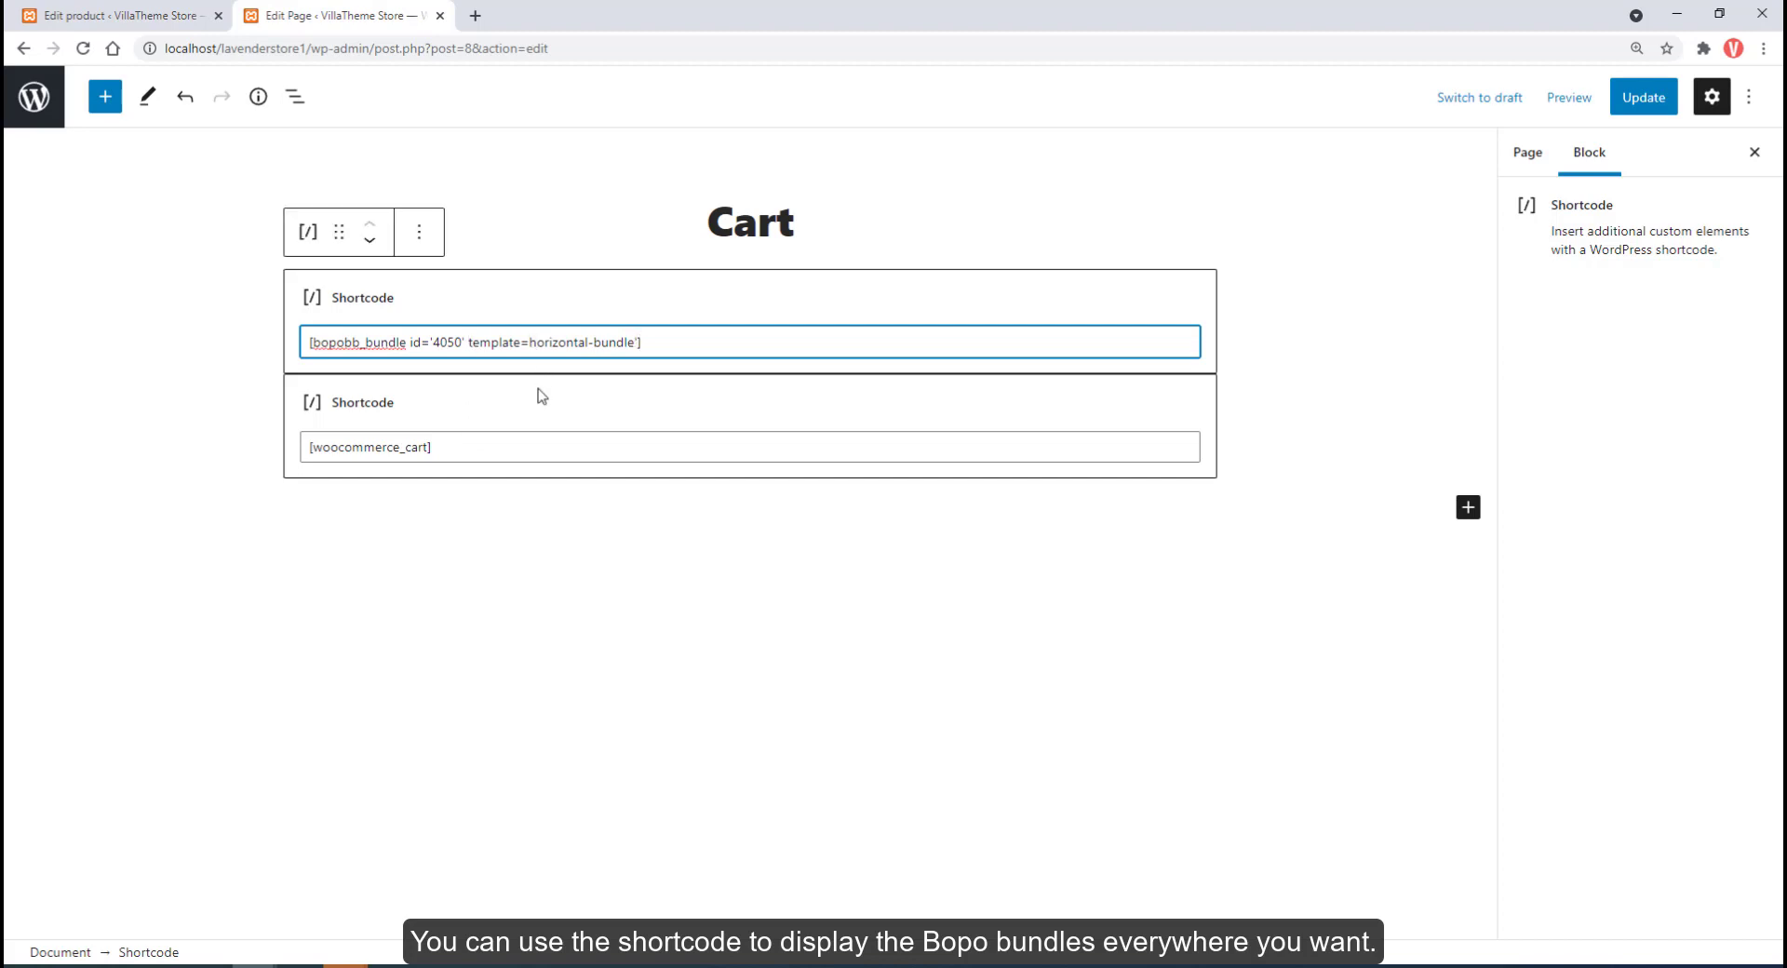
text(')
click(1643, 98)
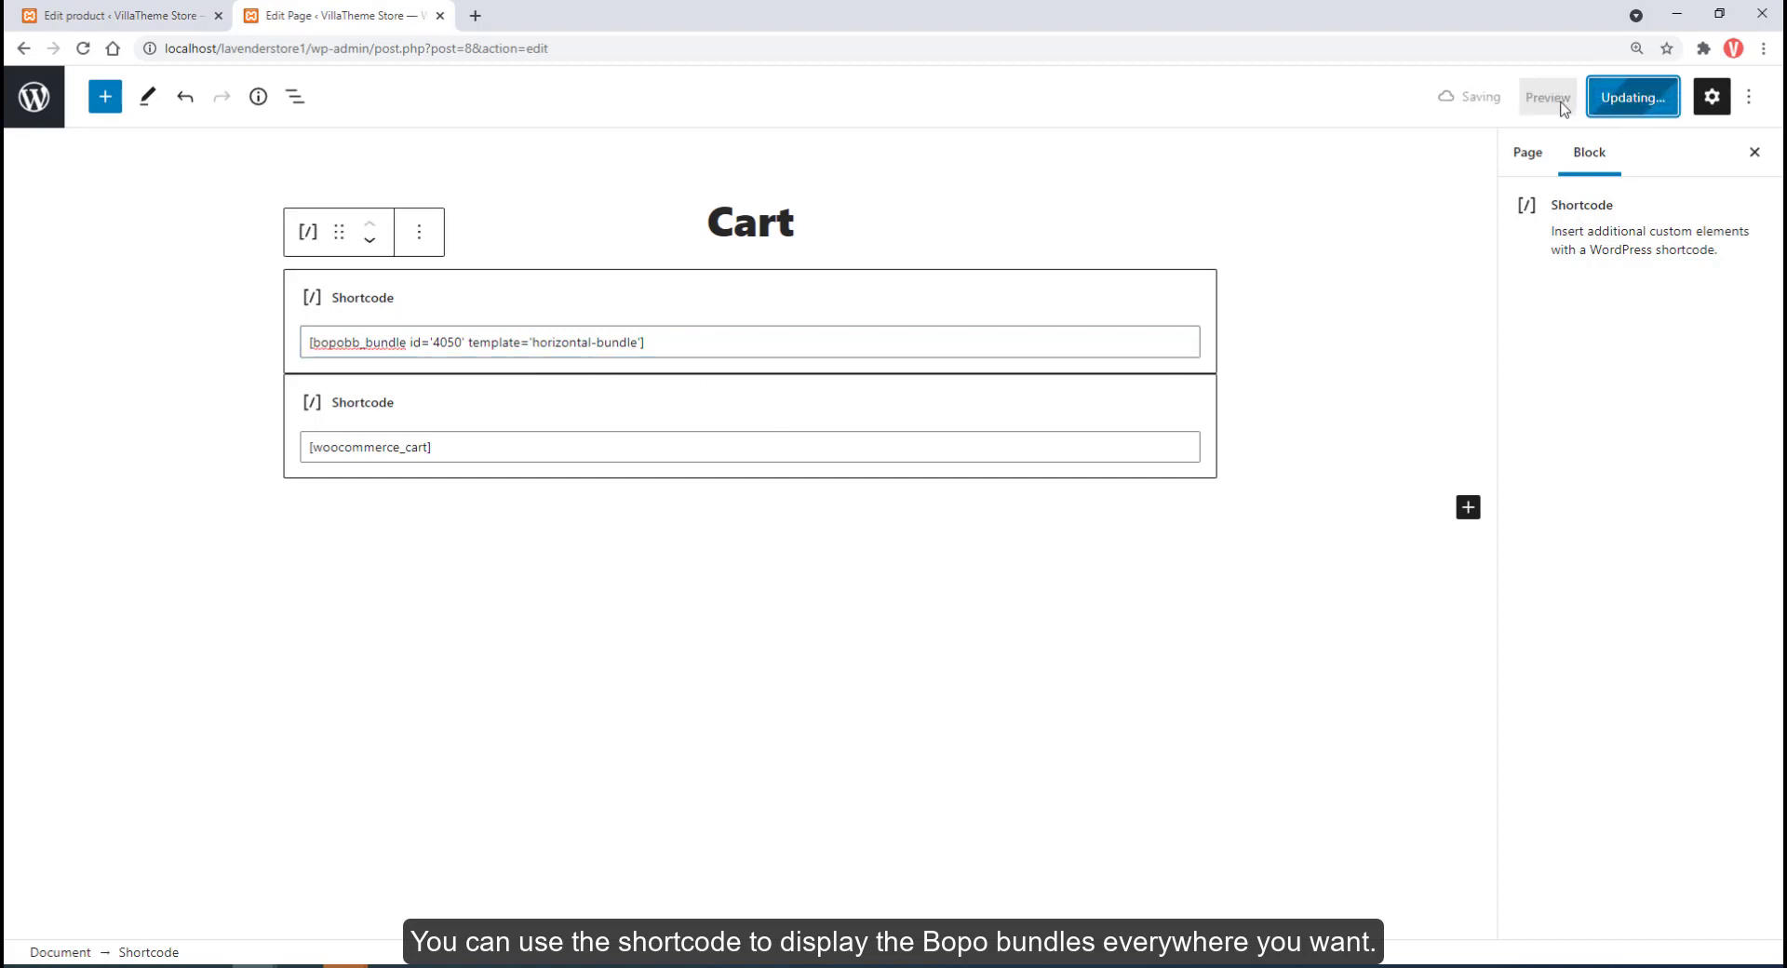
click(1563, 104)
click(1465, 291)
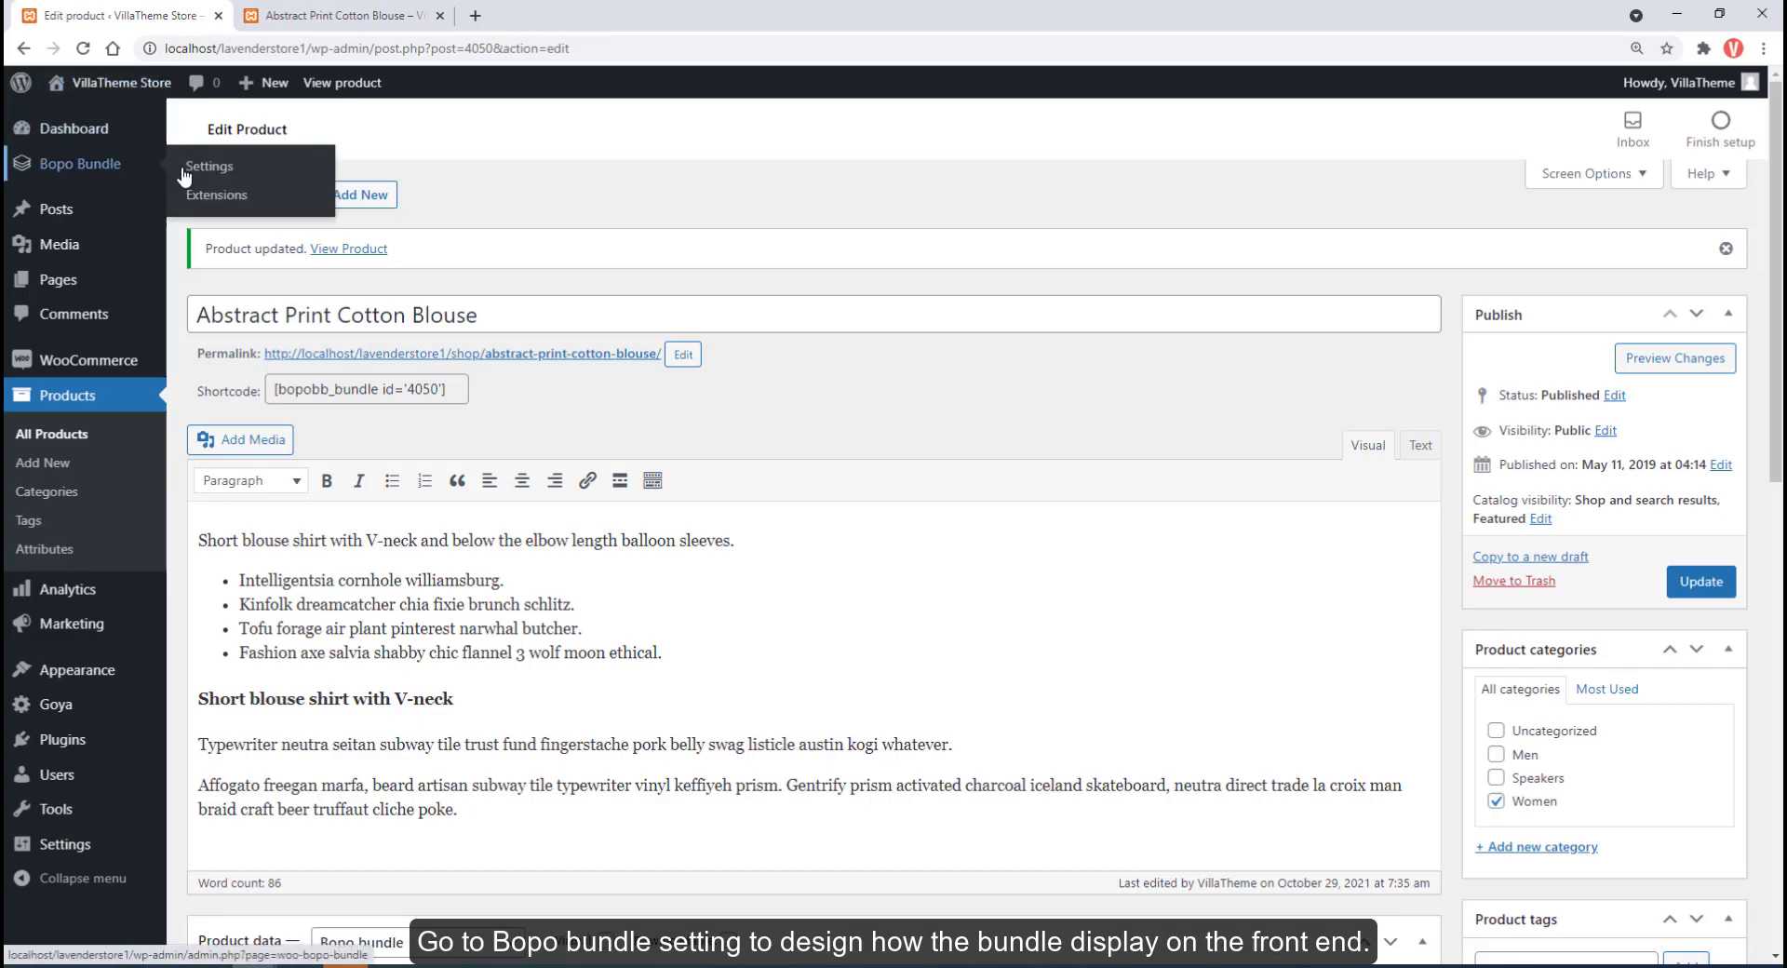
Step: In the Bopo Bundle settings, enable Show ratting and Show short description (on hover) for the item view, and save
ctrl+click(209, 175)
click(521, 16)
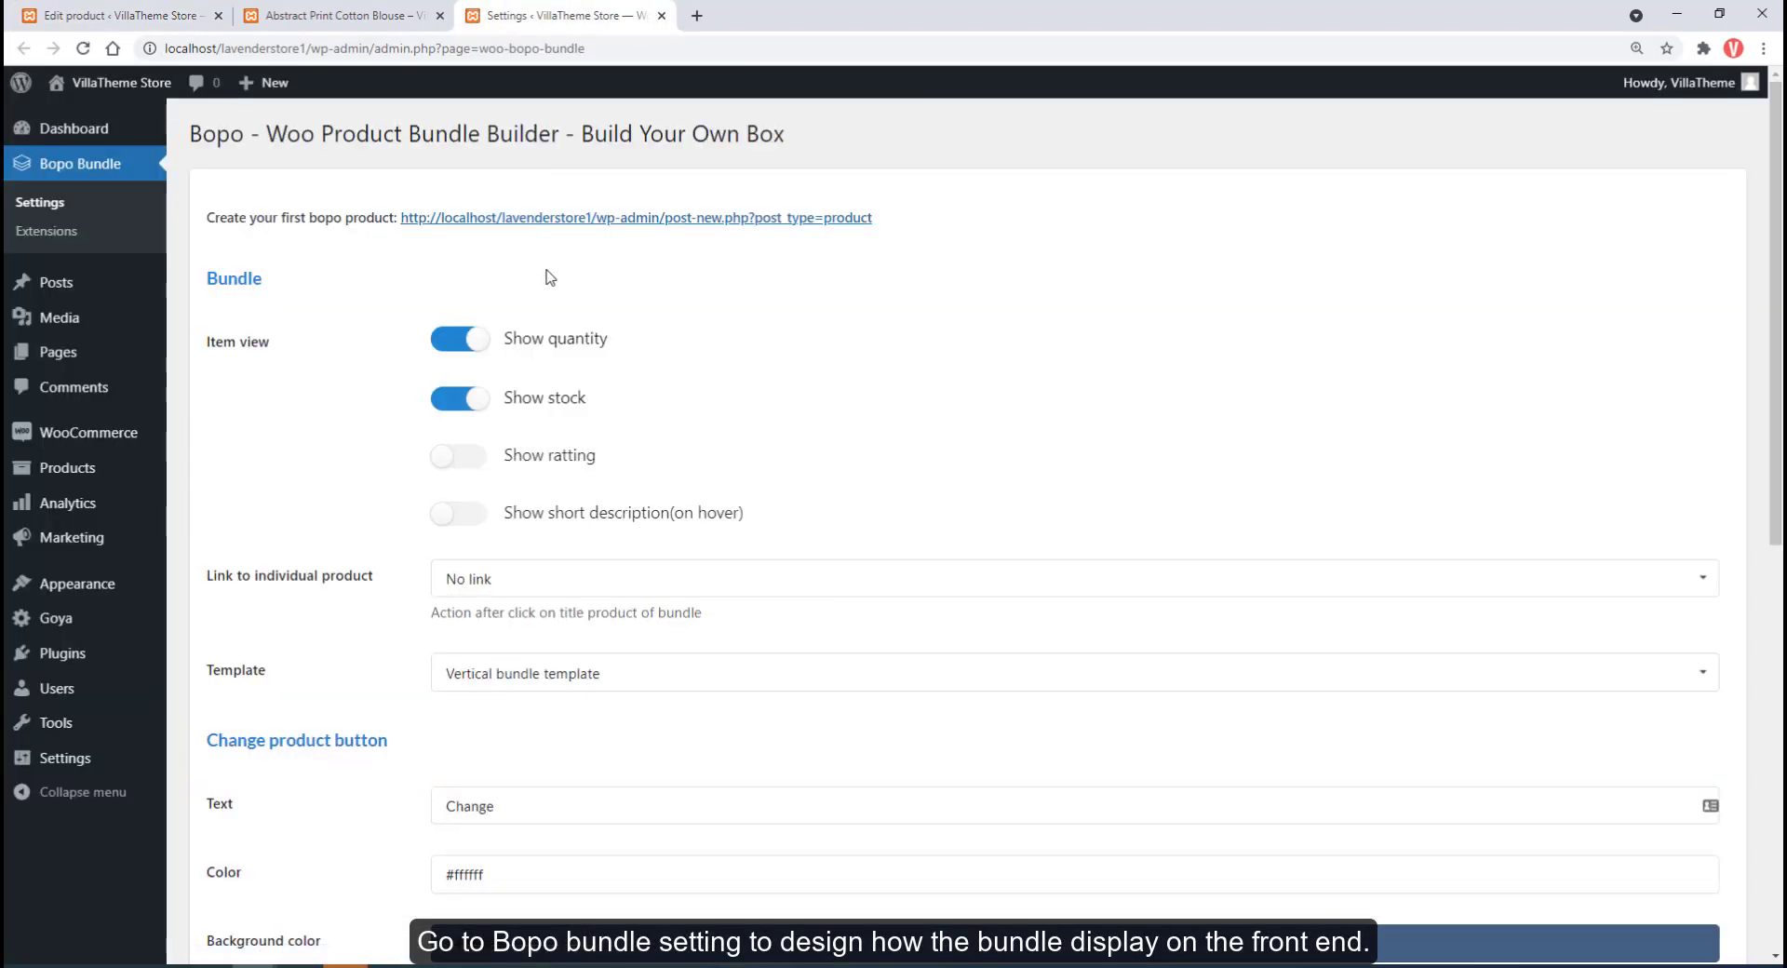
click(468, 461)
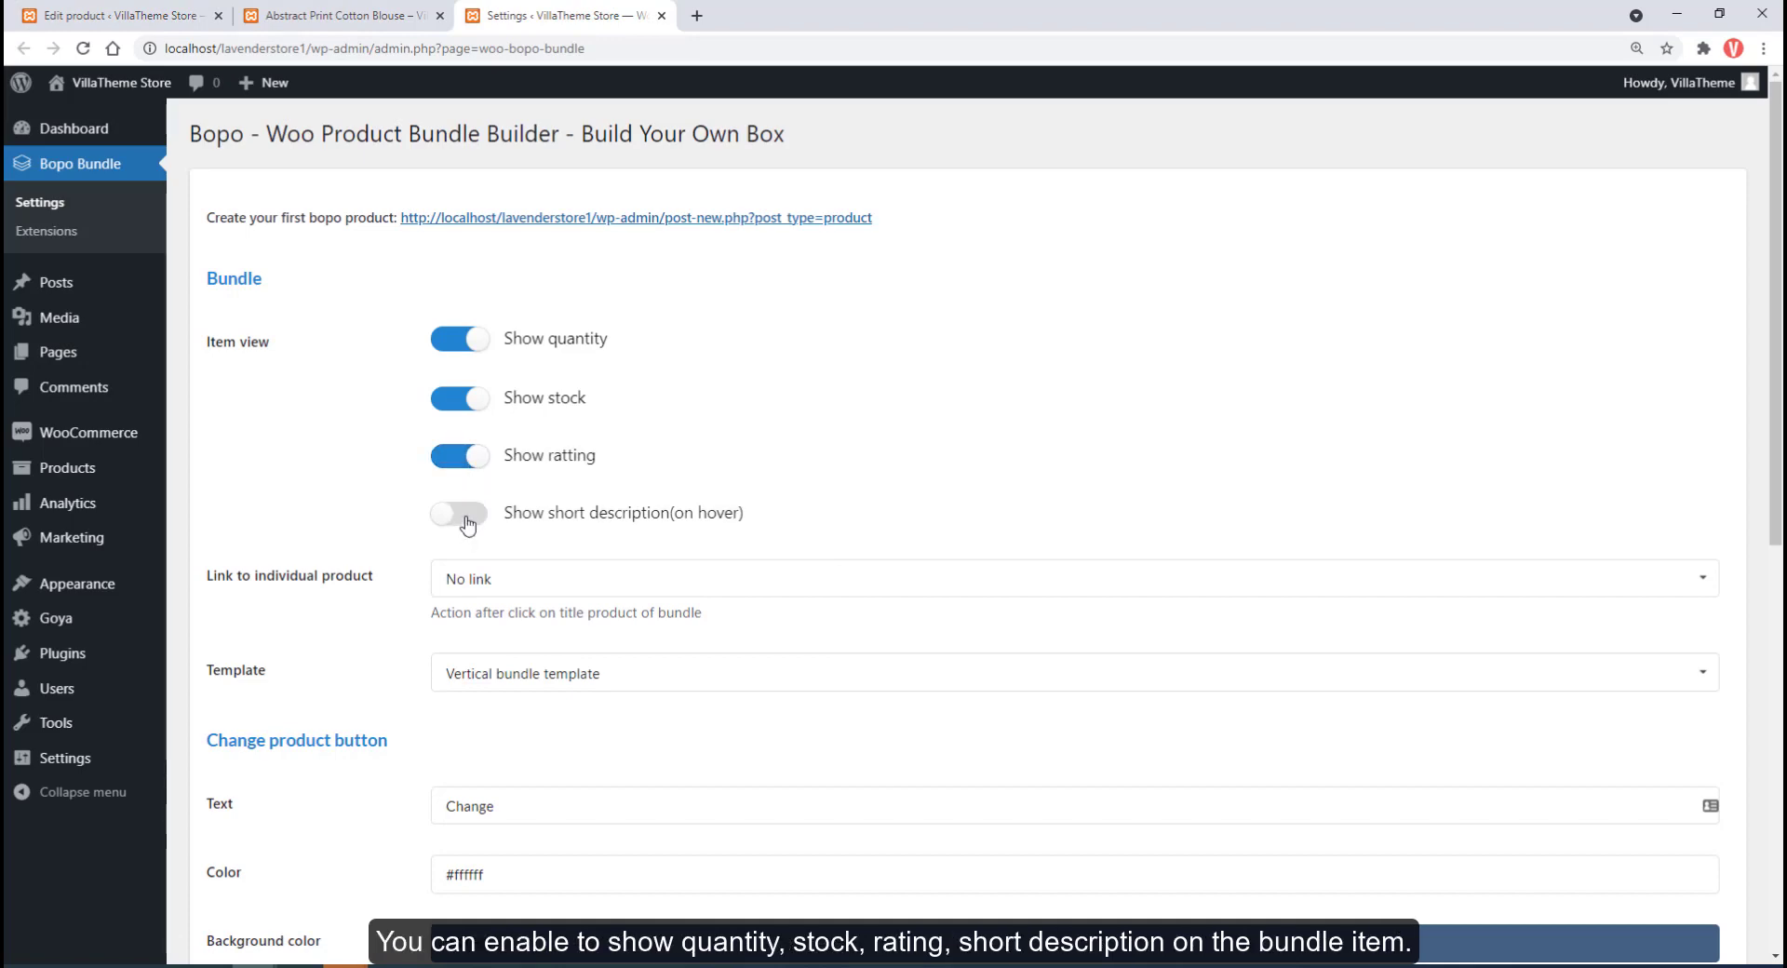
click(468, 519)
scroll(383, 689, down, 5)
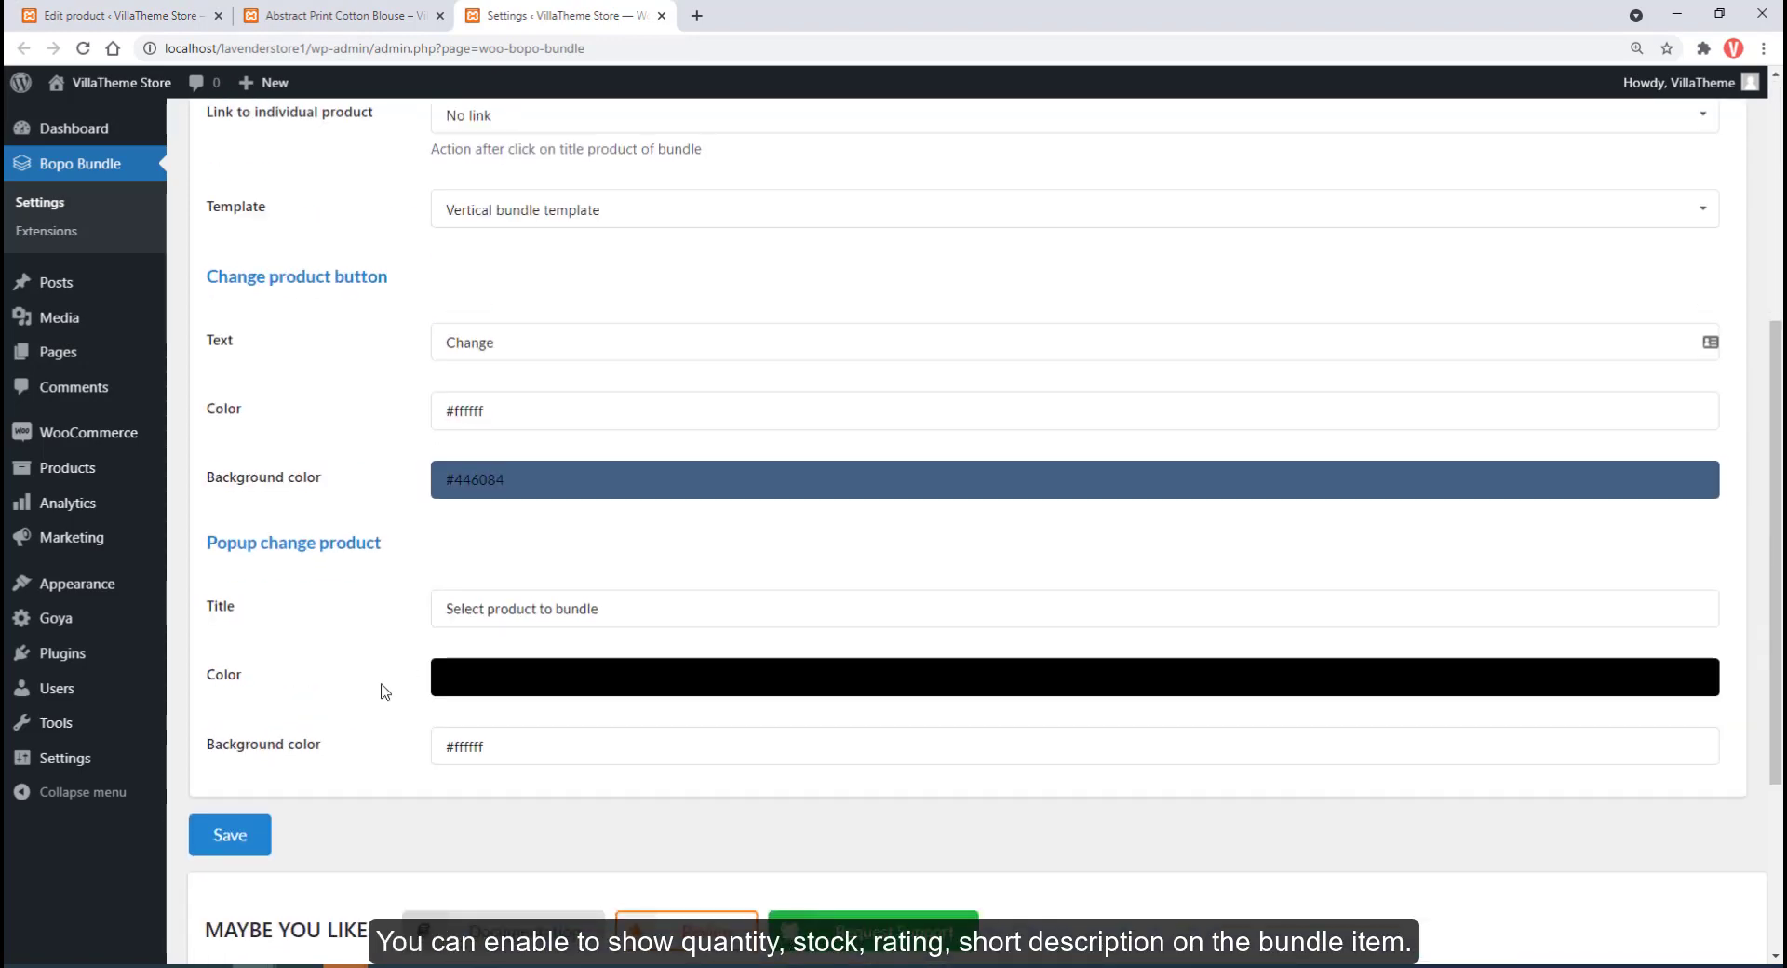
click(248, 834)
Step: Reload the blouse's store page, examine how the bundle items are displayed, and return to the Bopo Bundle settings
click(339, 16)
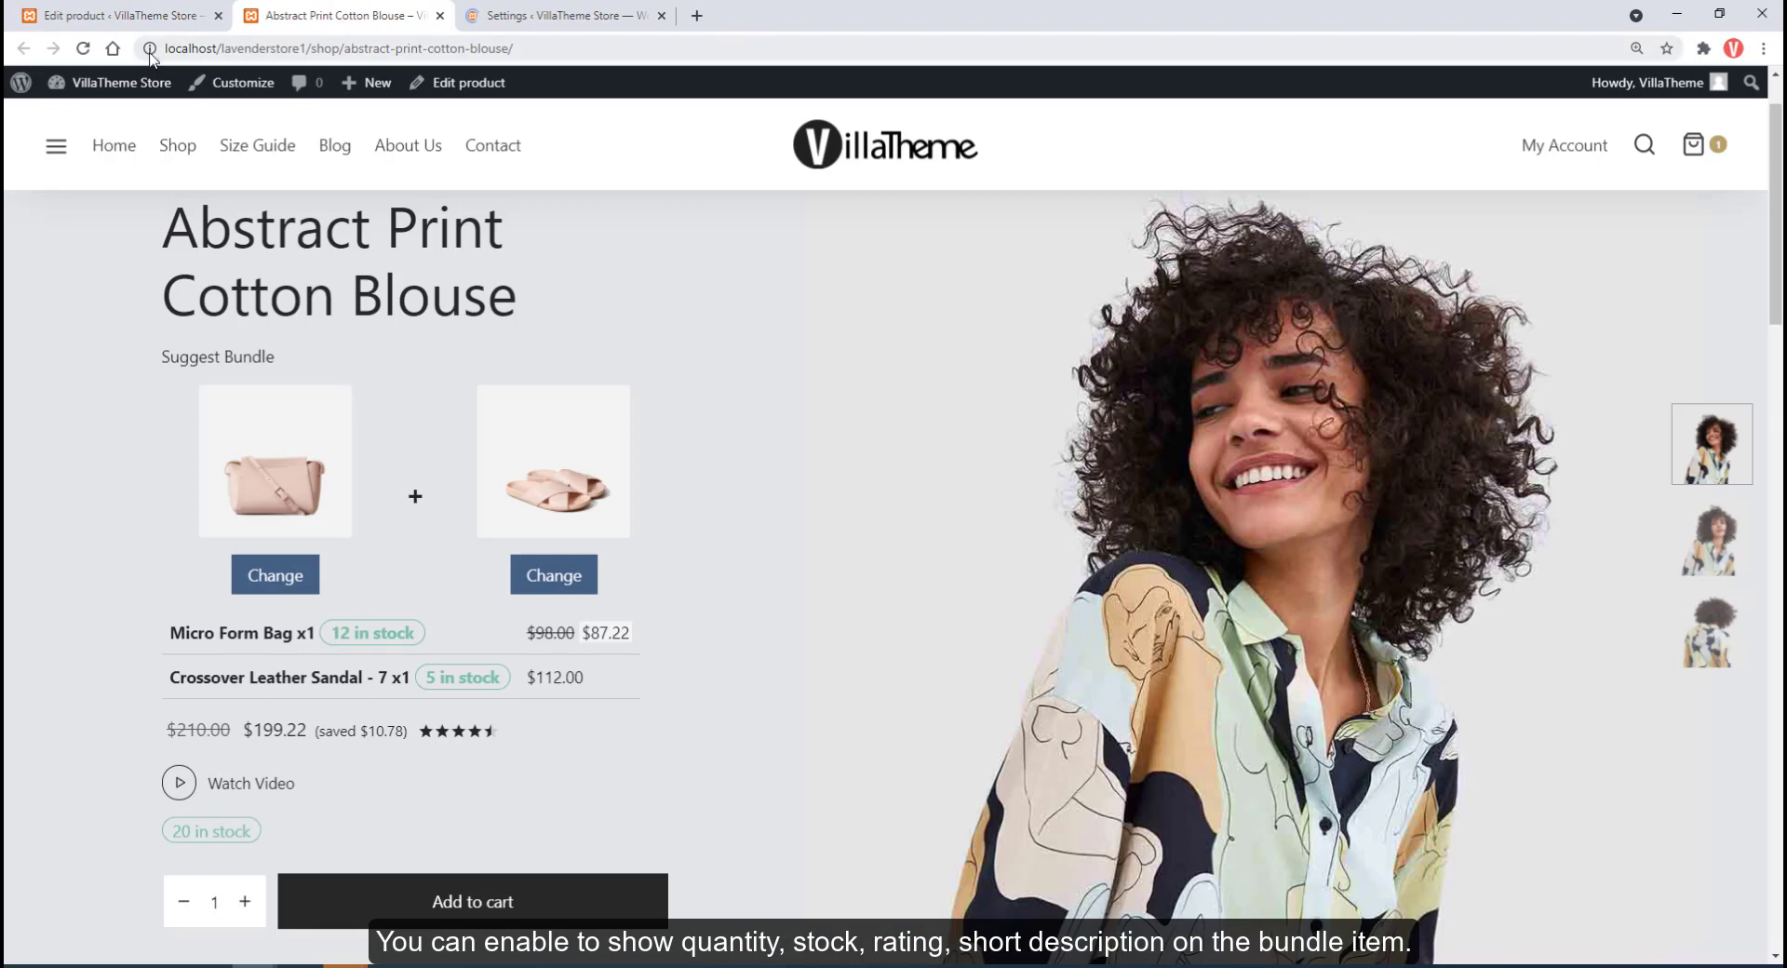
click(84, 49)
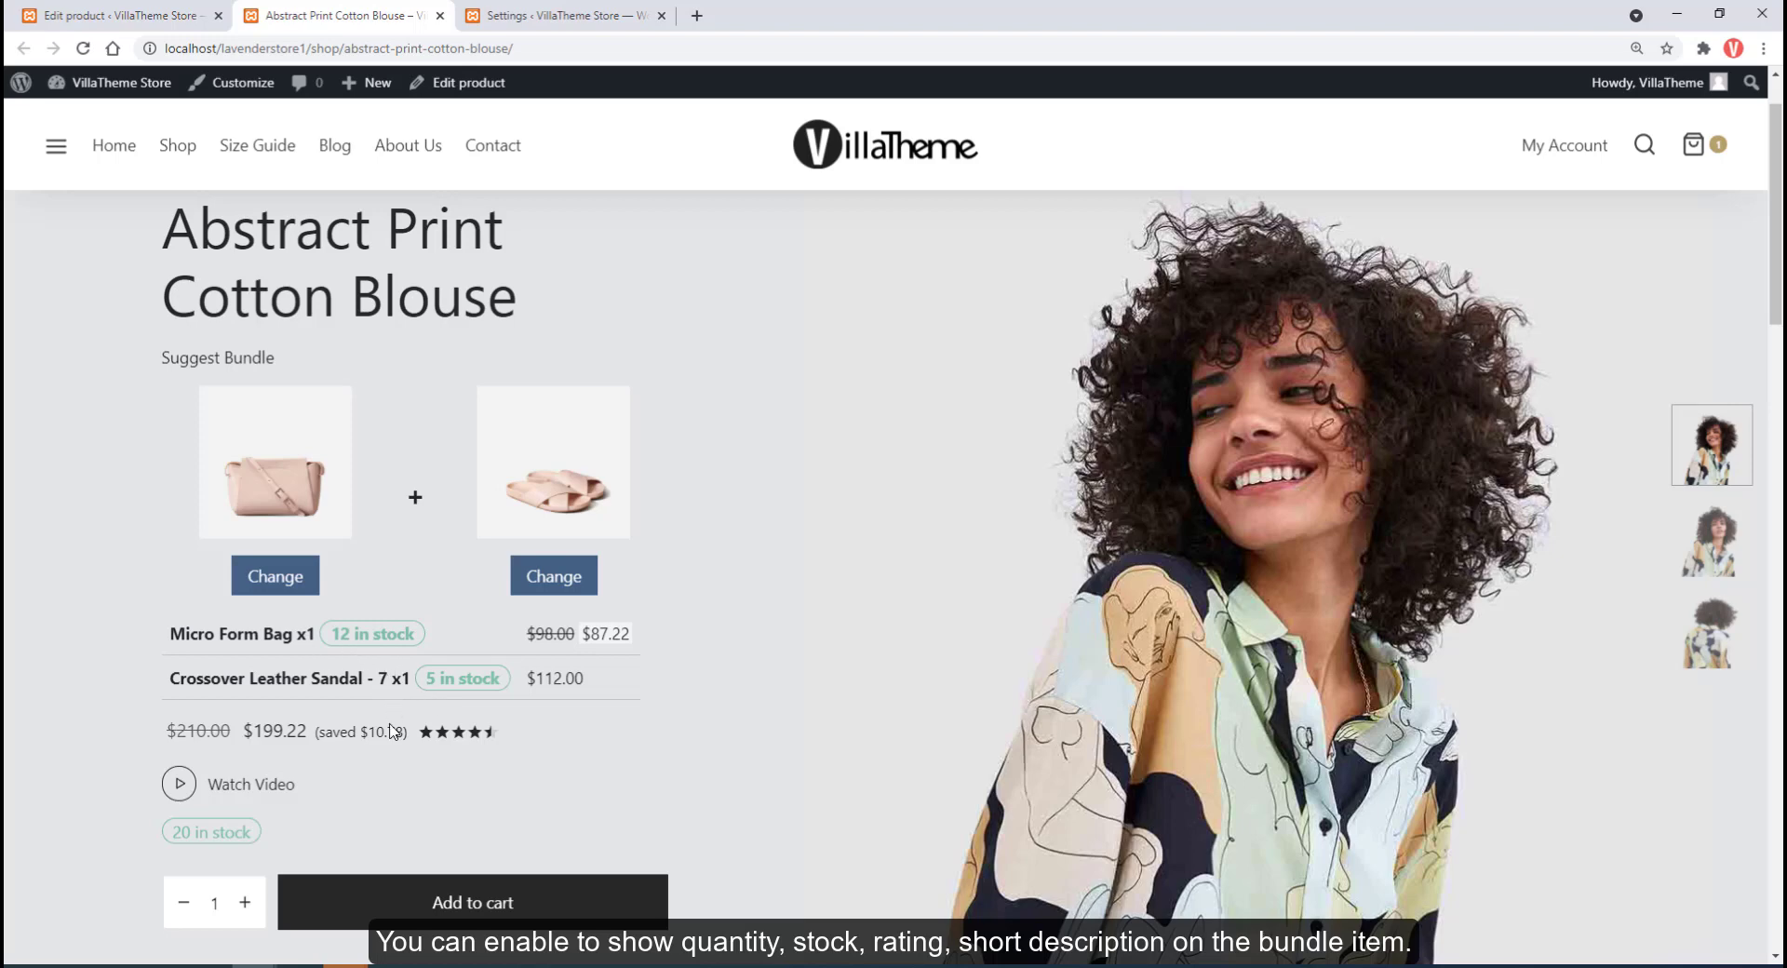
click(536, 18)
Step: Save the bundle template as Horizontal bundle template and reload the blouse's store page
scroll(521, 506, down, 2)
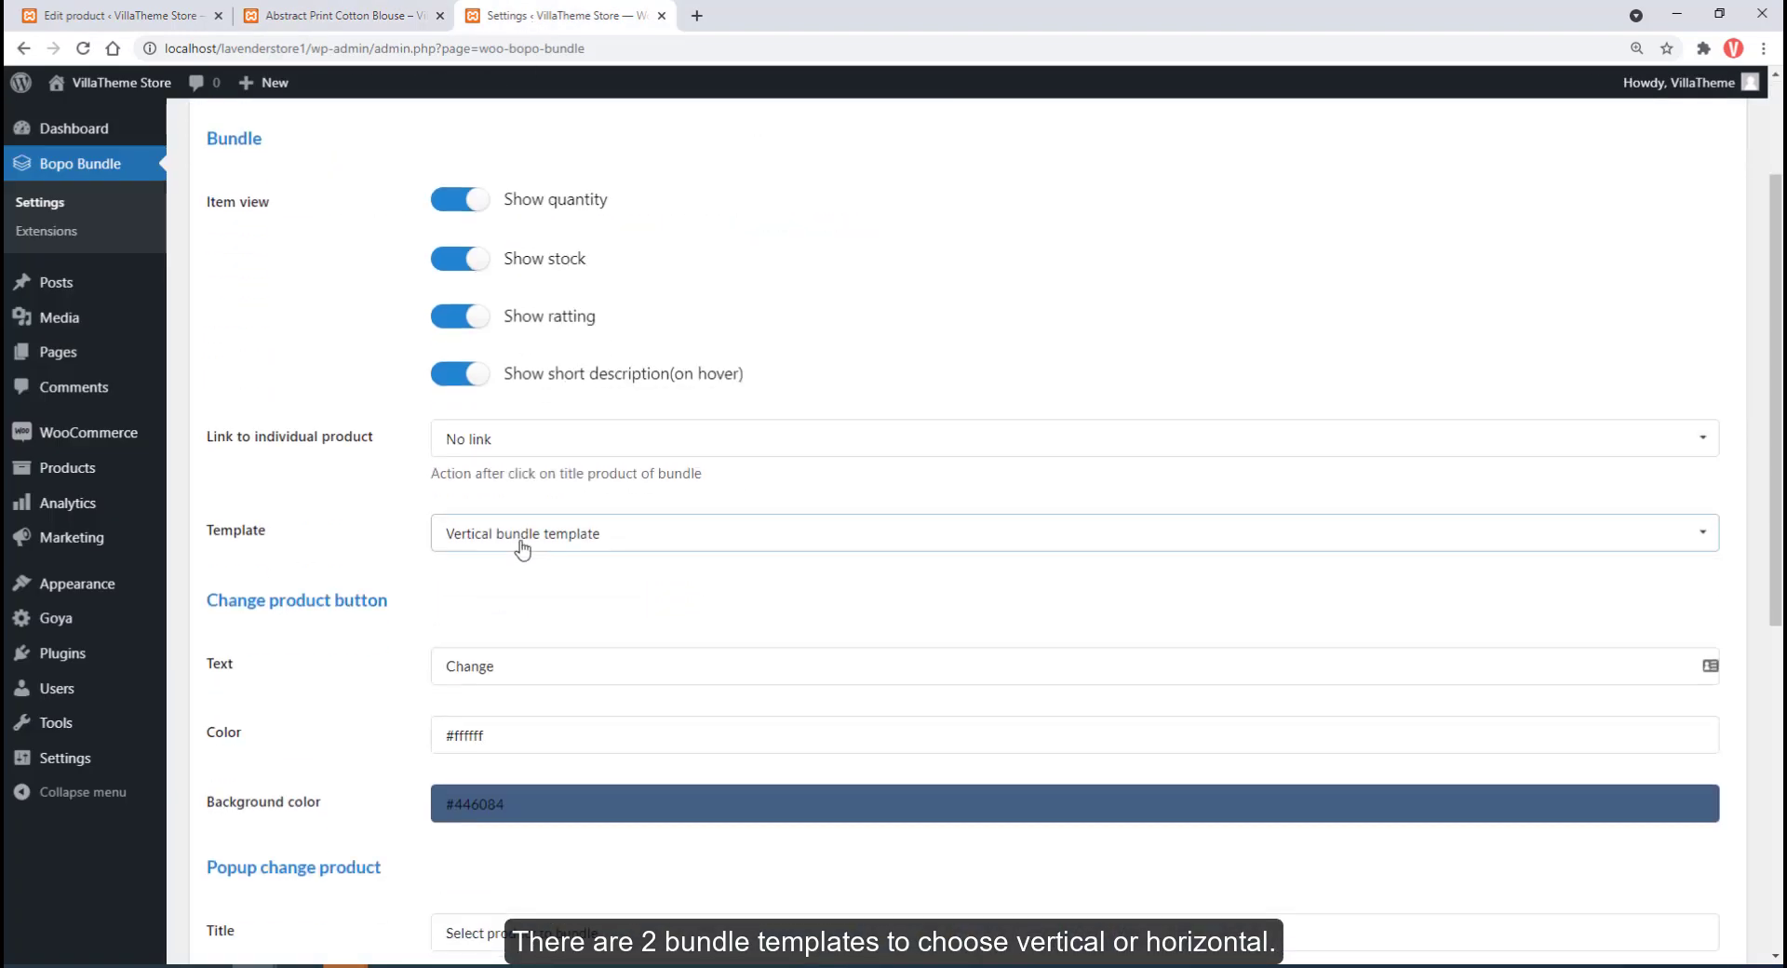
click(518, 544)
click(494, 614)
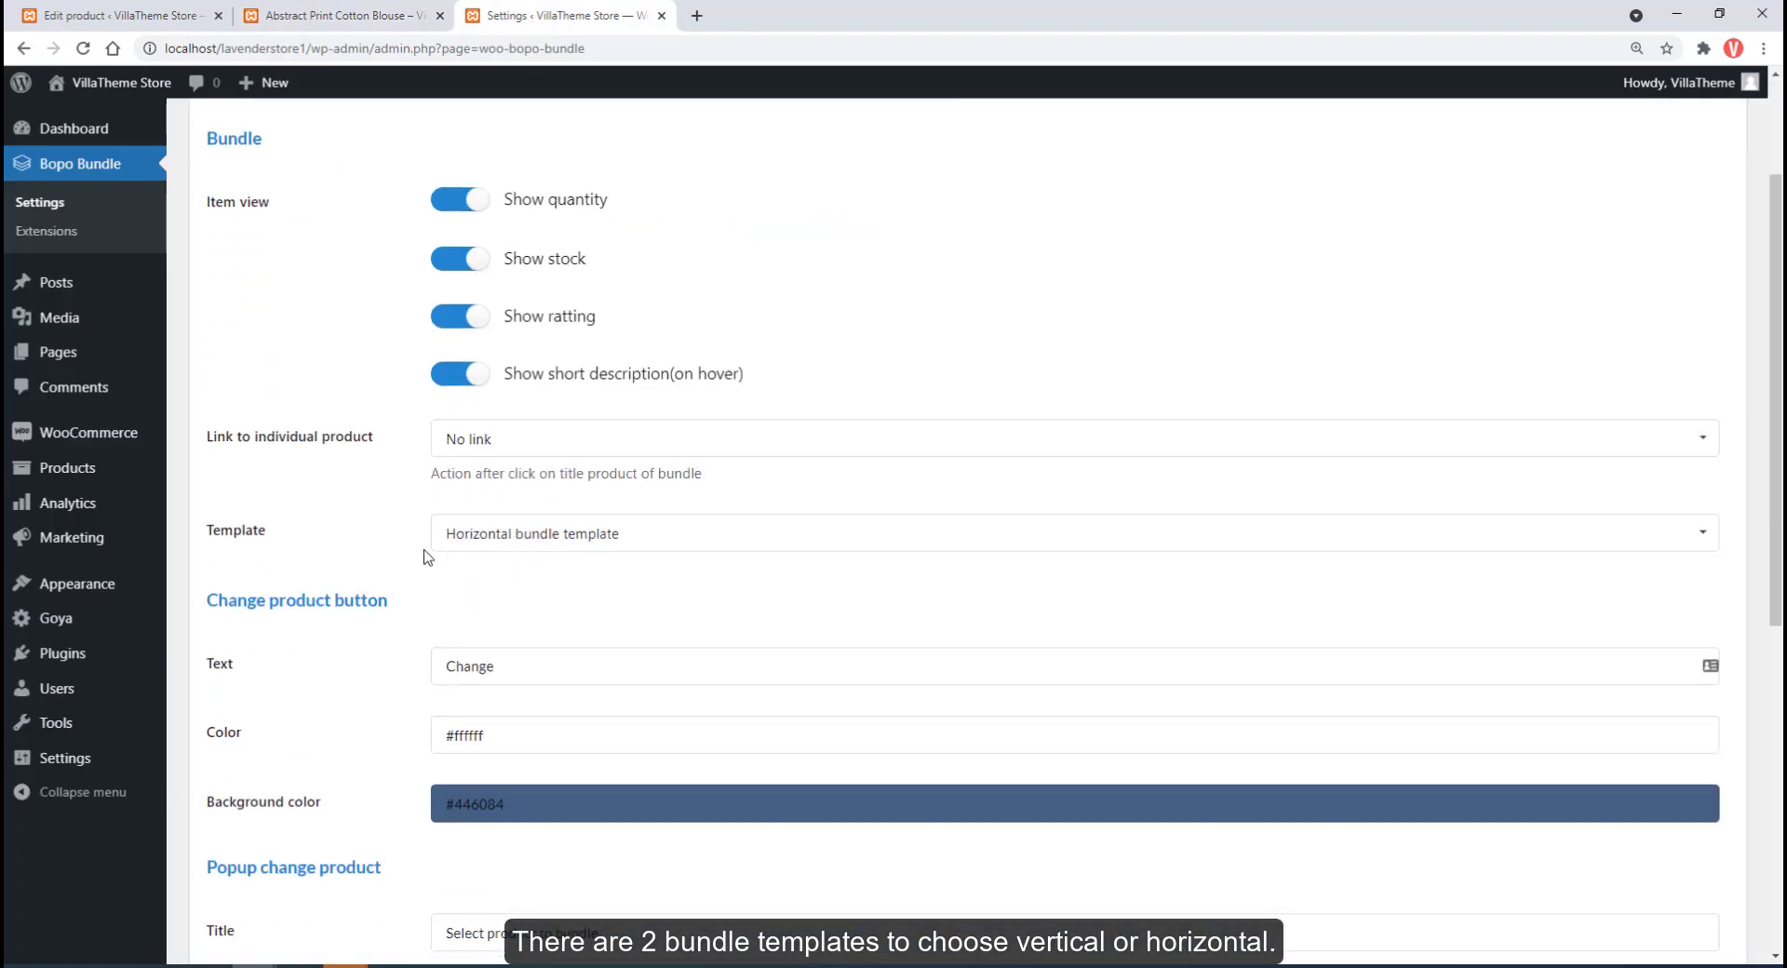
scroll(550, 559, down, 5)
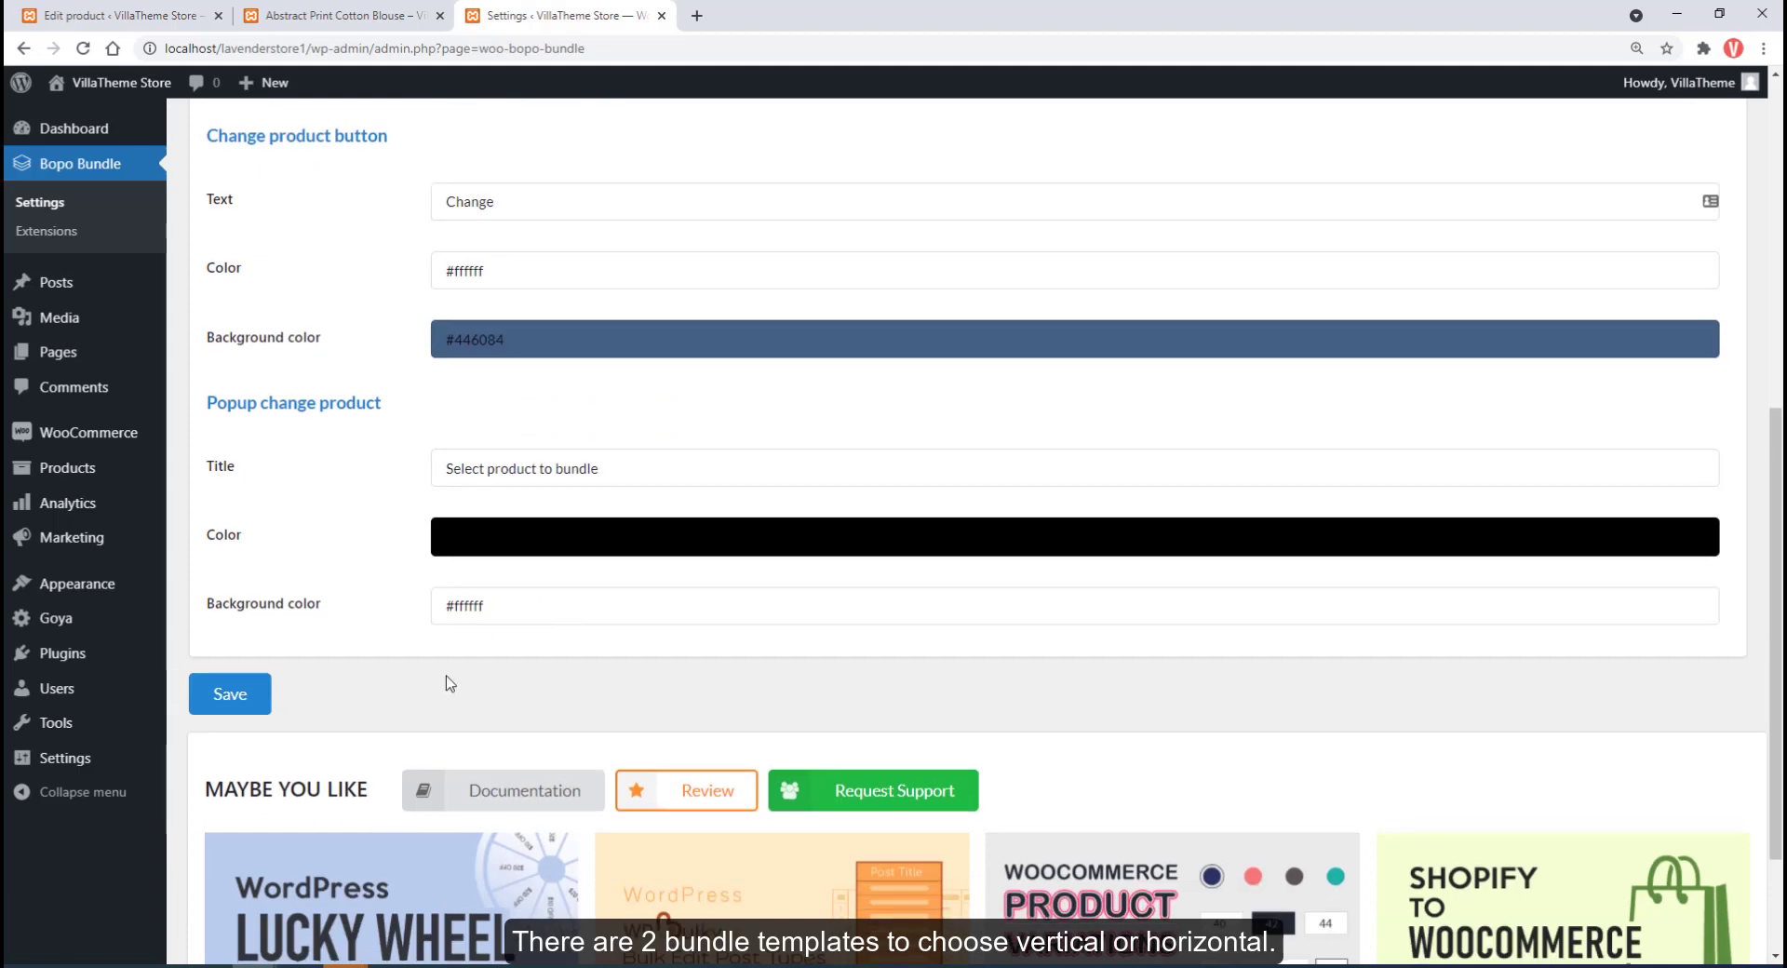
scroll(450, 684, down, 1)
click(231, 606)
click(335, 15)
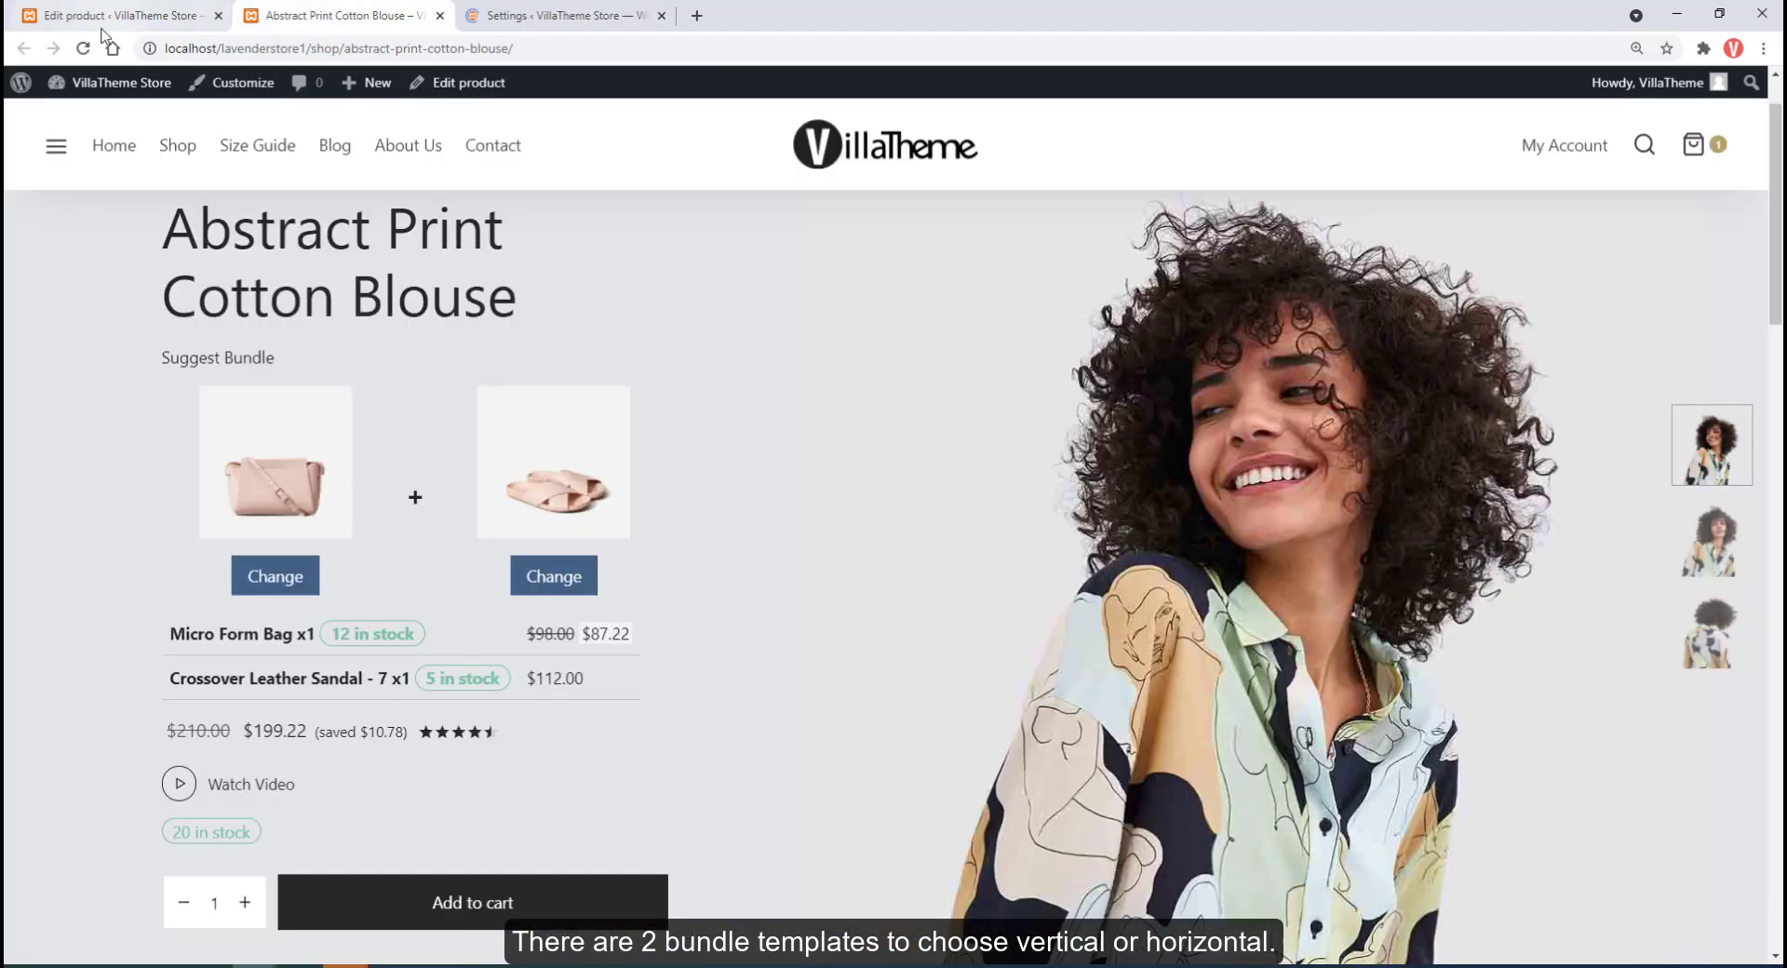
click(82, 48)
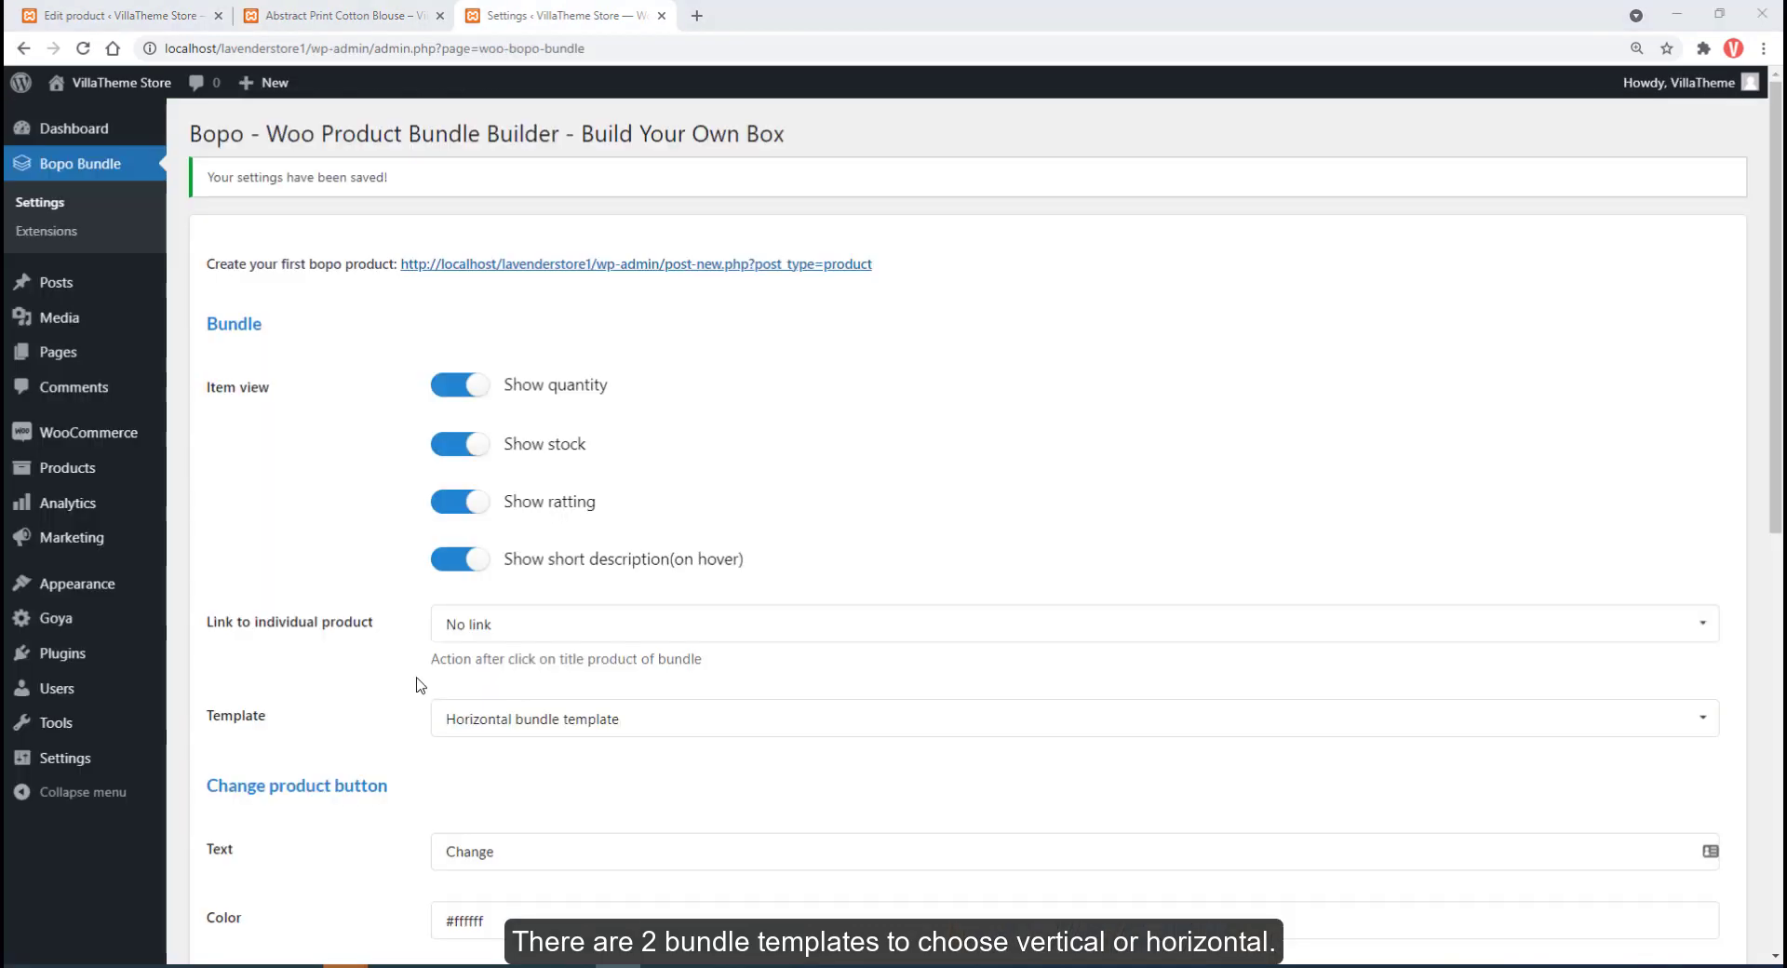
Step: Try near-black and then green #3ce08e as the change product button's background color in the Bopo Bundle settings
scroll(428, 679, down, 6)
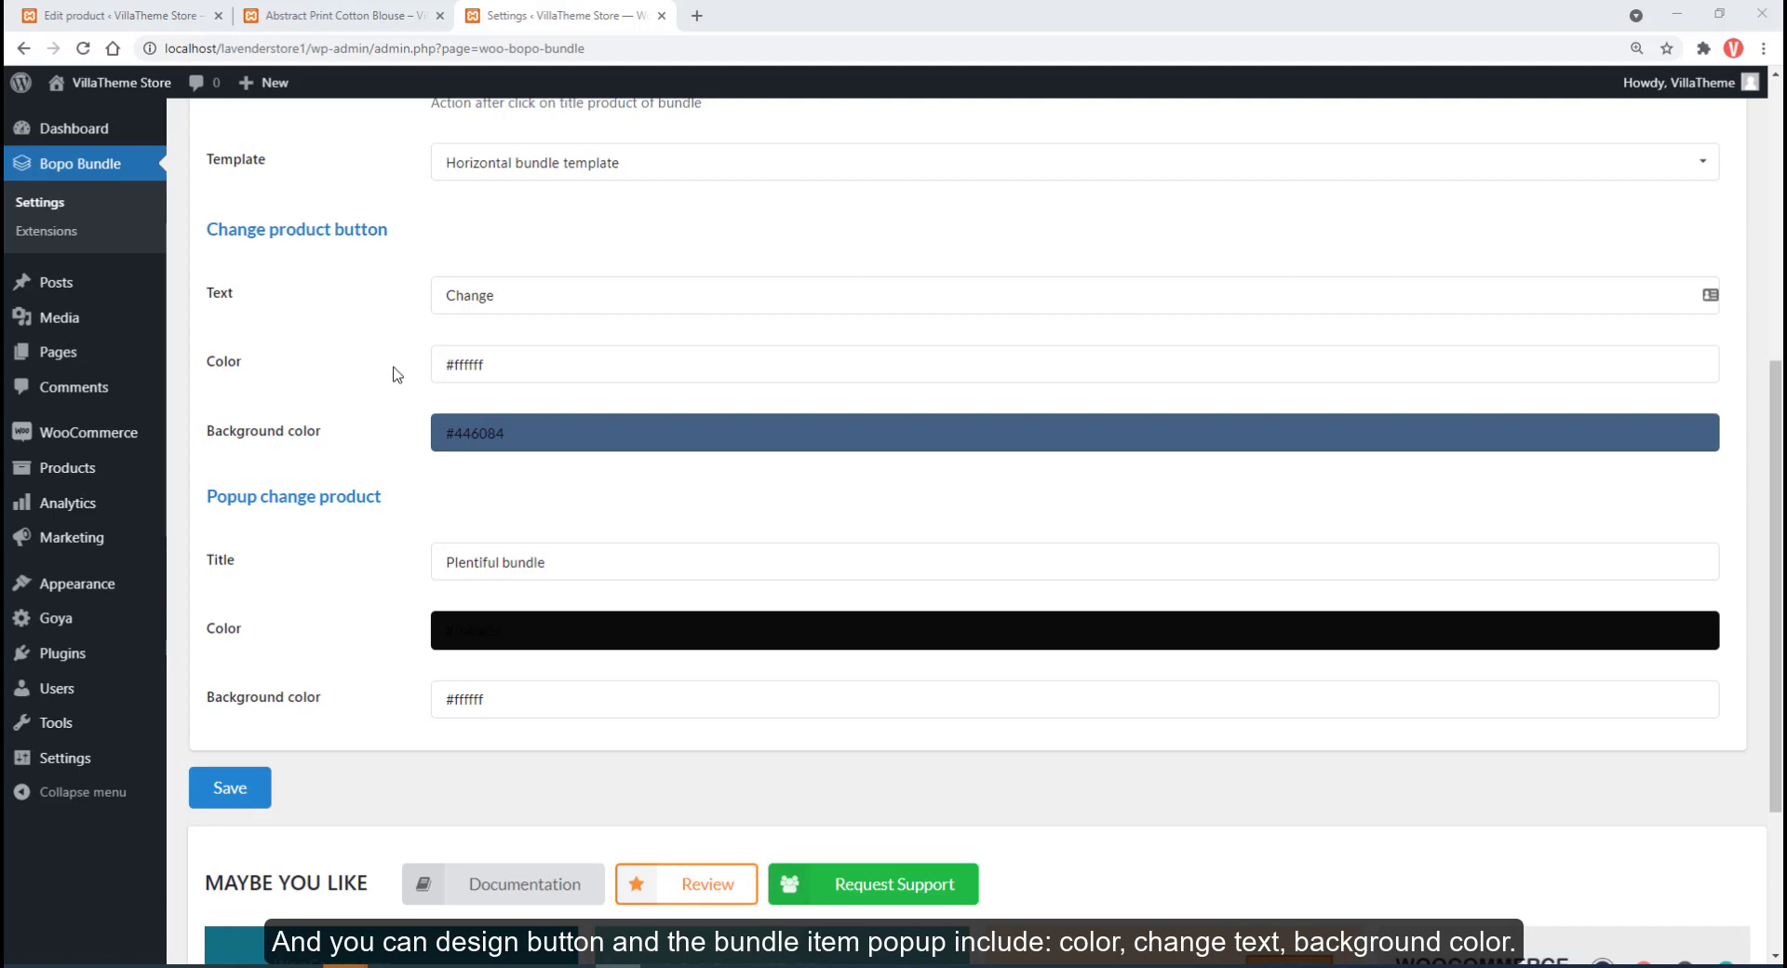
click(465, 433)
drag(486, 555, 450, 600)
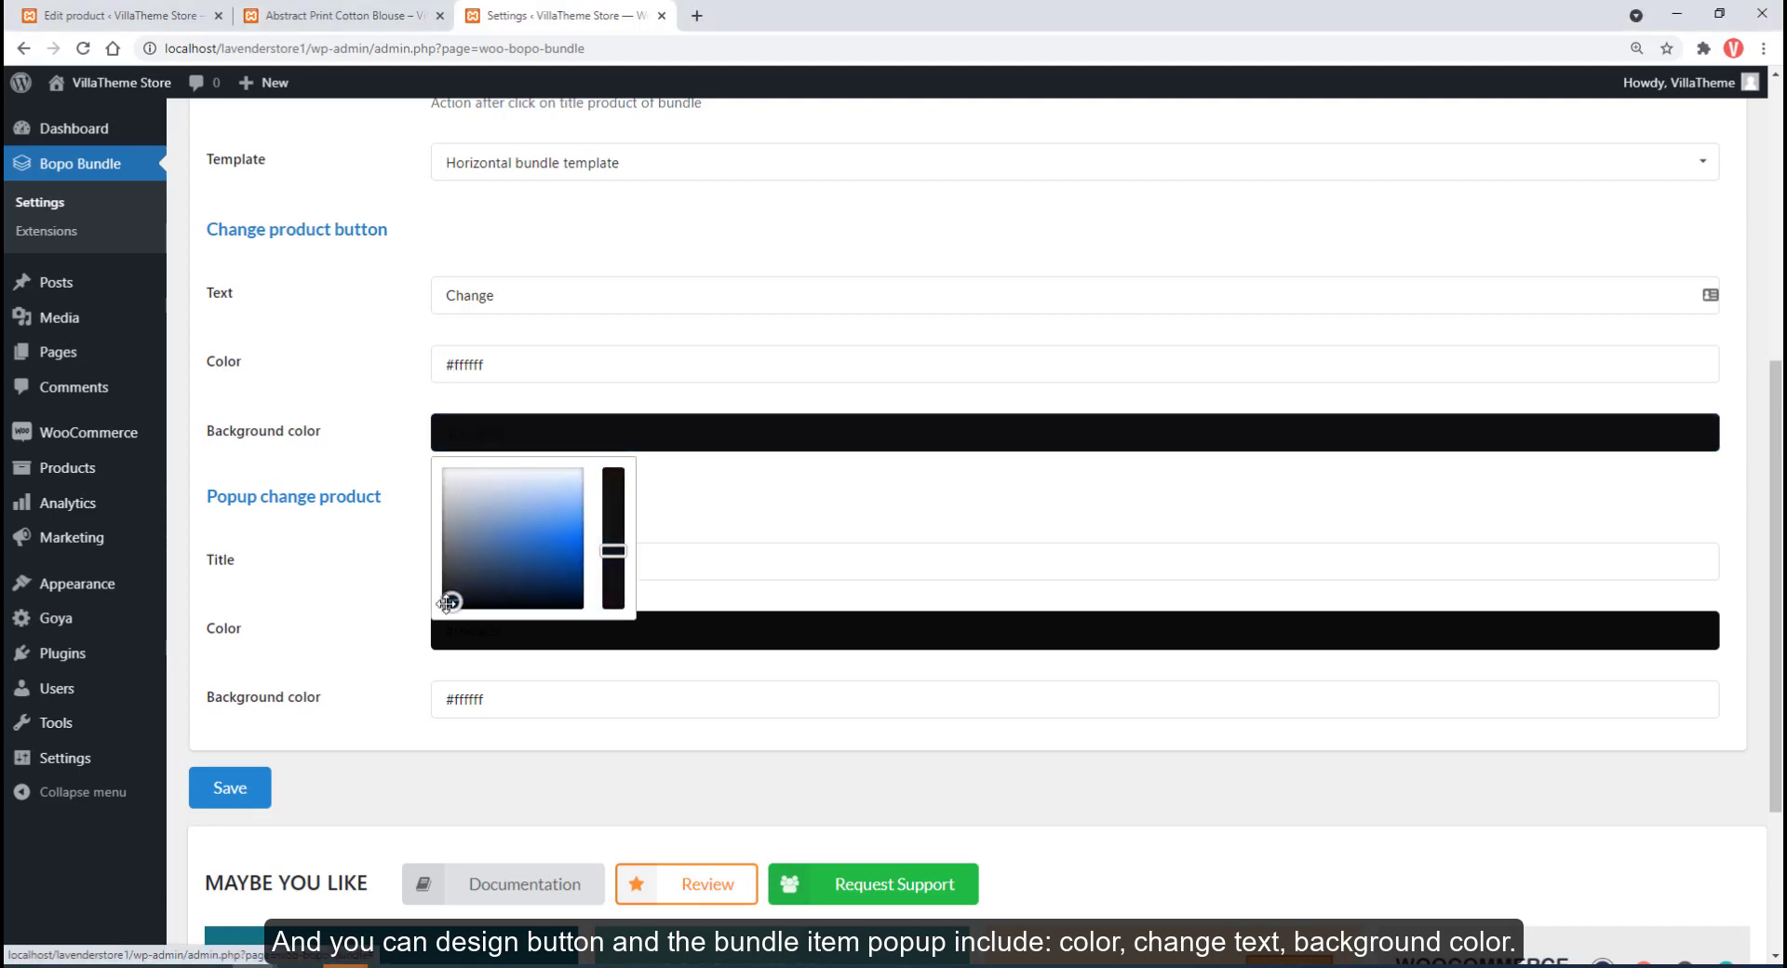
click(402, 606)
click(527, 444)
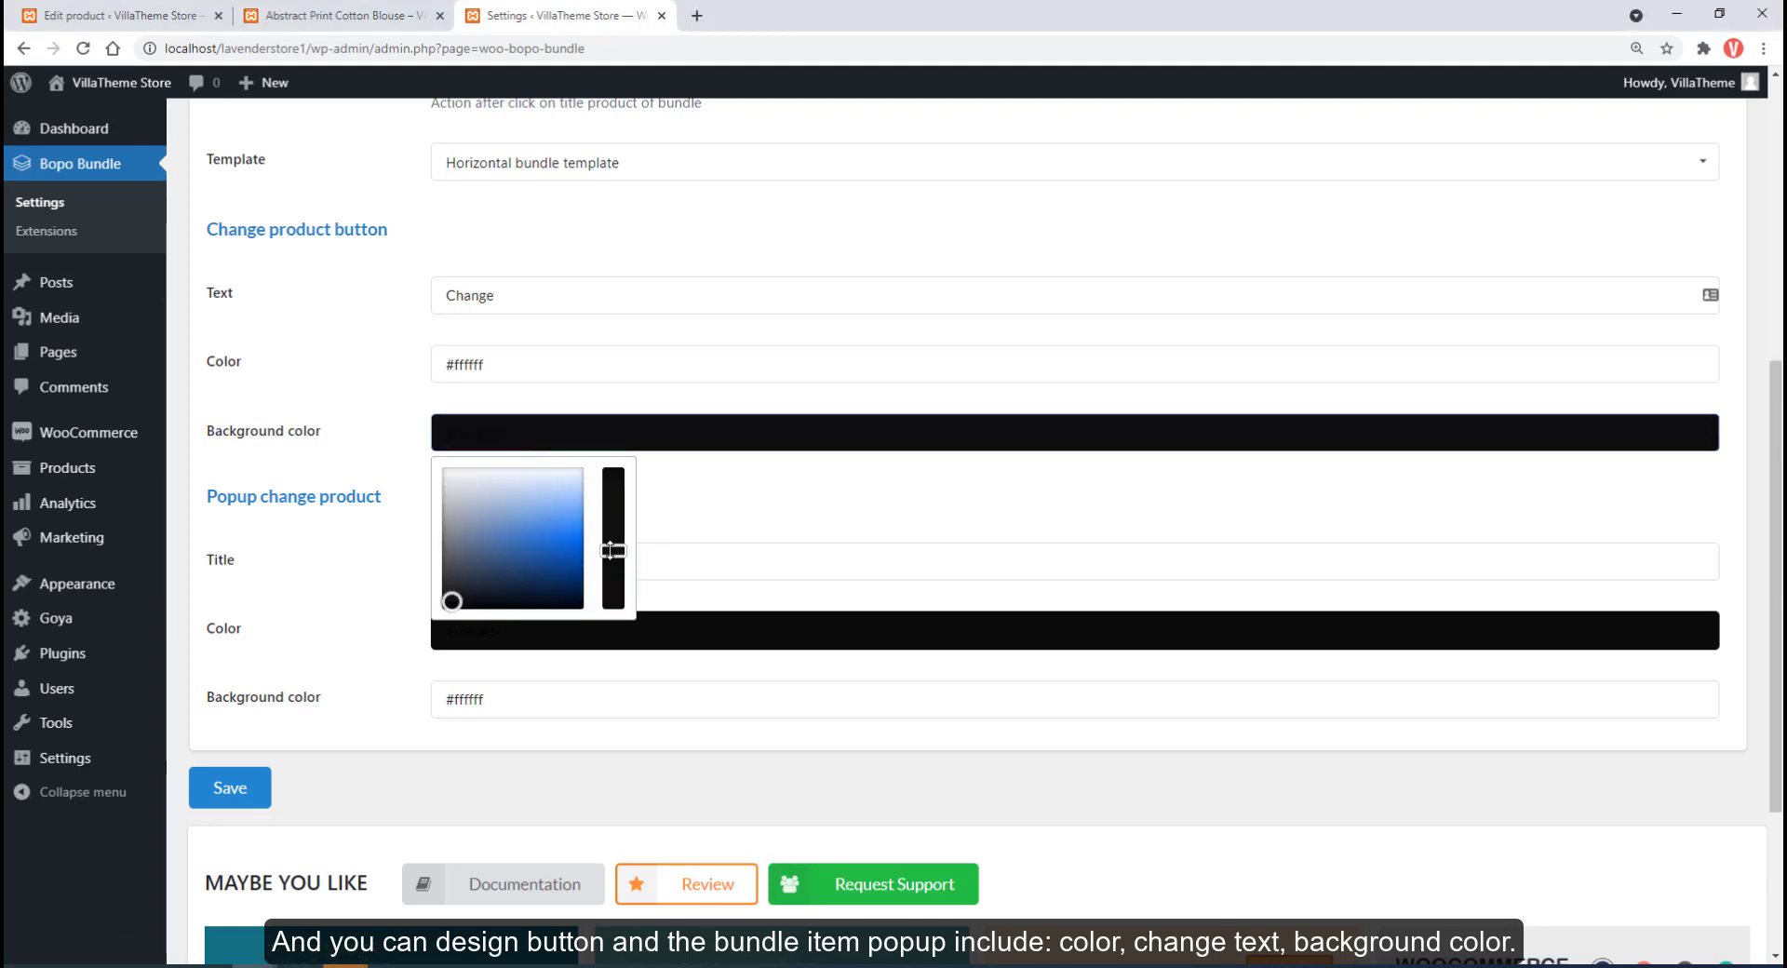
mouse_move(610, 550)
mouse_down()
mouse_move(610, 521)
mouse_move(610, 567)
mouse_up()
click(547, 530)
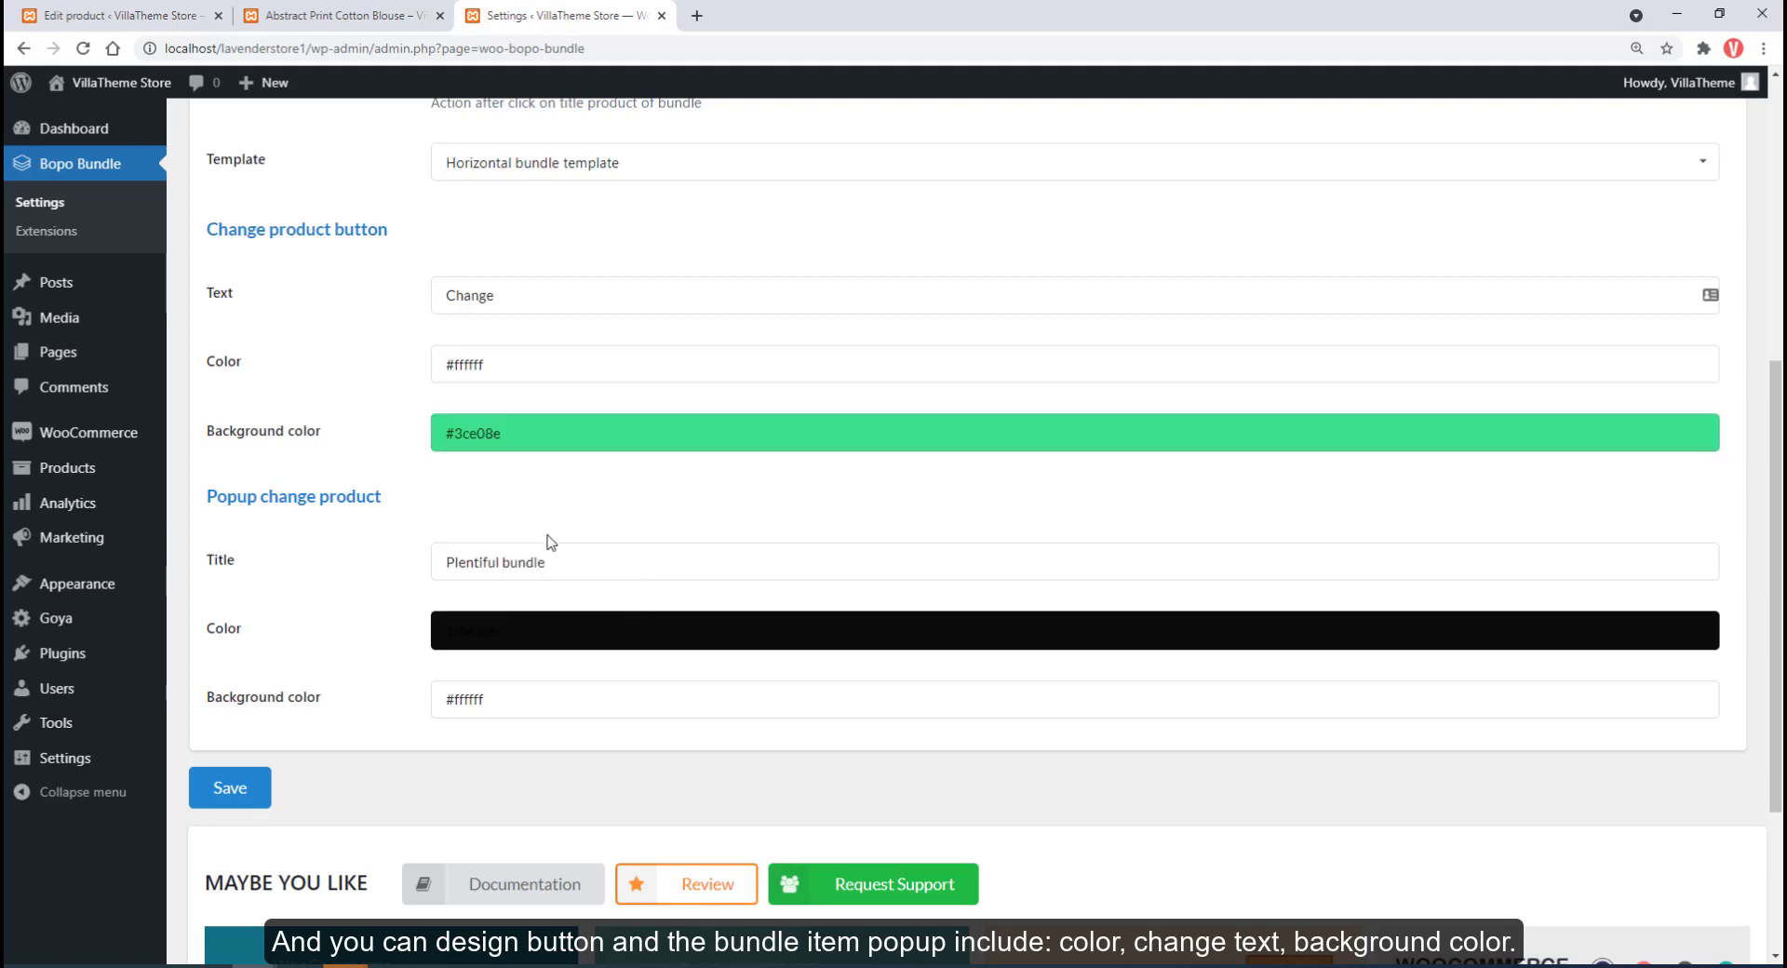
Step: Set the change product button's background color to near-black
click(529, 432)
click(454, 614)
click(421, 621)
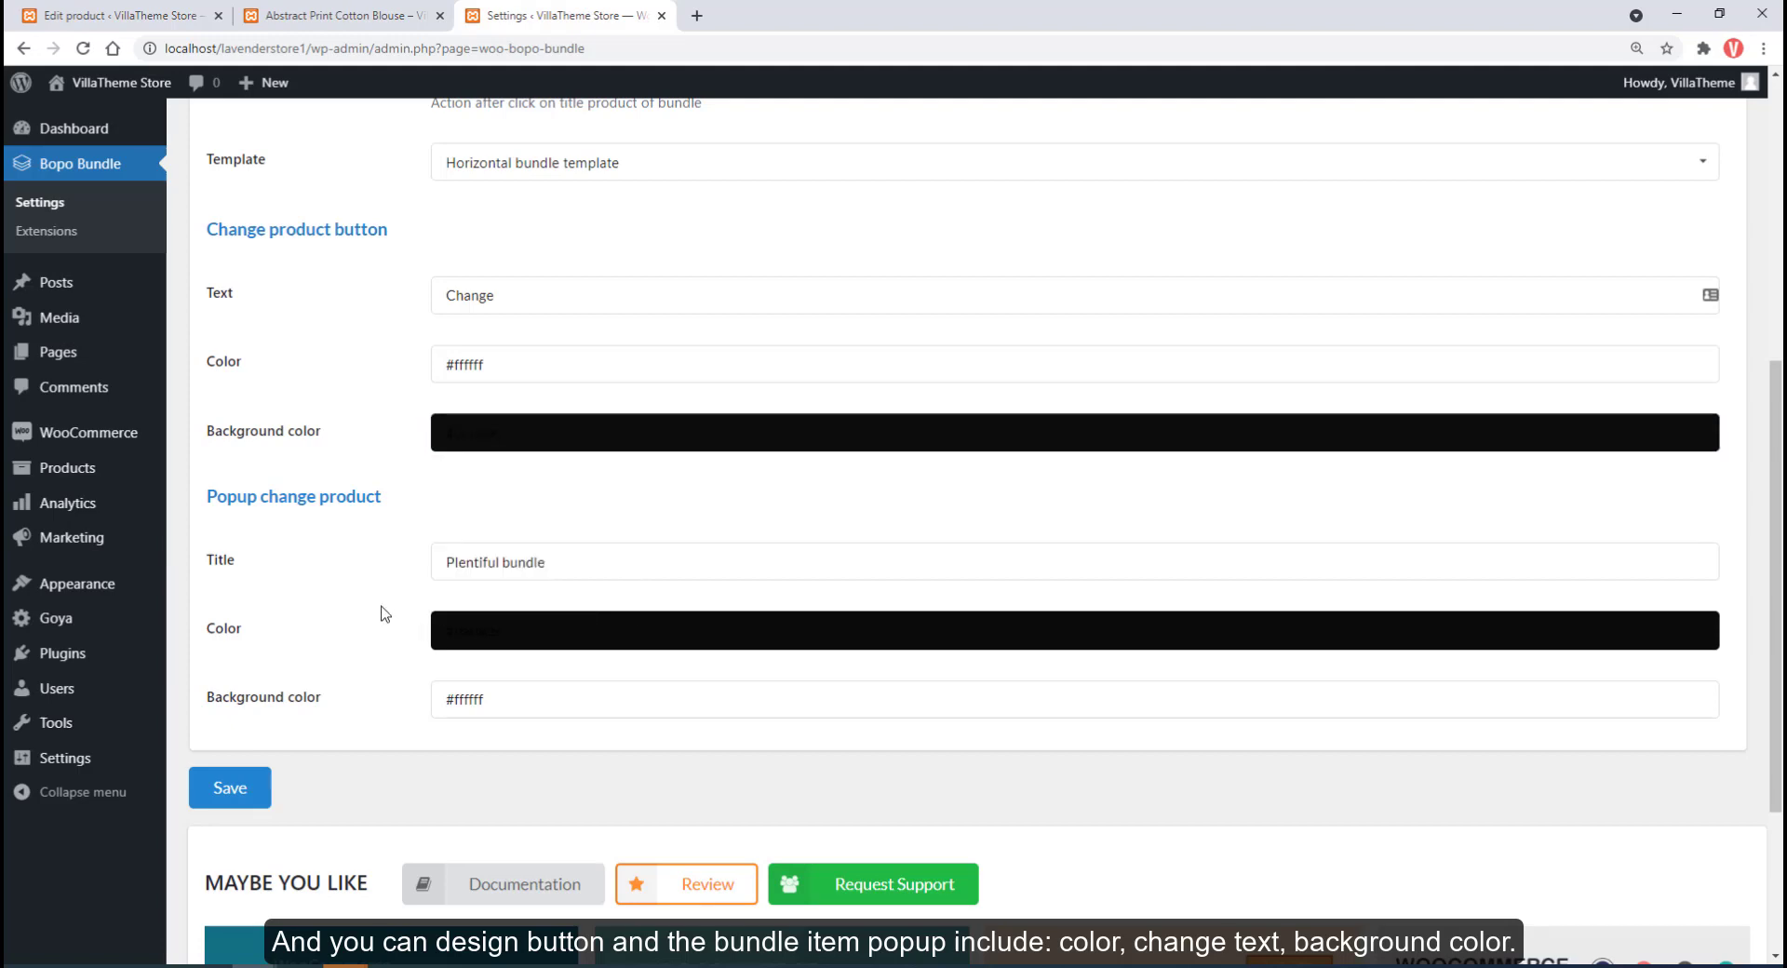
Step: Replace the title of the change product popup with "Select product"
drag(551, 563, 447, 565)
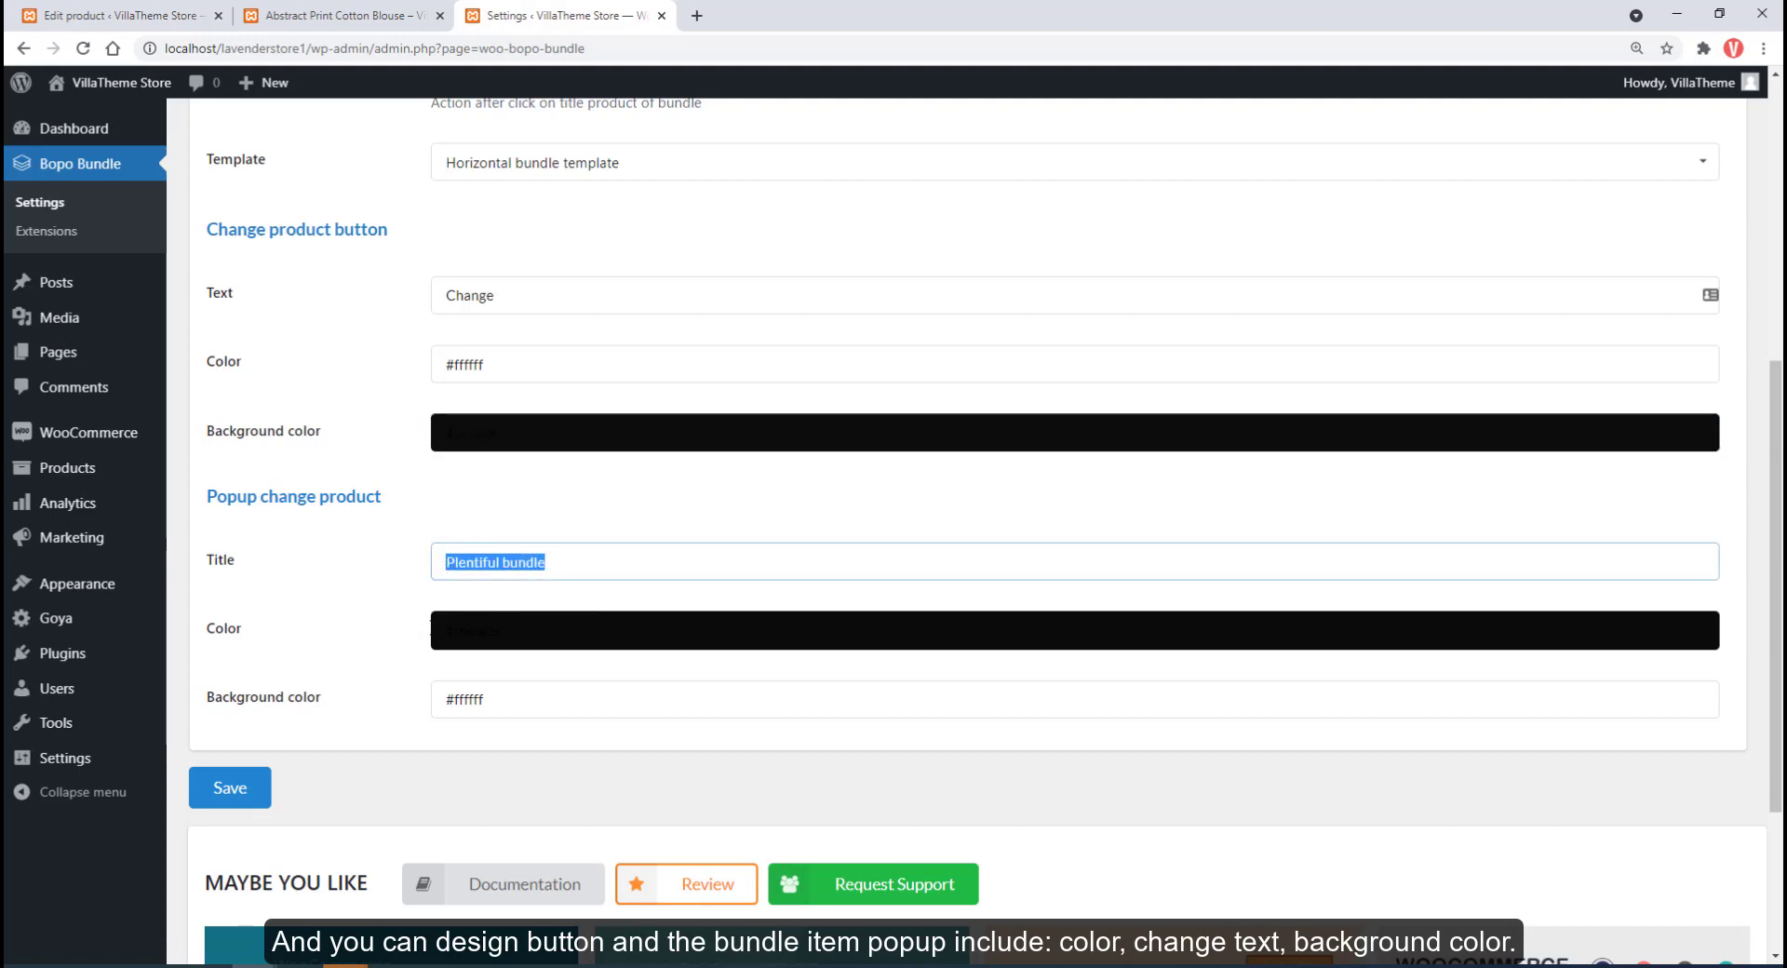
key(BackSpace)
text(Sel)
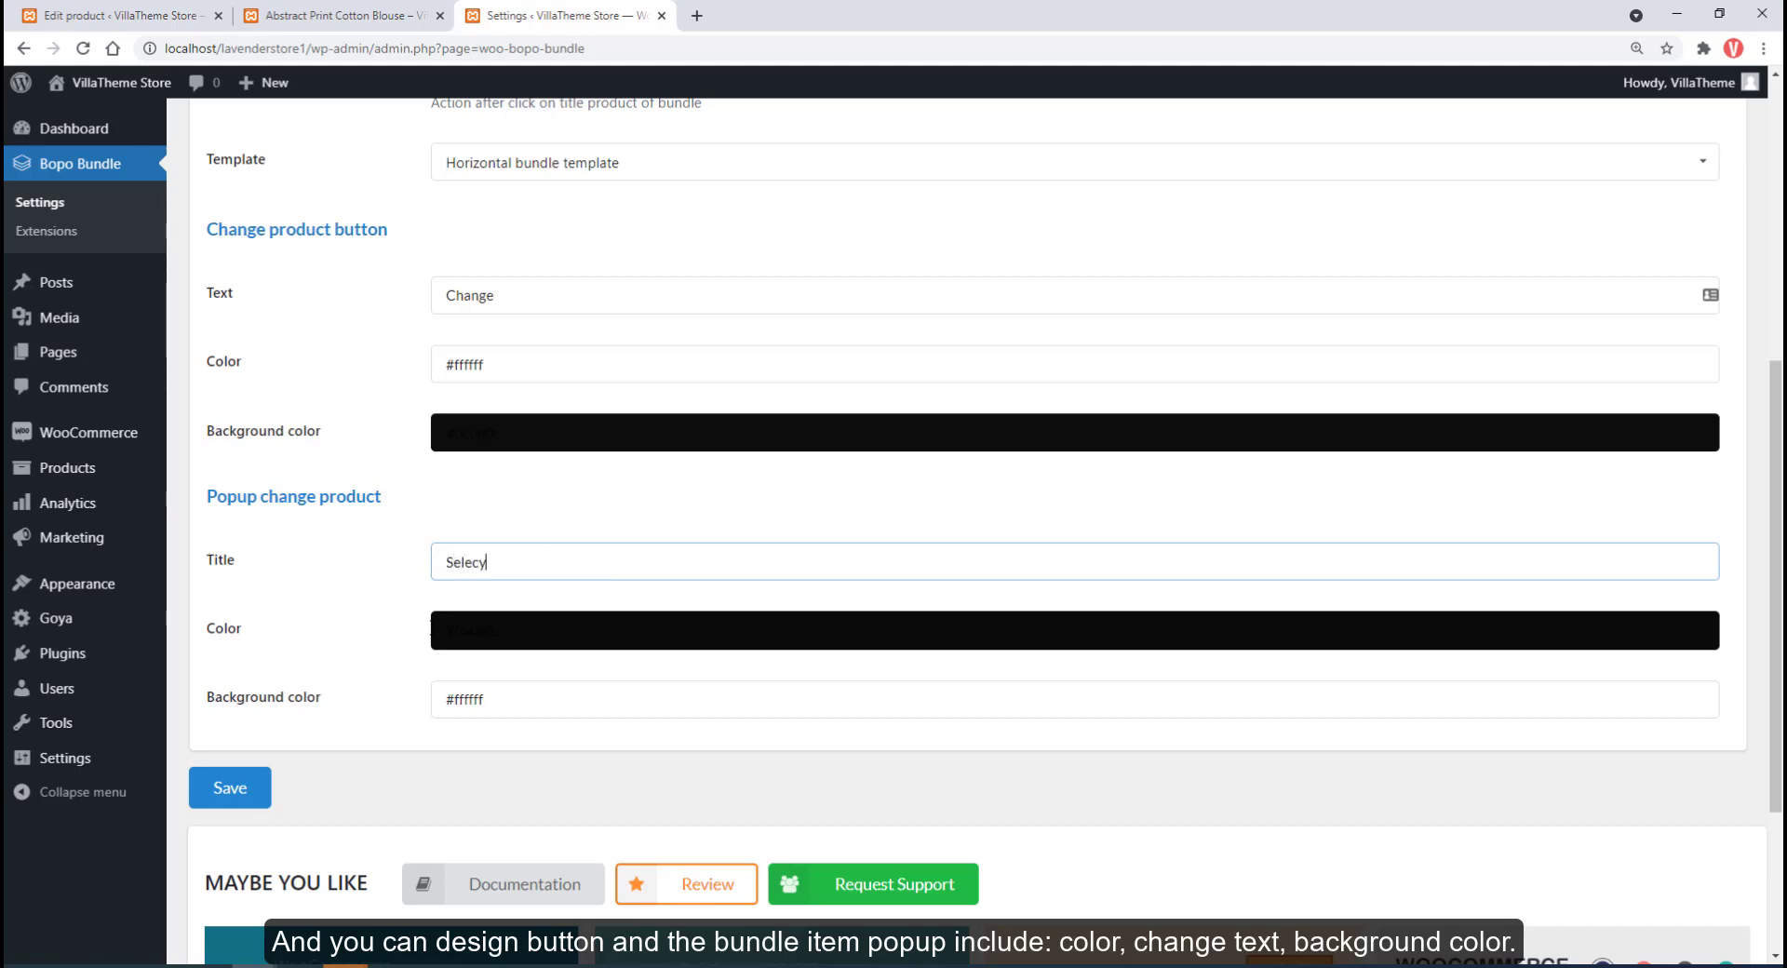
text(ect product)
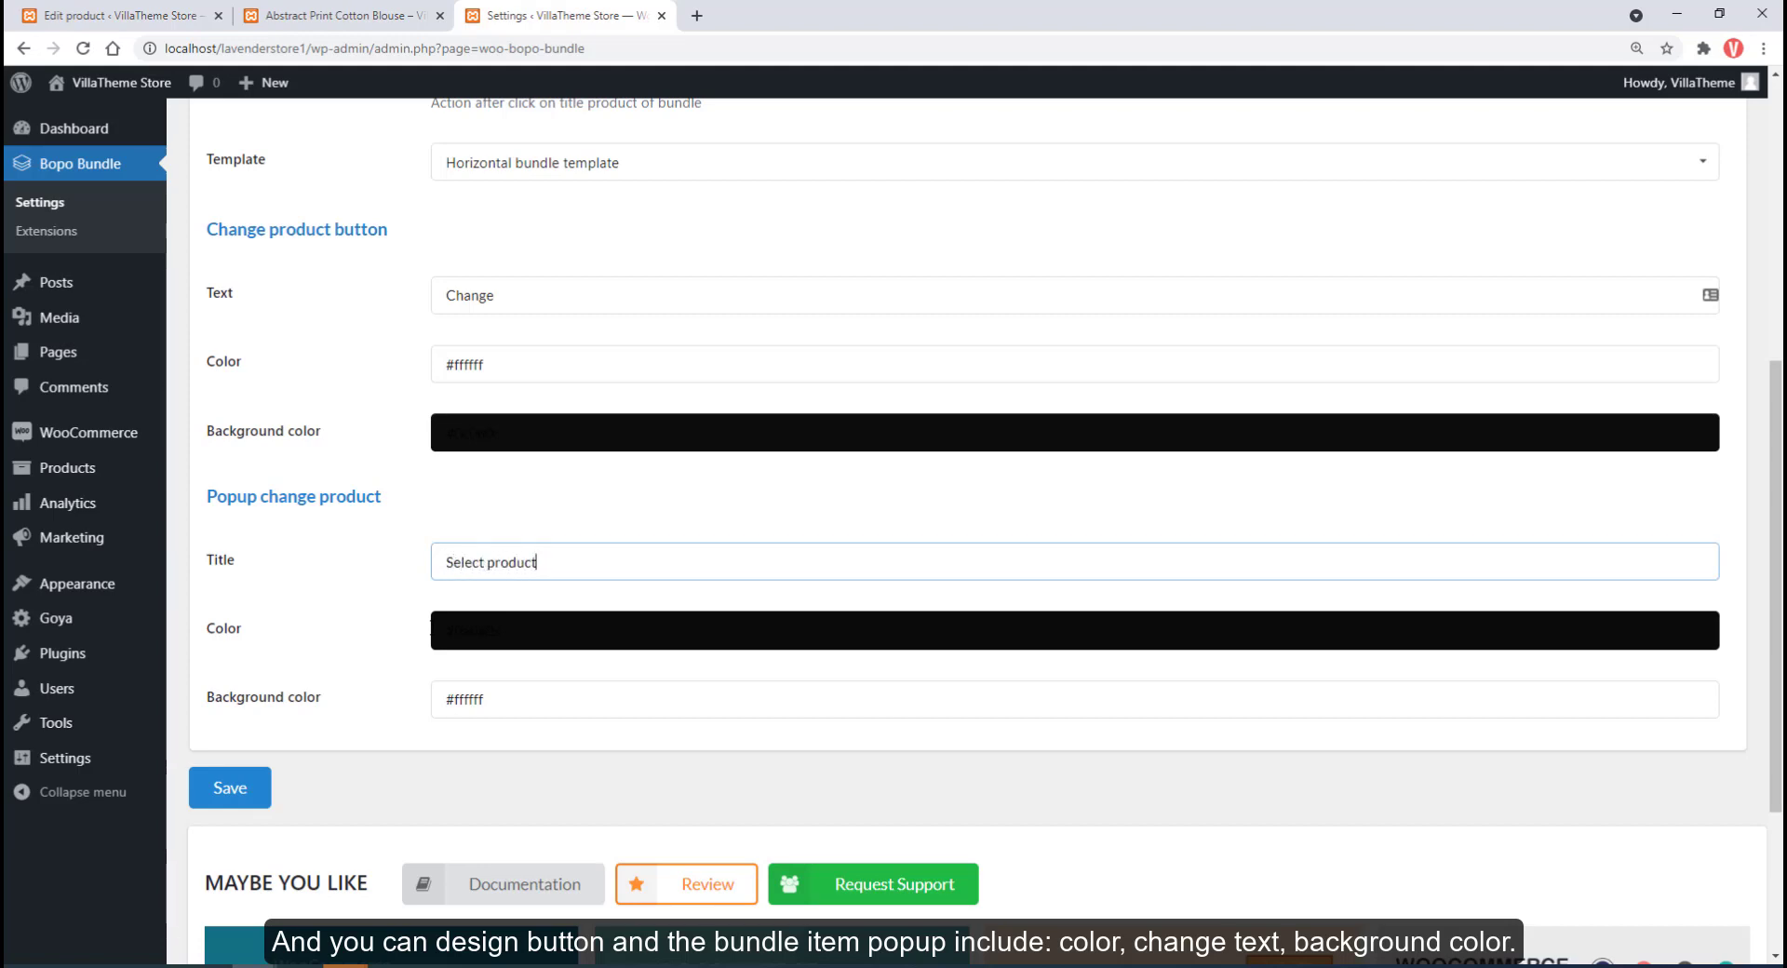
Step: Complete the change product popup's title as "Select product to bundle" and set its background color to beige #e4d3bd
text( to p)
text(undle)
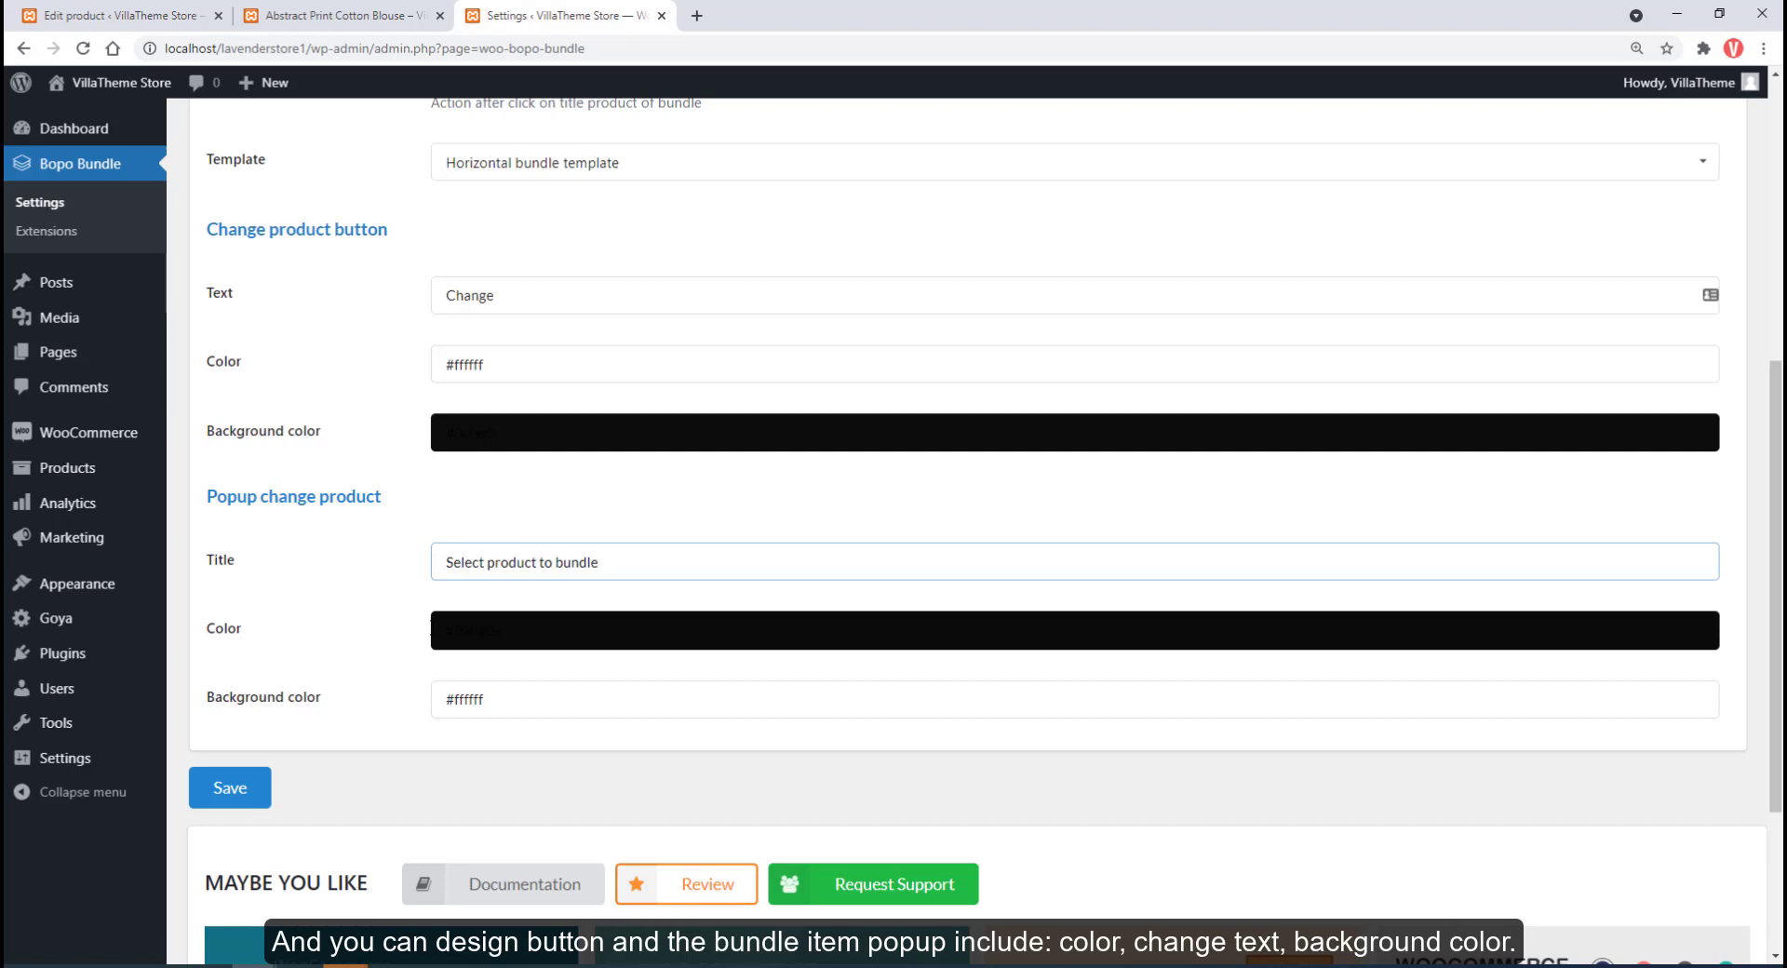
click(433, 647)
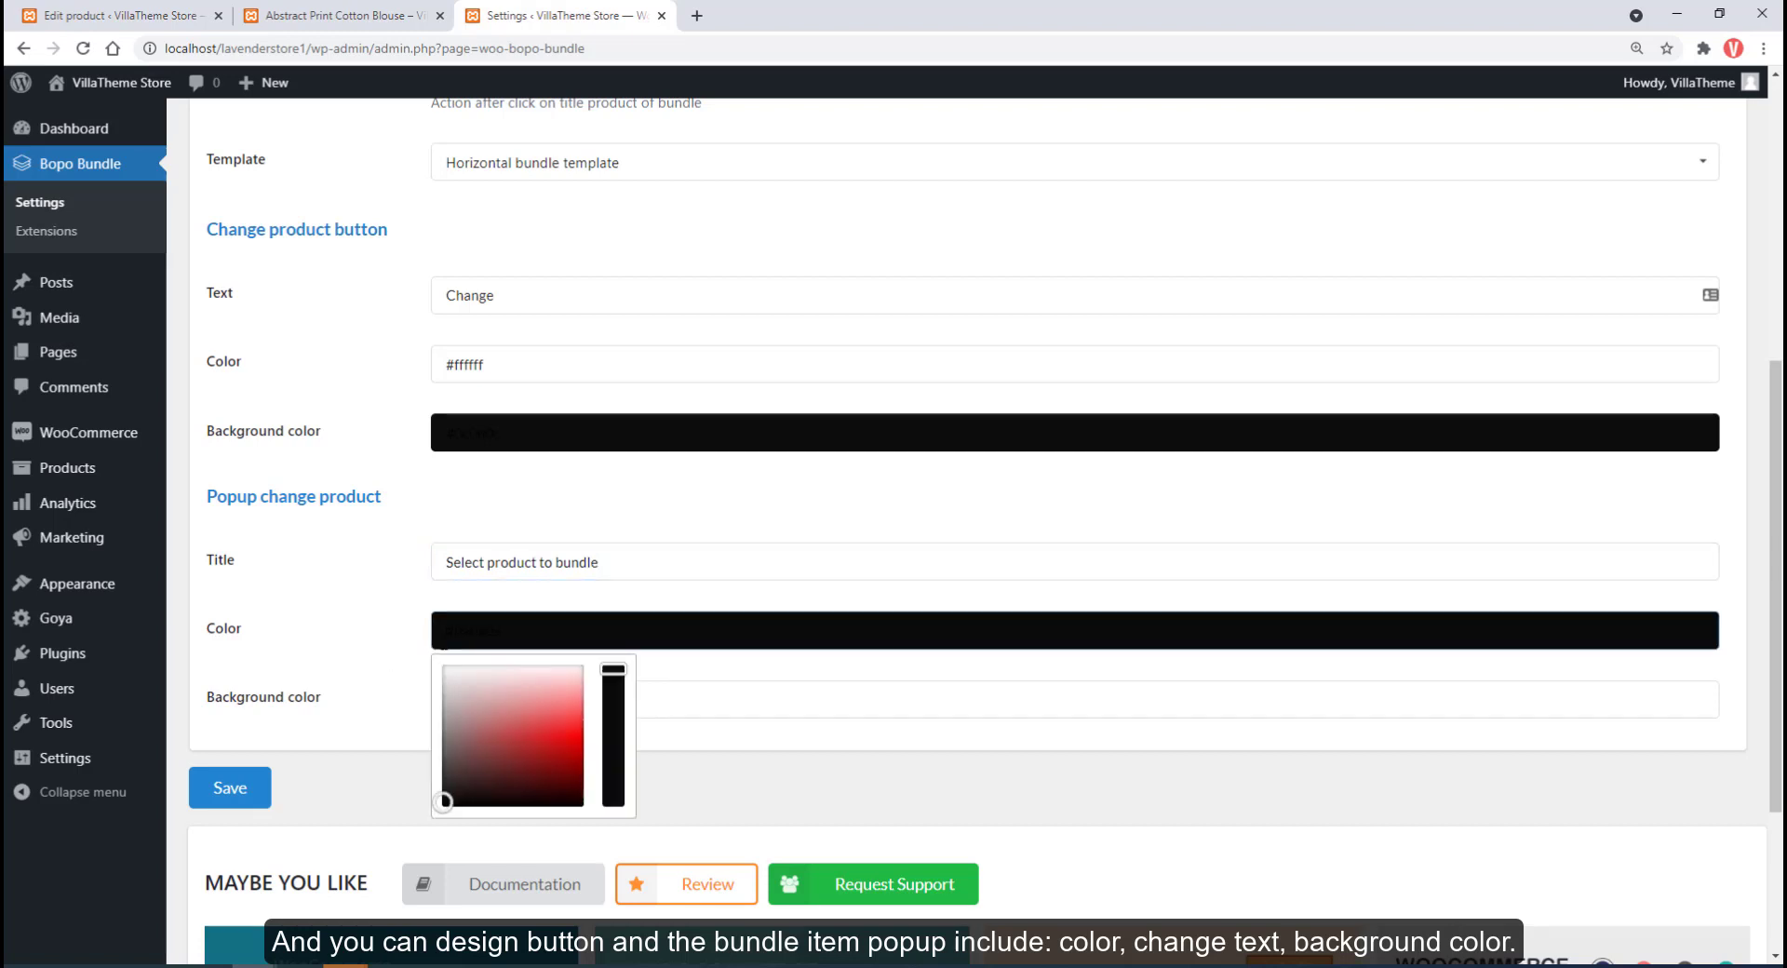
click(439, 705)
click(501, 760)
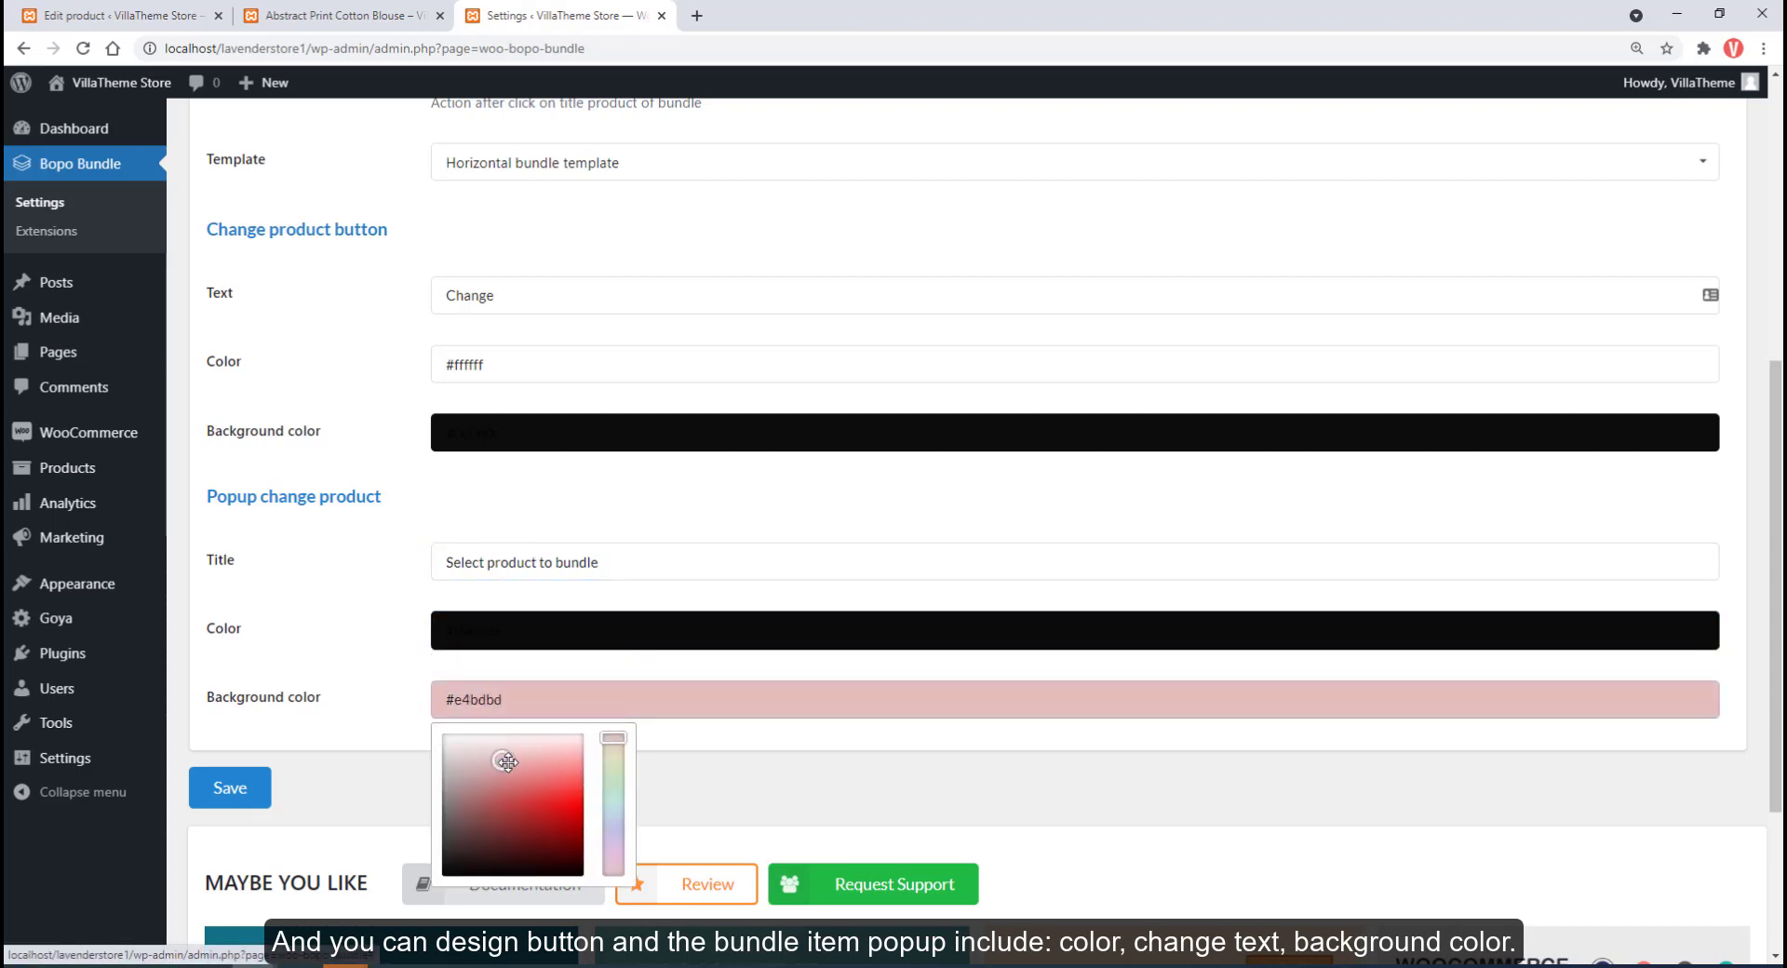
click(612, 750)
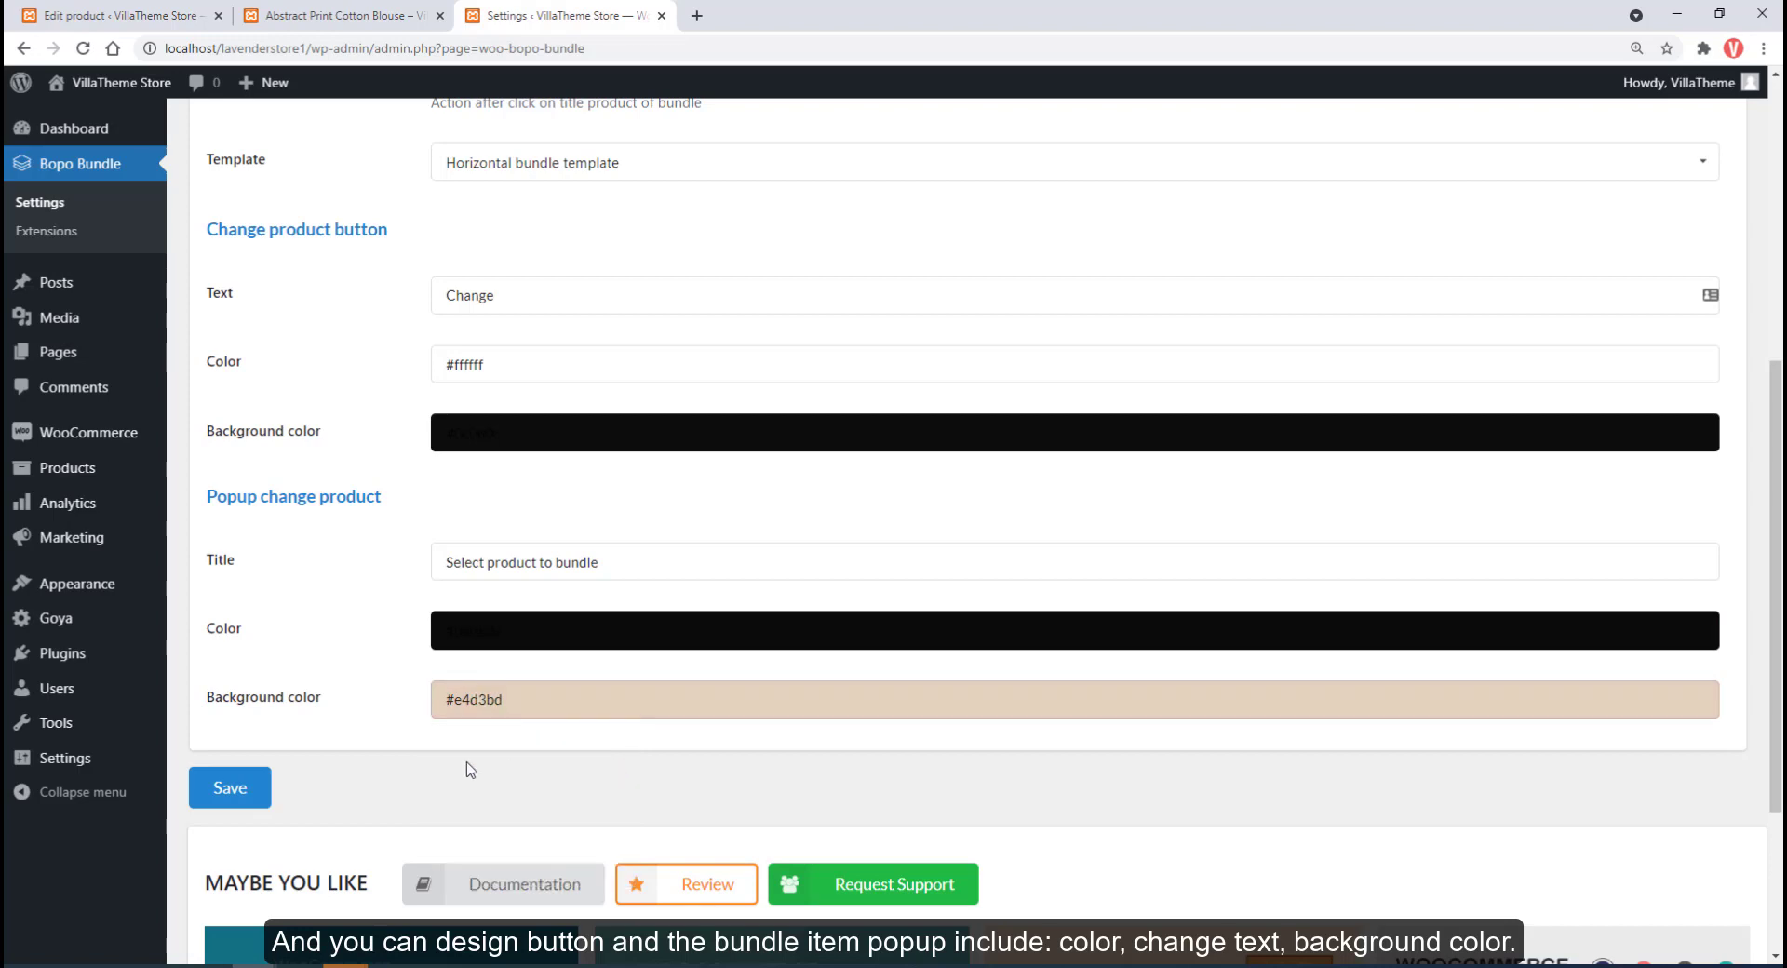
Step: Save the bundle settings and check the Crossover Leather Sandal's change product popup on the reloaded blouse store page
click(230, 788)
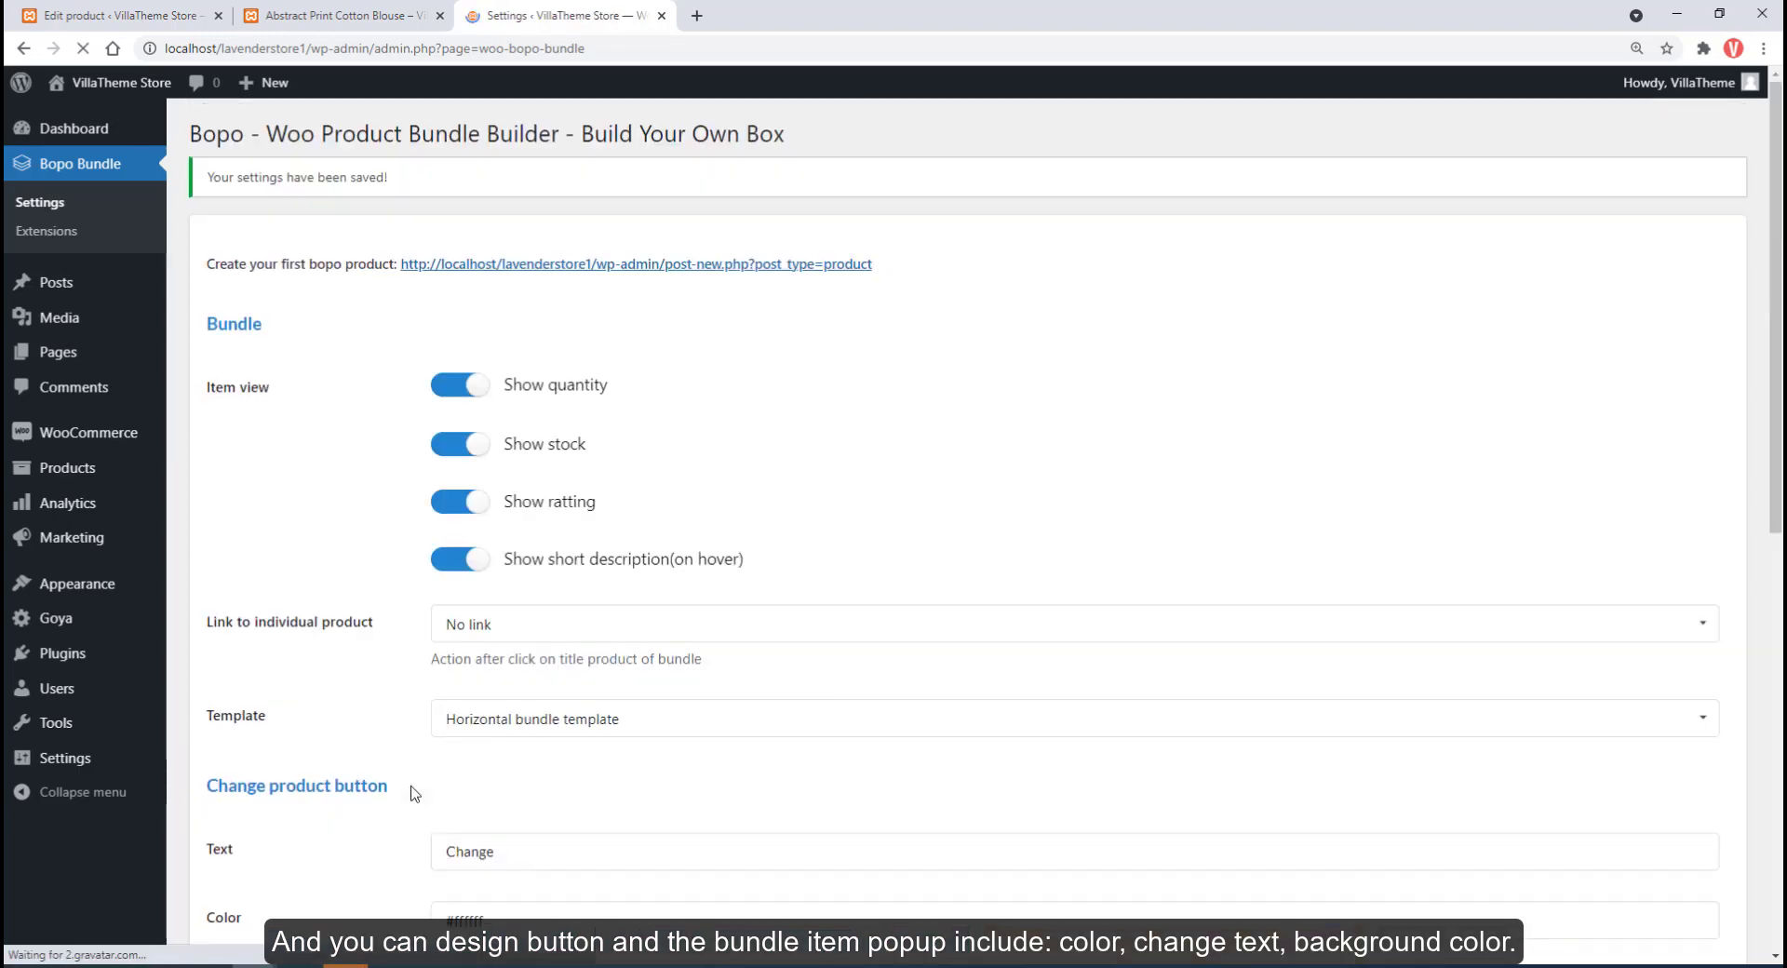
key(ctrl+shift+Tab)
key(F5)
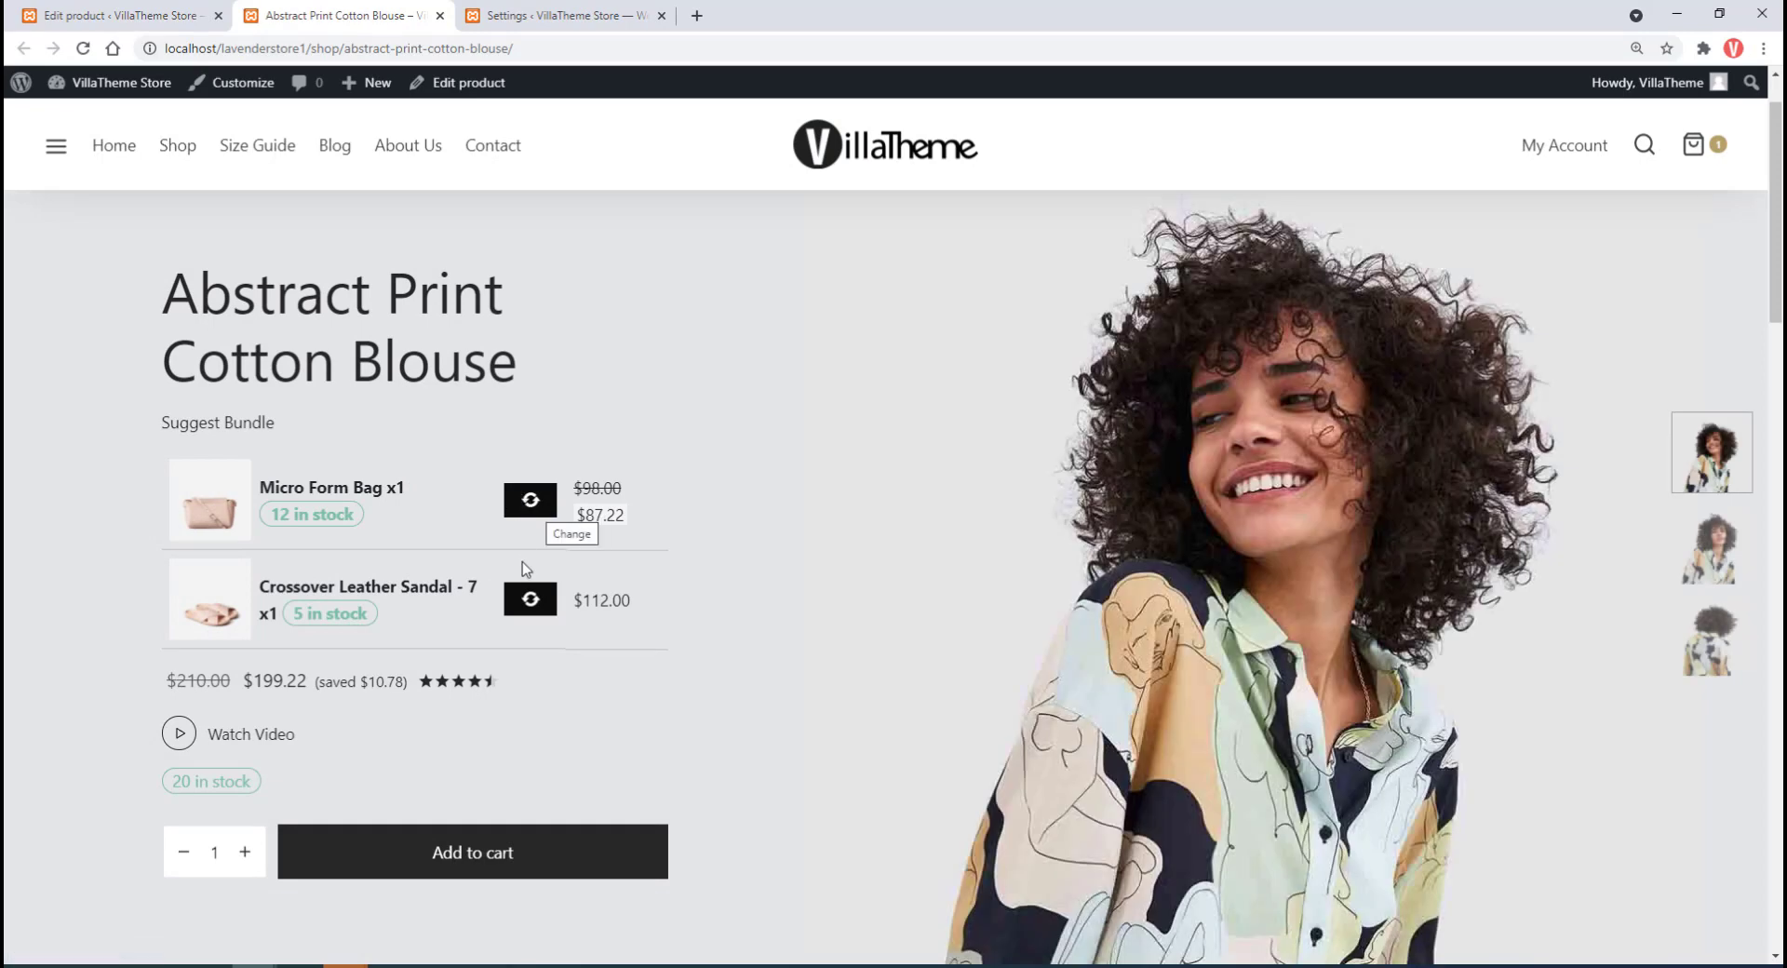
click(527, 603)
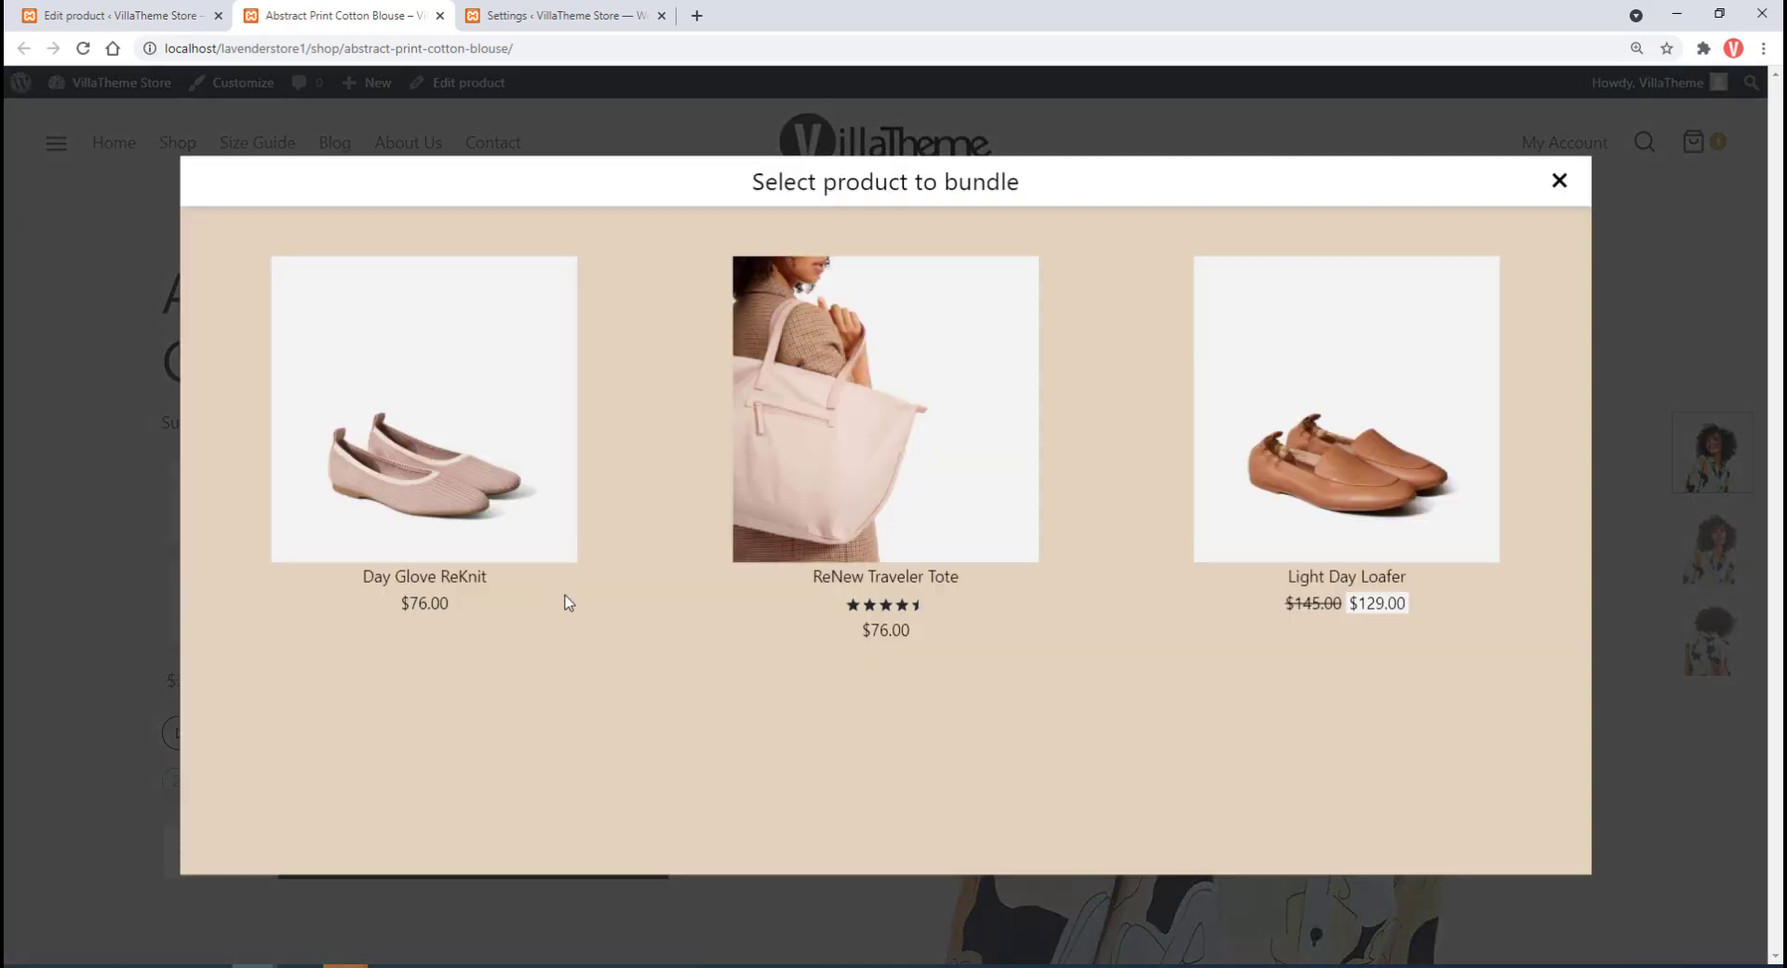